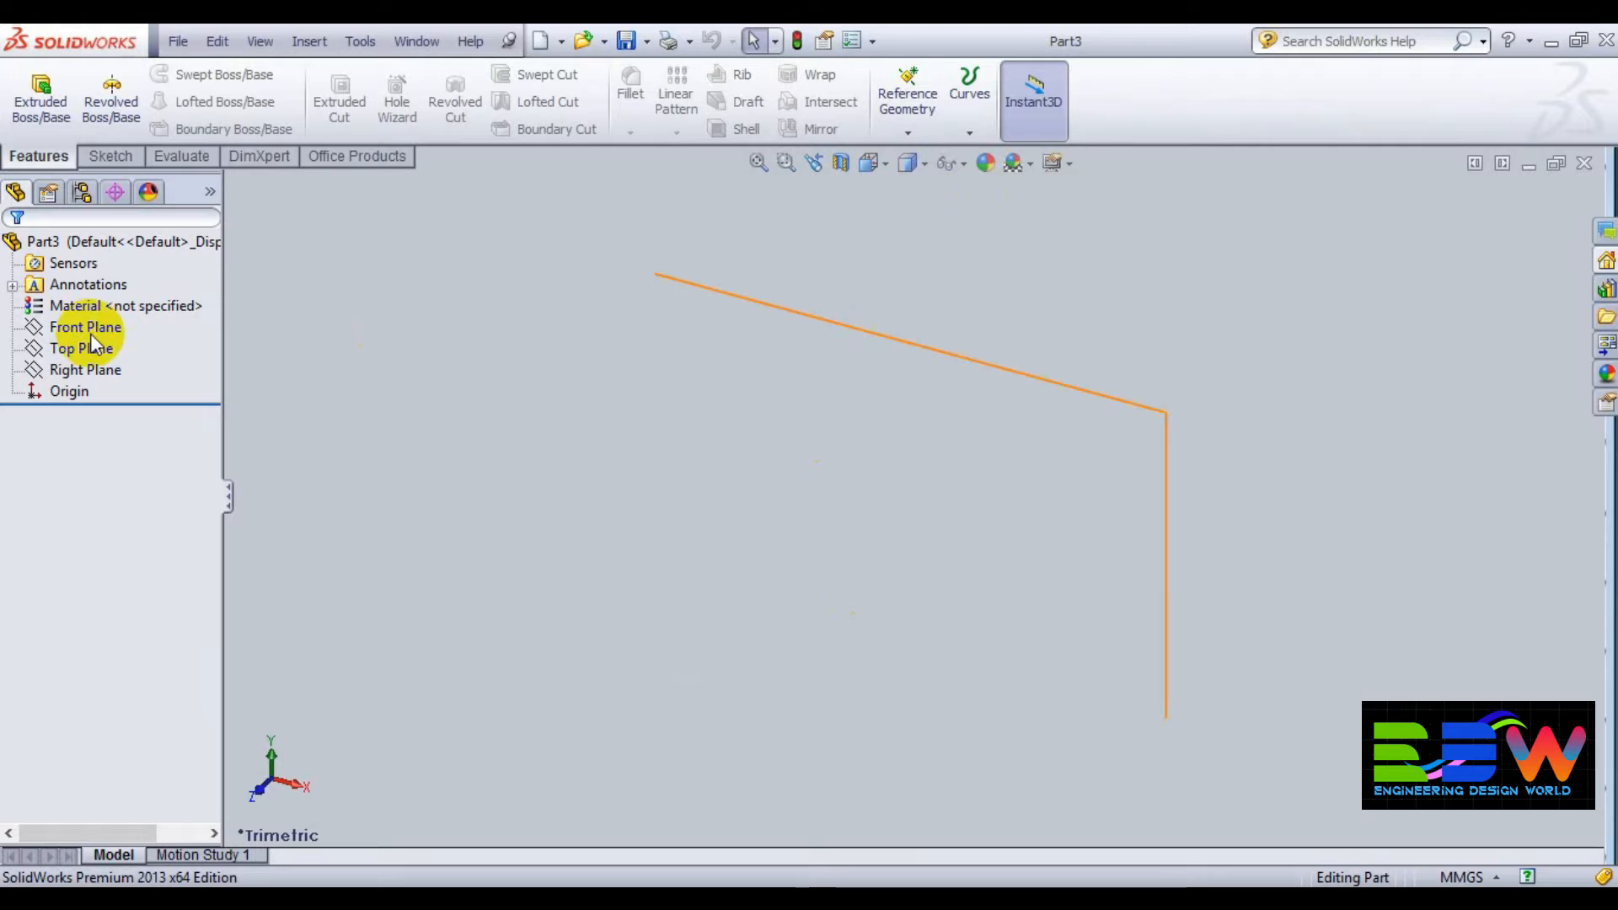
- Sketch a center rectangle about 142 mm wide and 101 mm high on the Front Plane, centred on the origin
click(84, 330)
click(99, 301)
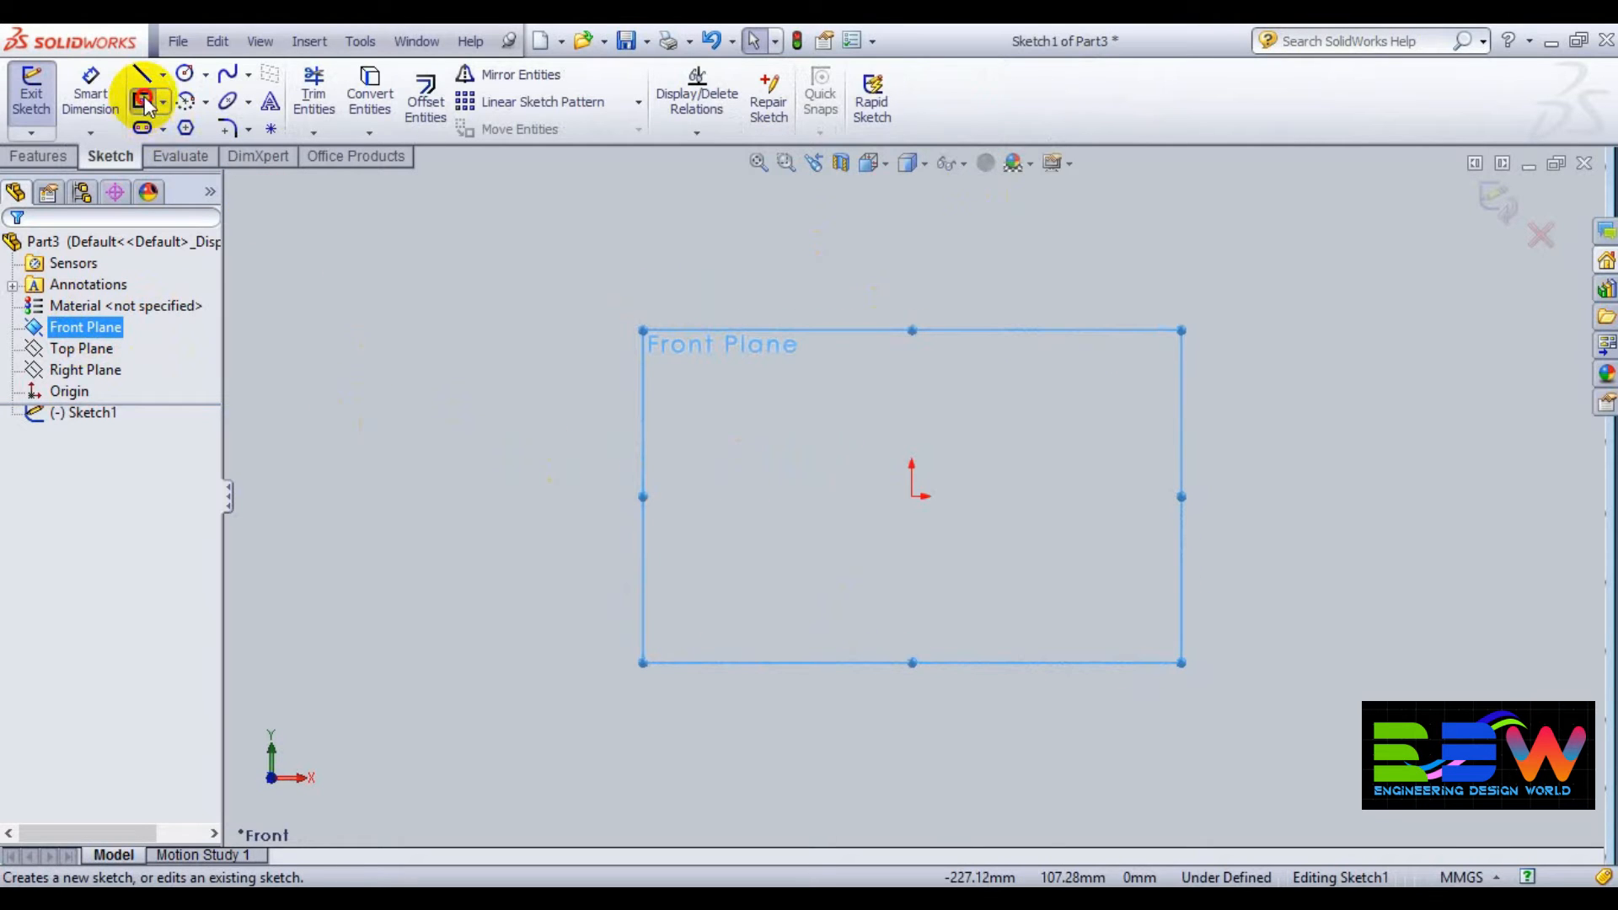
click(144, 102)
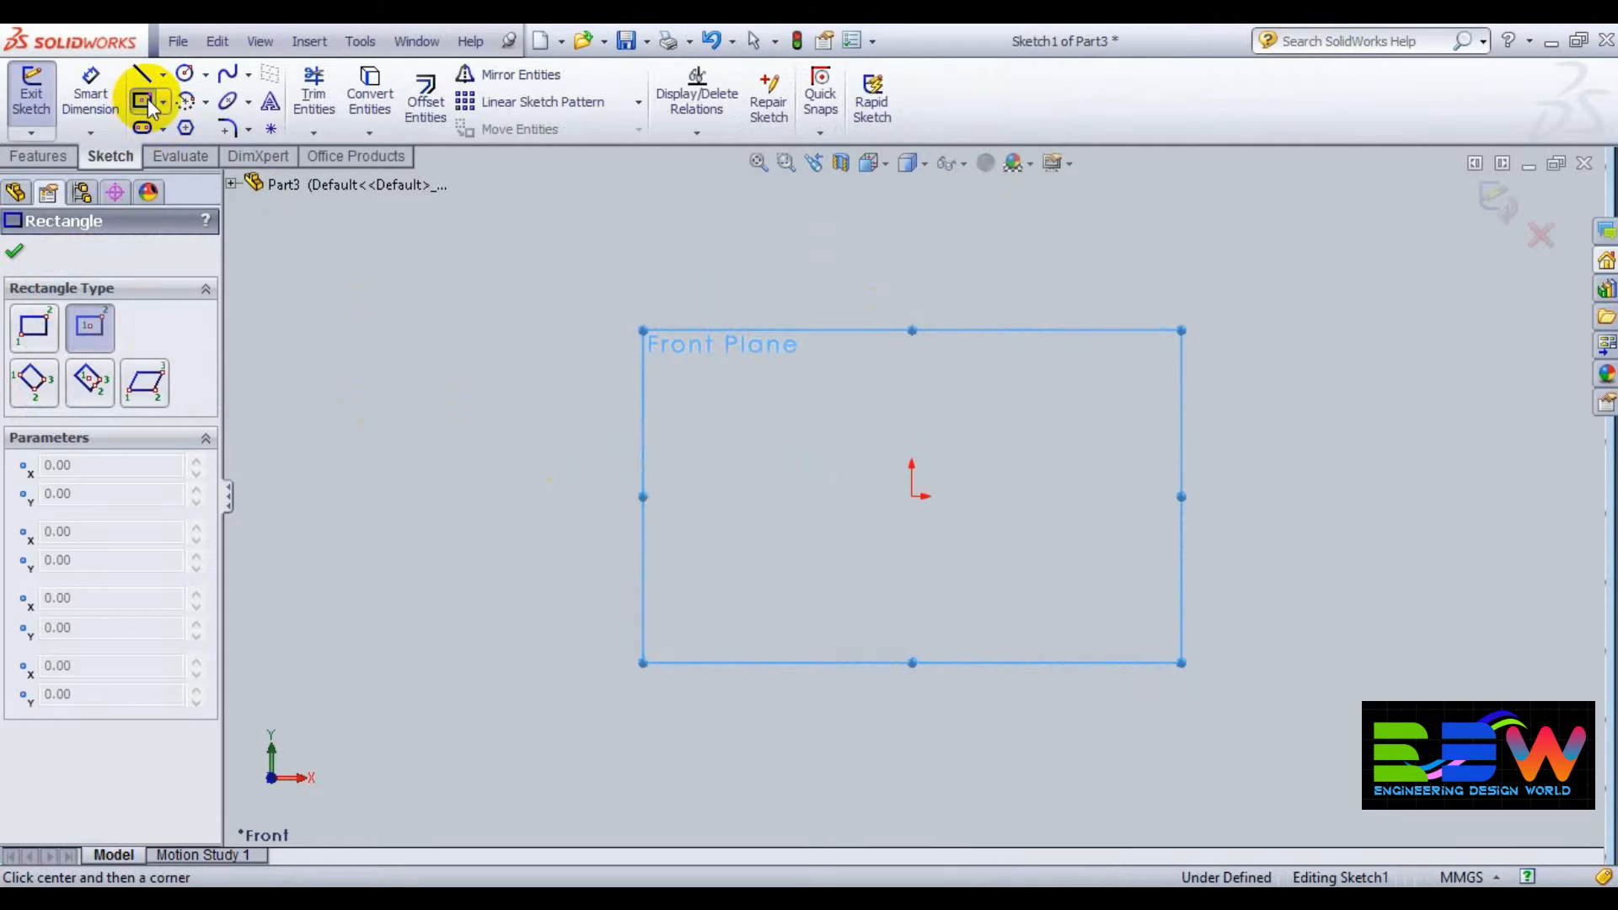
click(913, 496)
click(1128, 648)
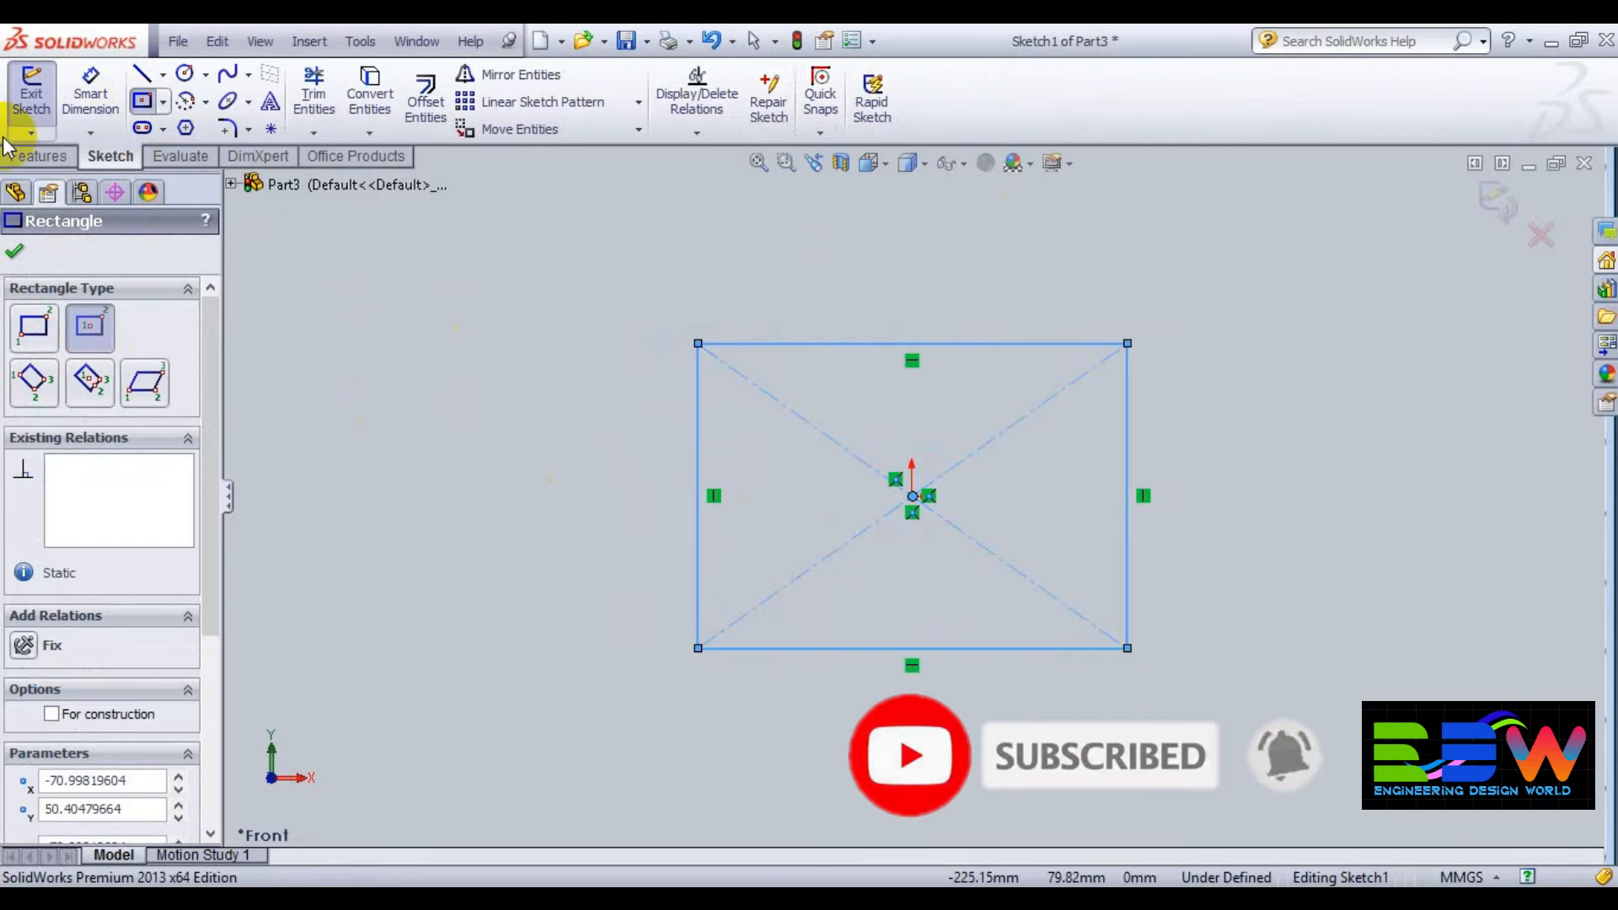
- Dimension the rectangle's height and width to 50 mm each
click(91, 94)
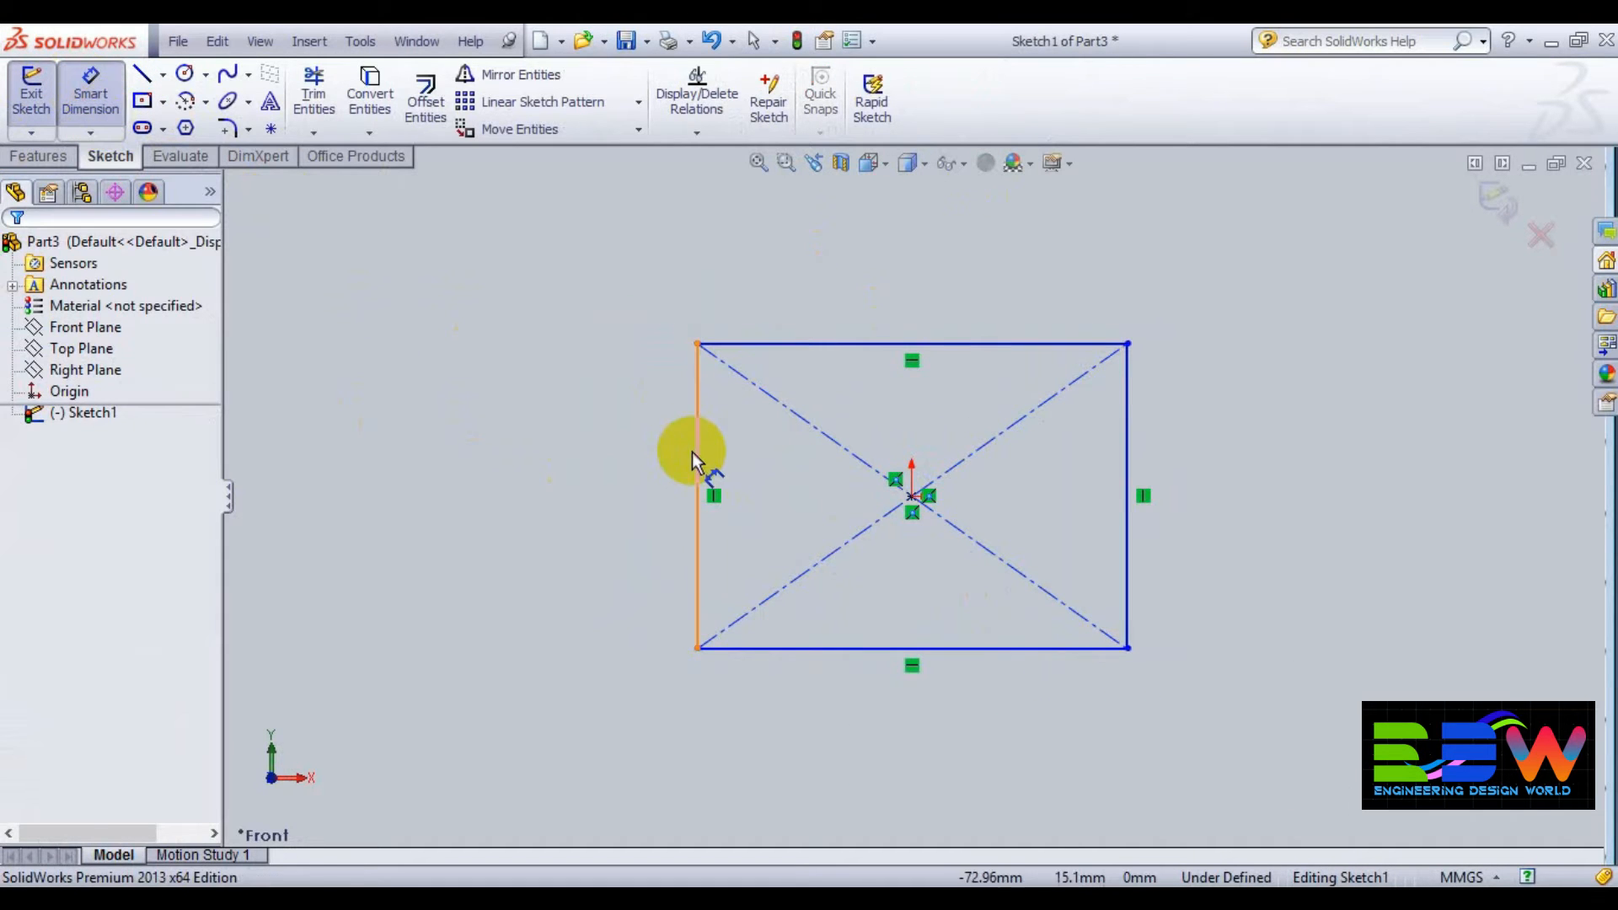
click(696, 451)
click(611, 457)
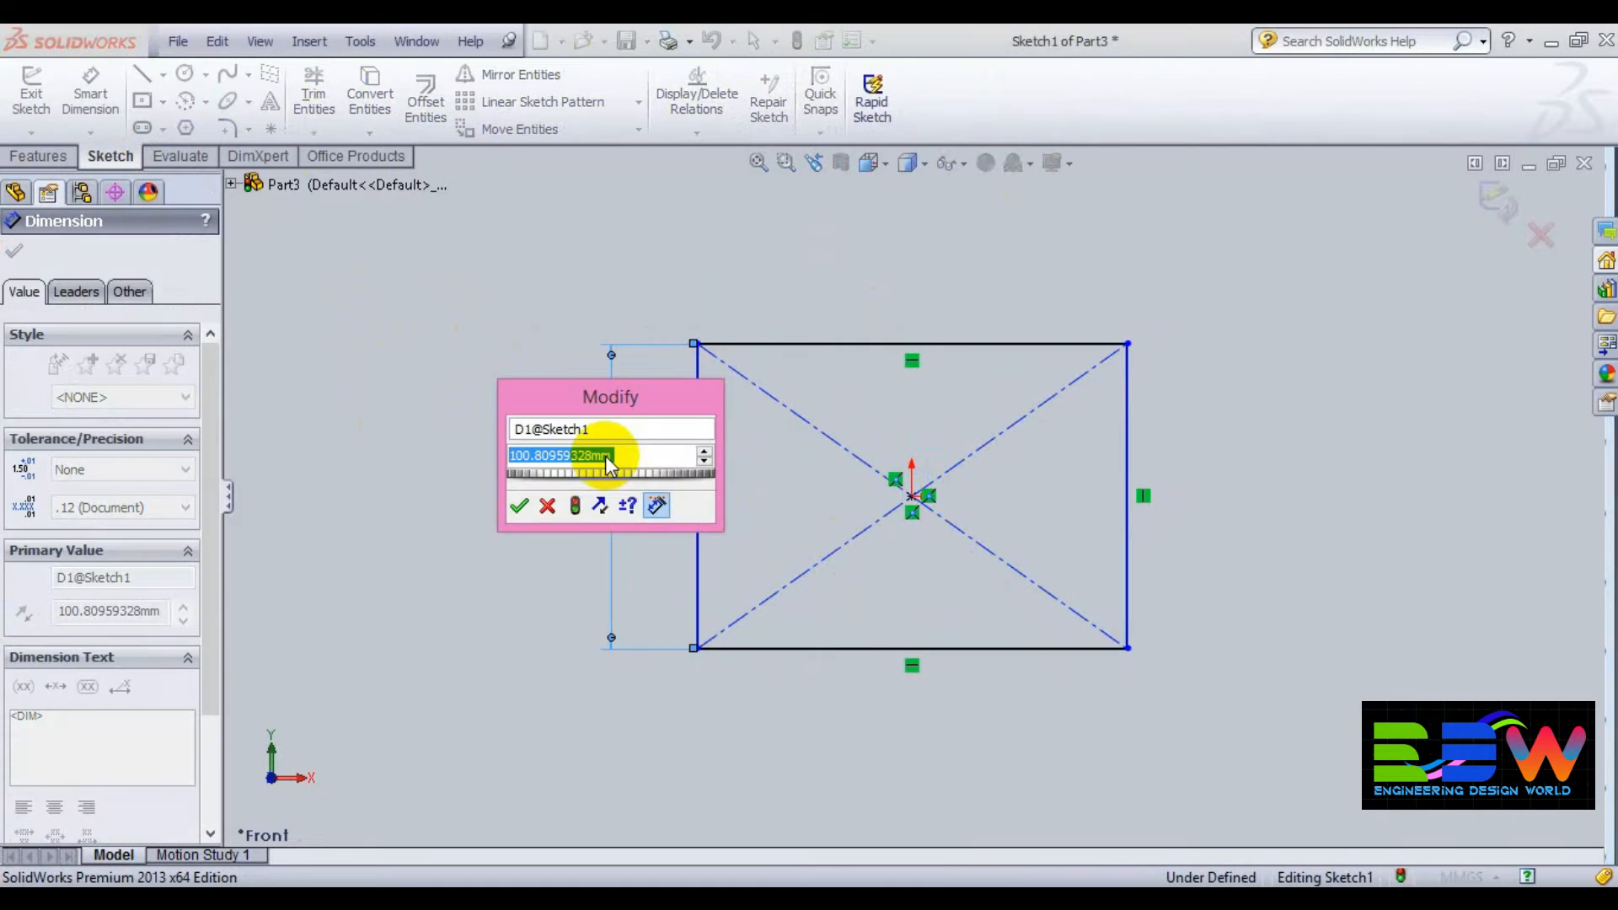
text(50)
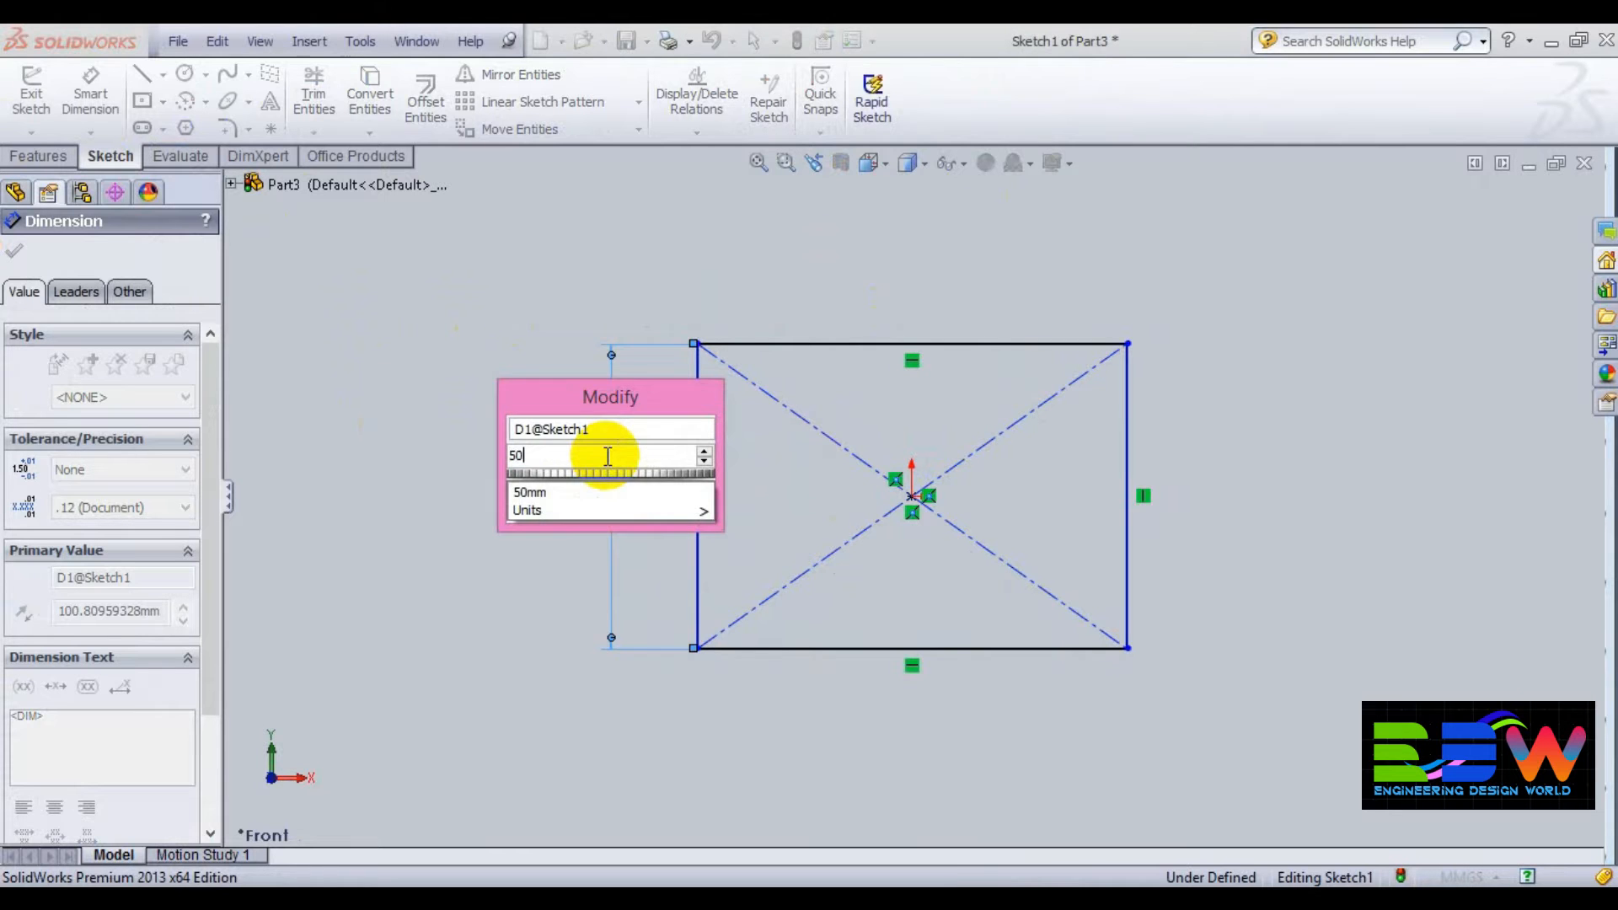
key(Return)
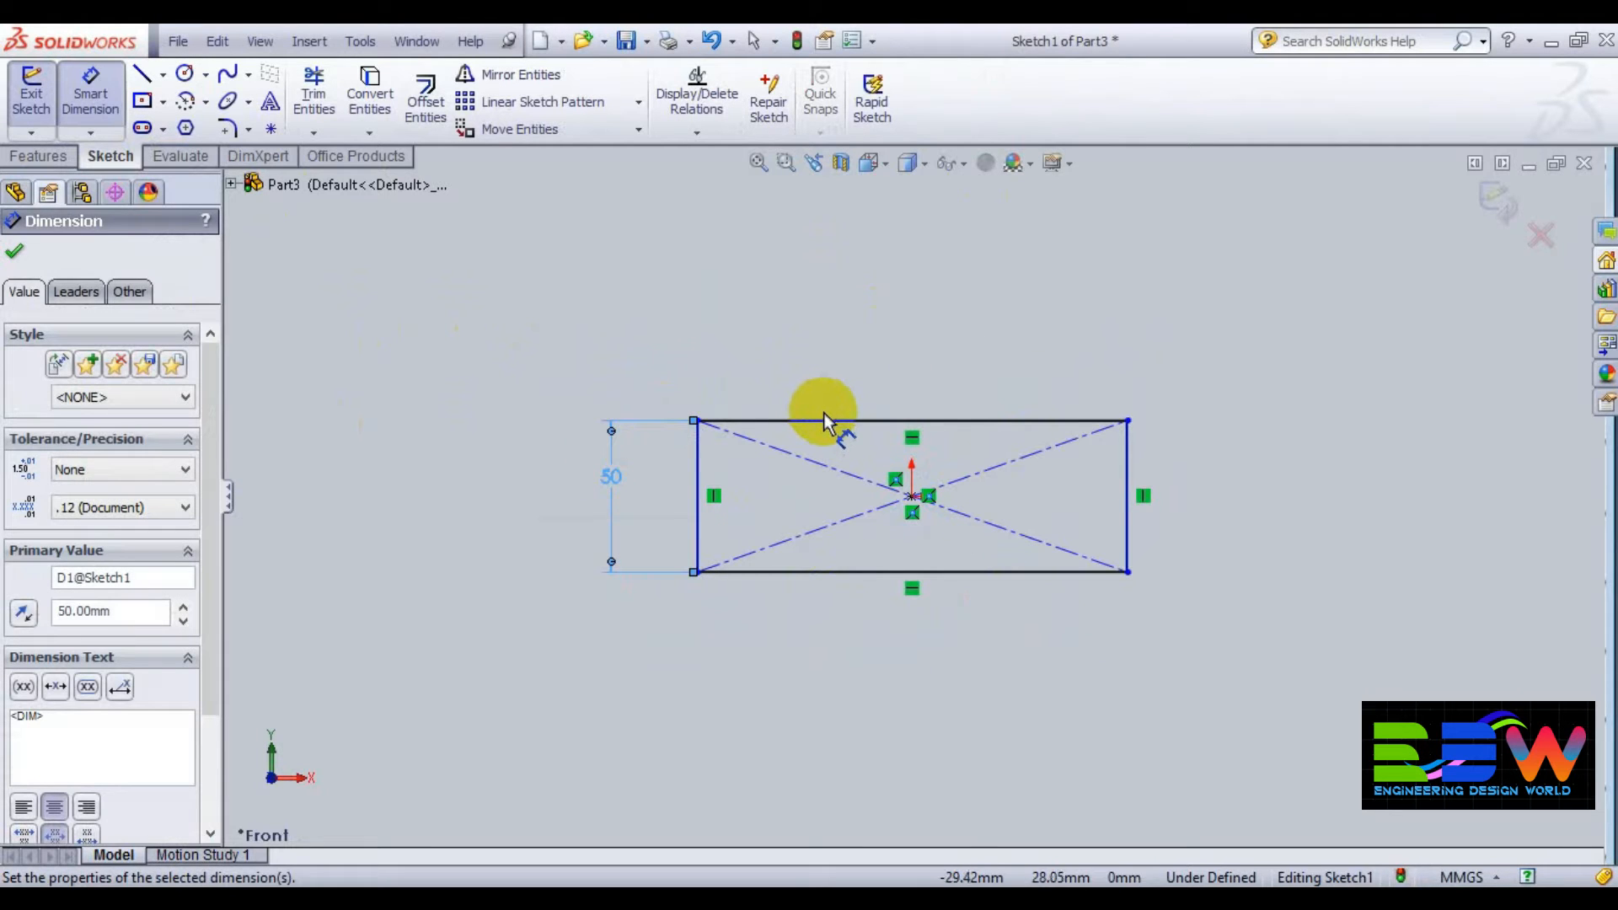
click(826, 421)
click(838, 371)
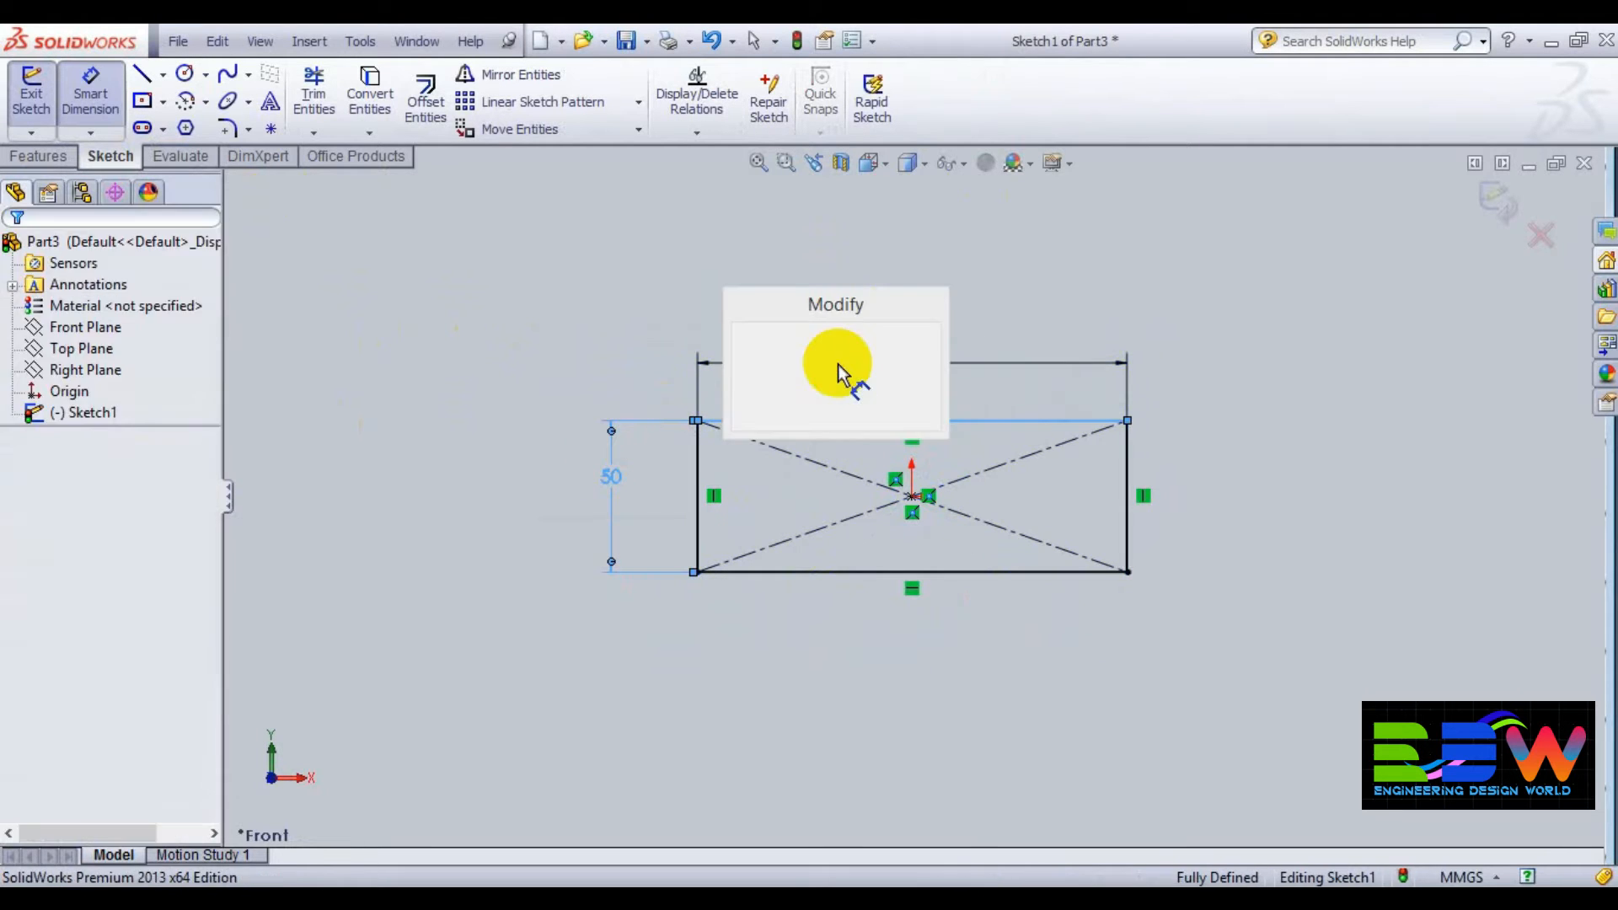
text(5)
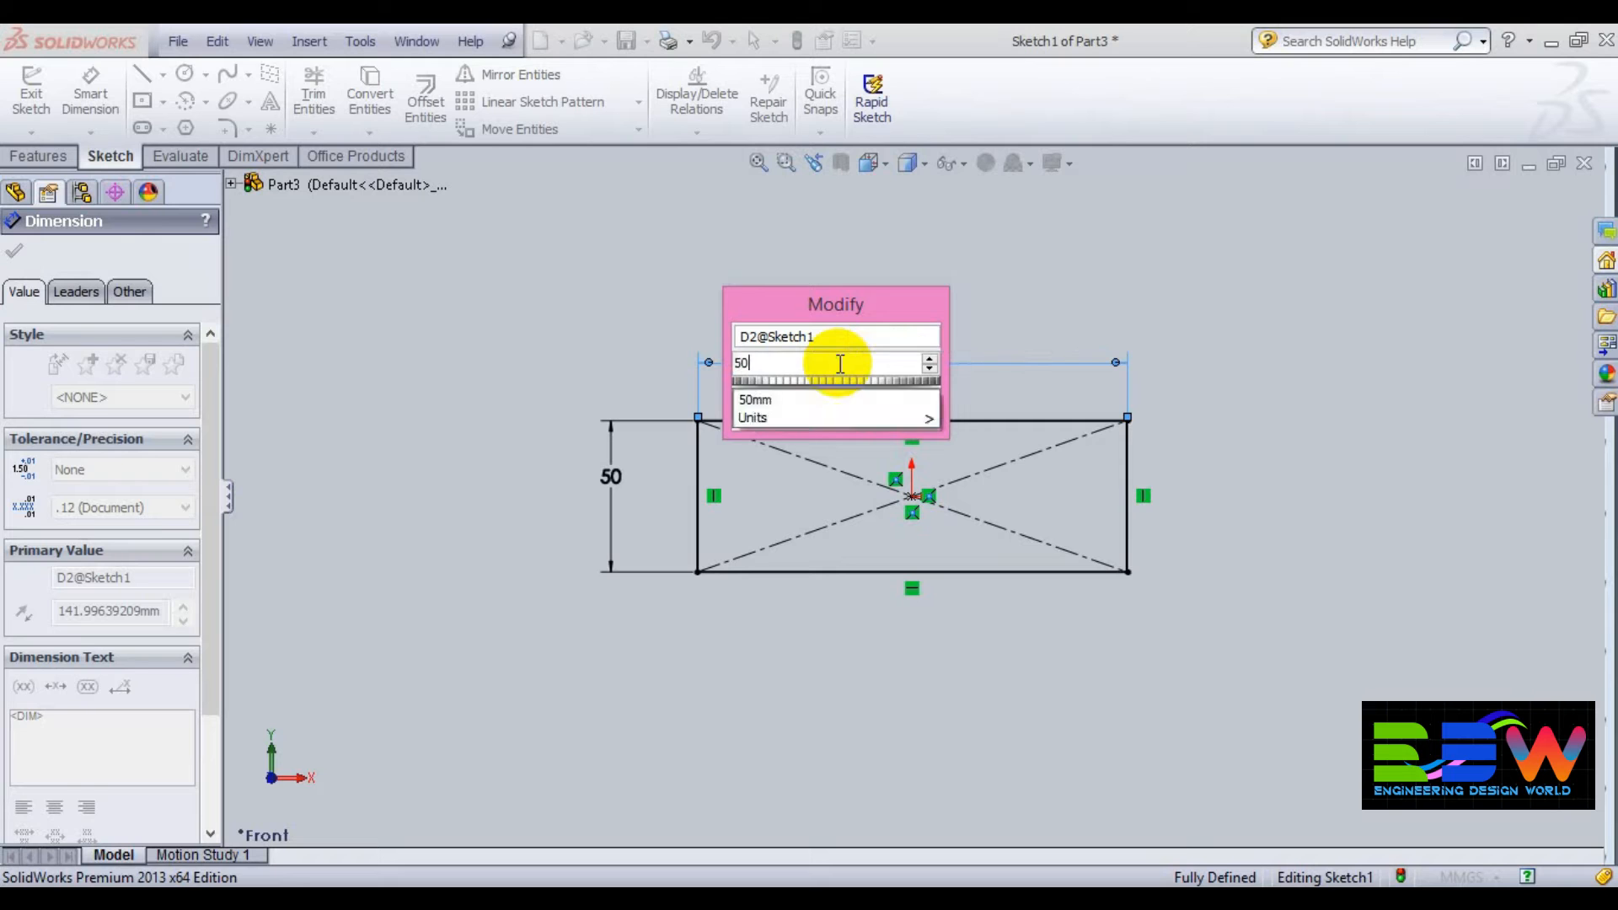
text(0)
key(Return)
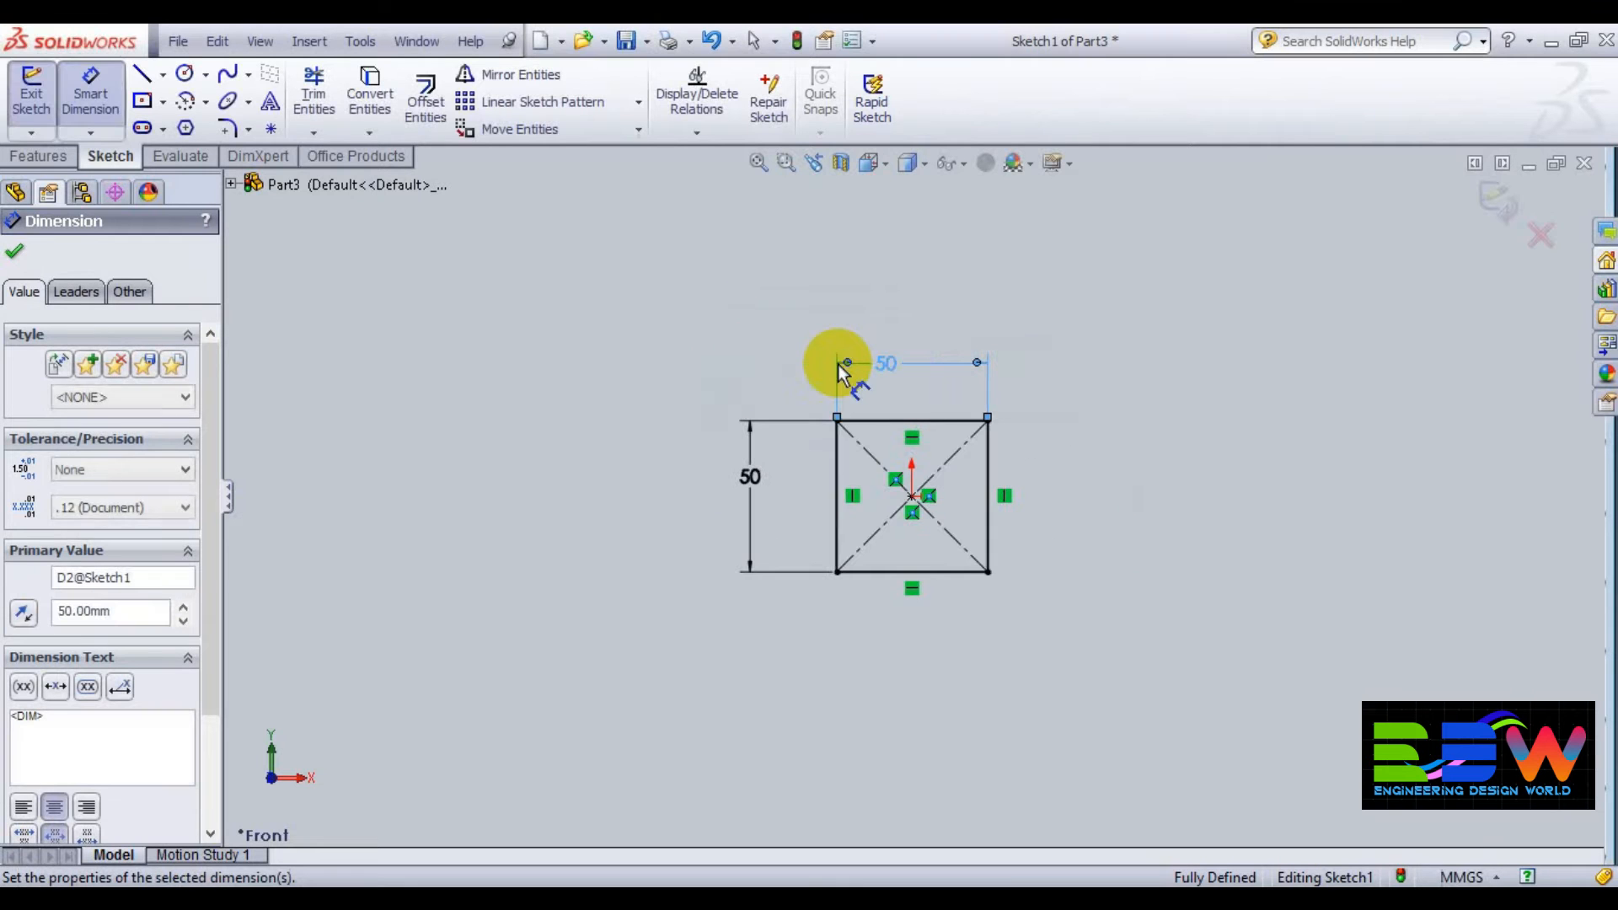
click(17, 253)
- Extrude the square sketch as a blind boss 40 mm deep
click(33, 157)
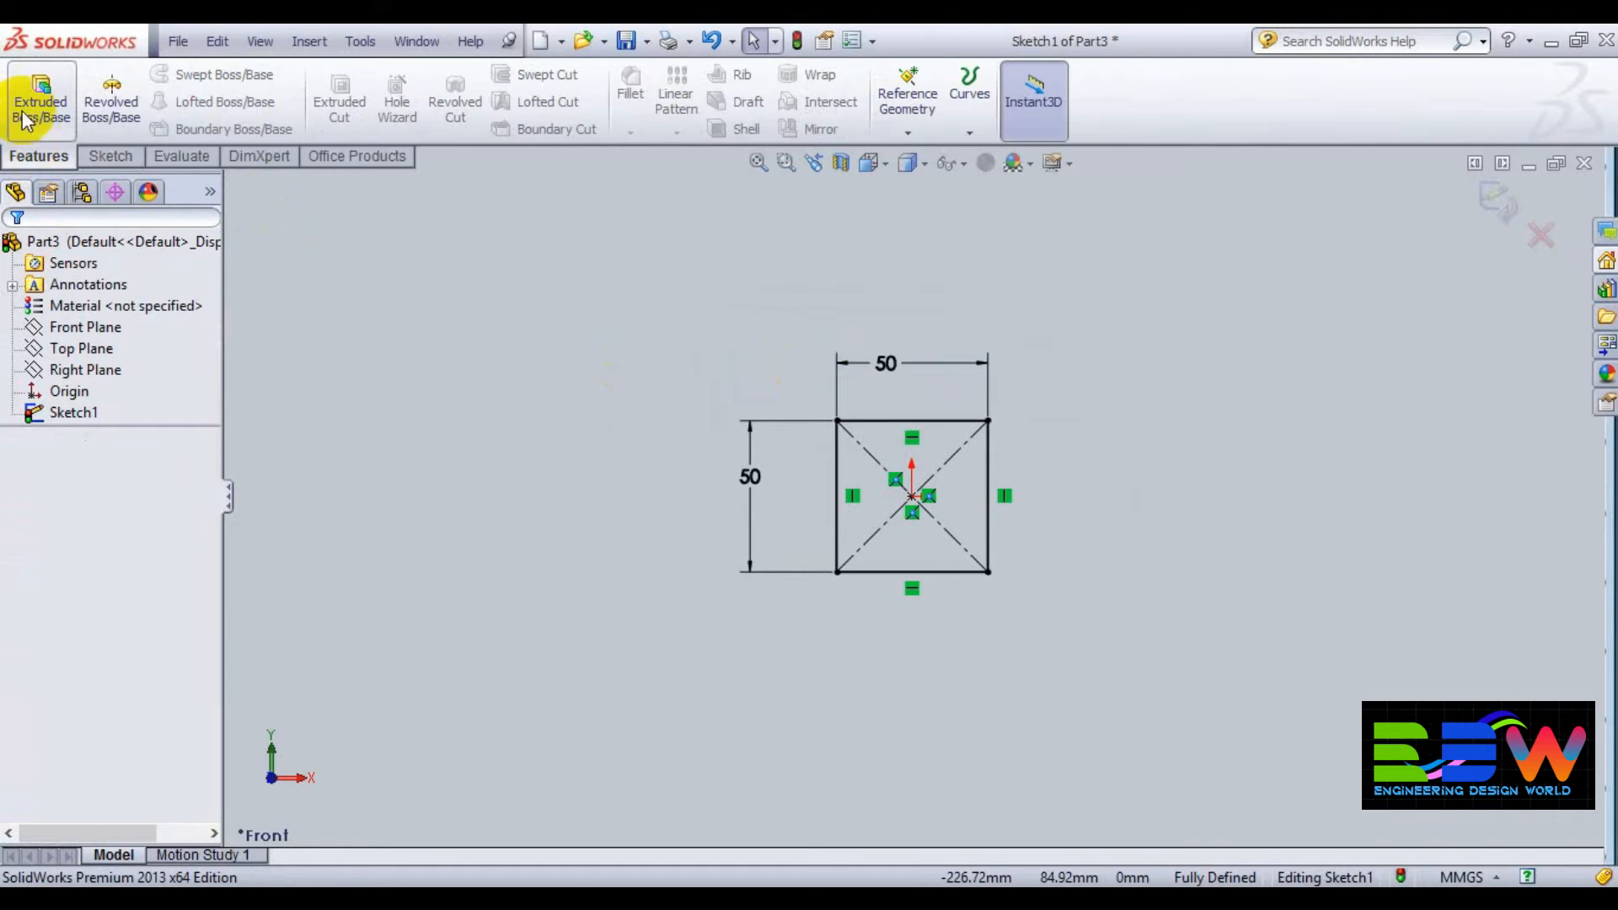
click(26, 112)
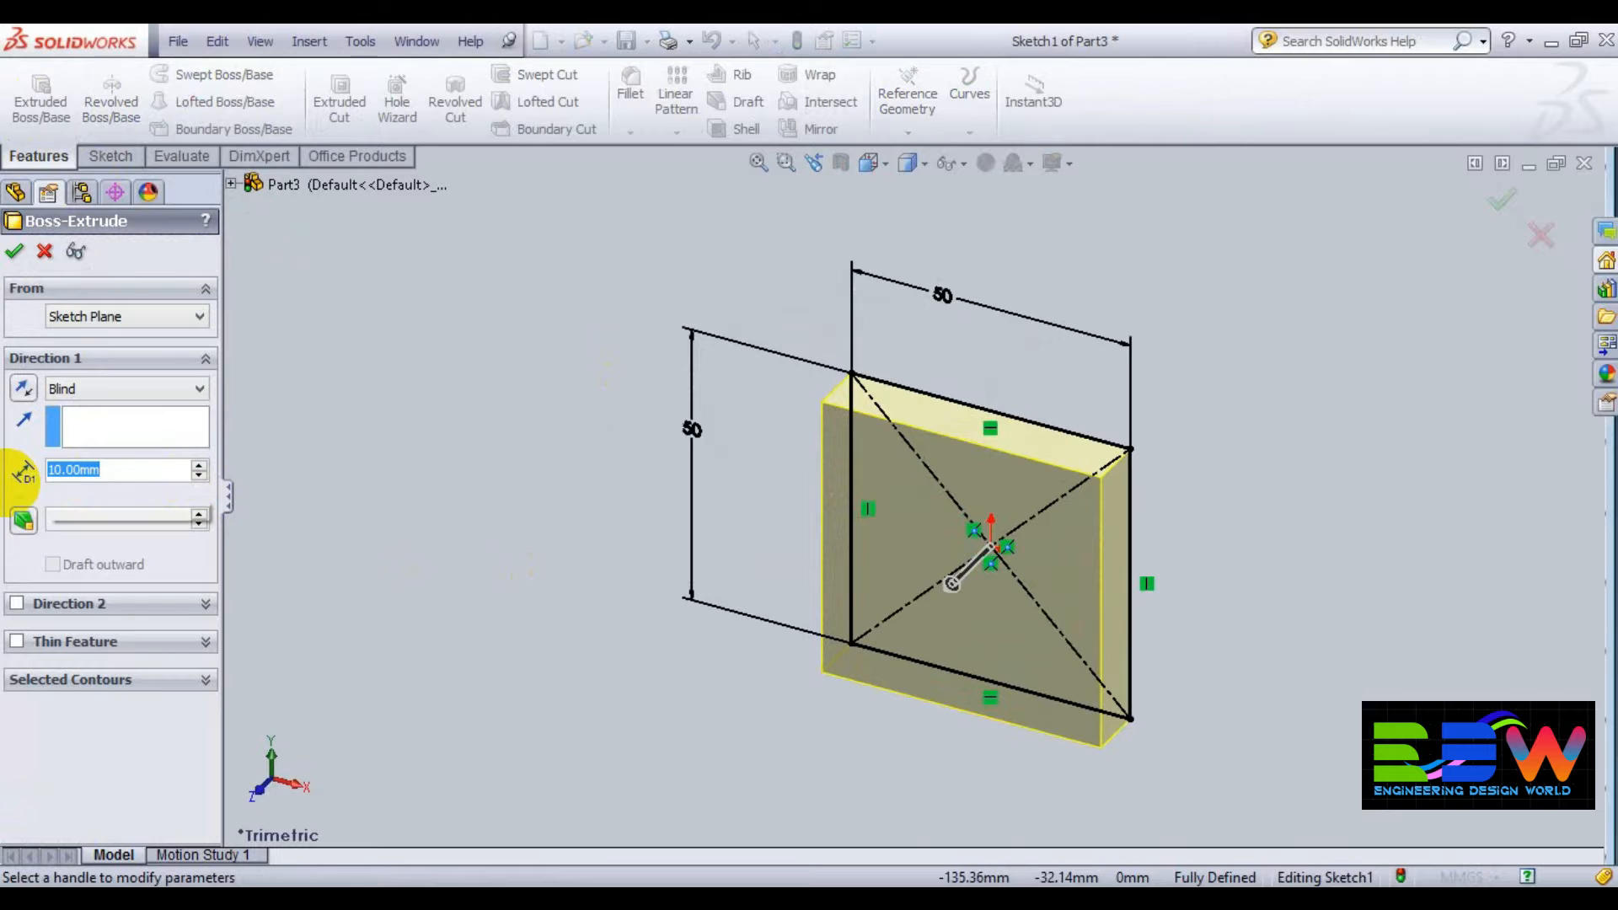
text(40)
key(Return)
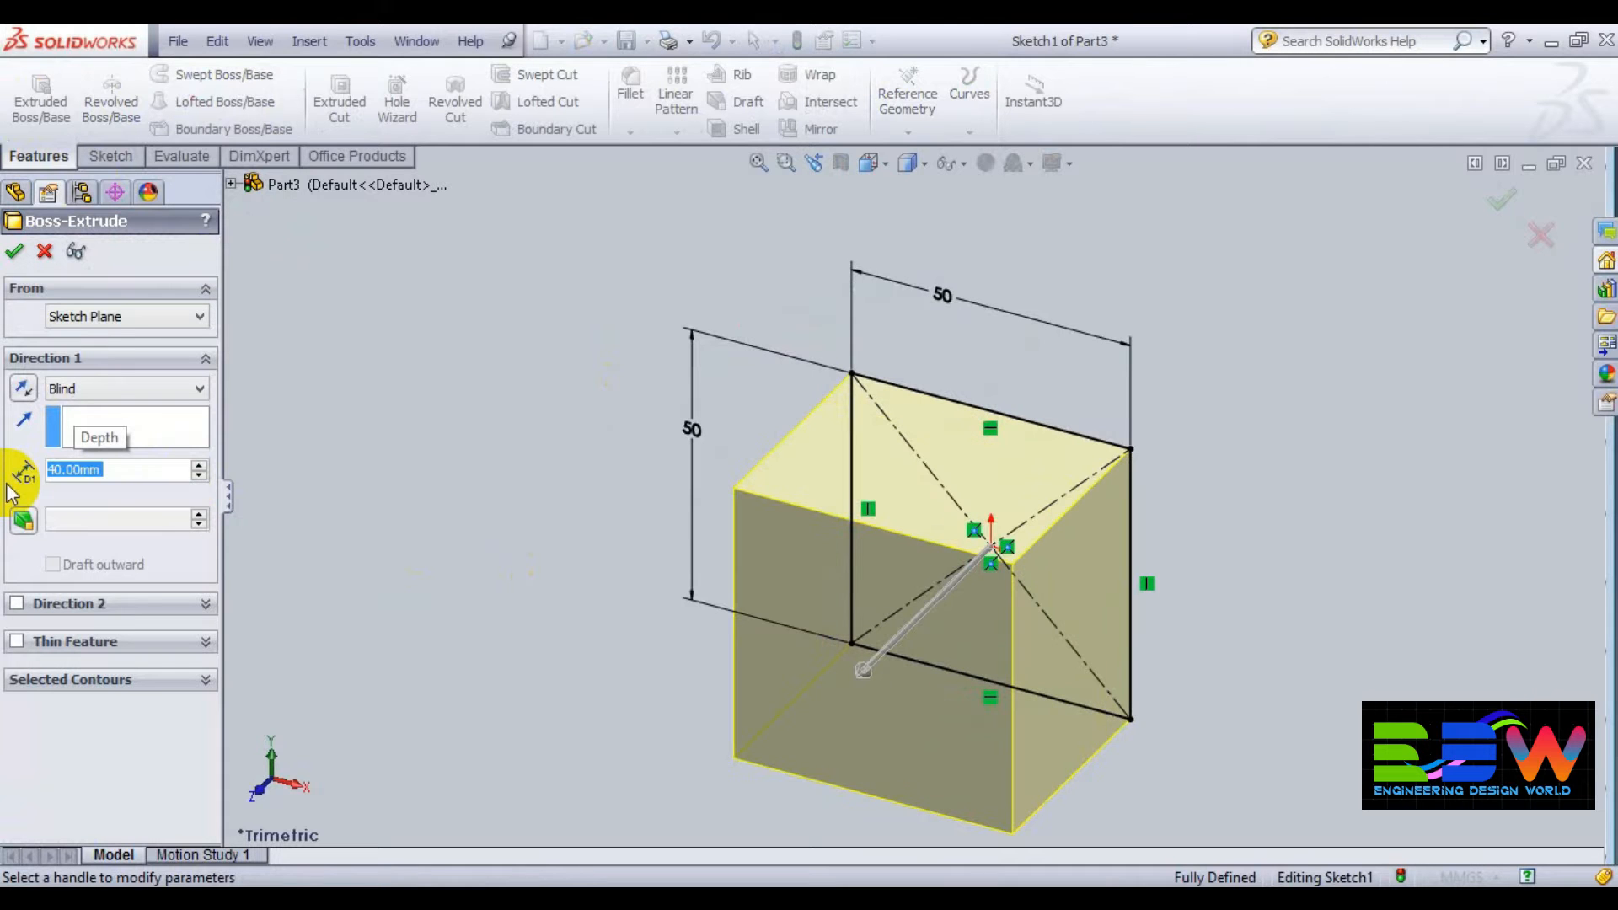
click(14, 251)
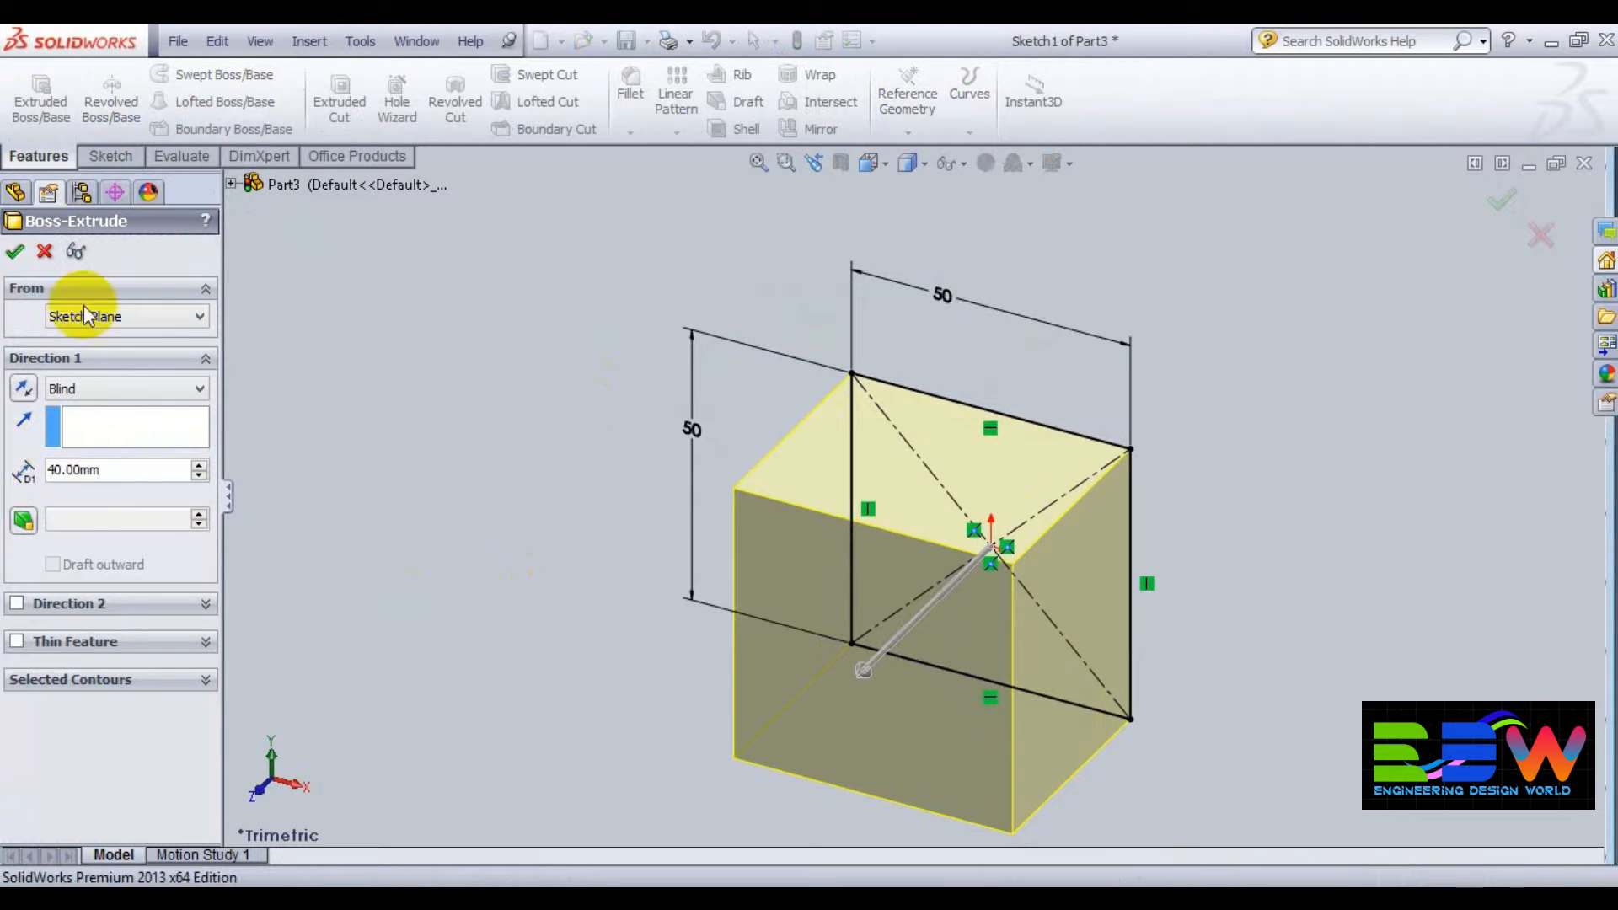
- Try a constant-radius fillet on only one of the block's upper 40 mm edges, and undo it
mouse_move(549, 442)
middle_down()
mouse_move(607, 462)
mouse_move(686, 571)
mouse_move(848, 555)
mouse_move(1242, 564)
mouse_move(977, 556)
mouse_move(1065, 570)
middle_up()
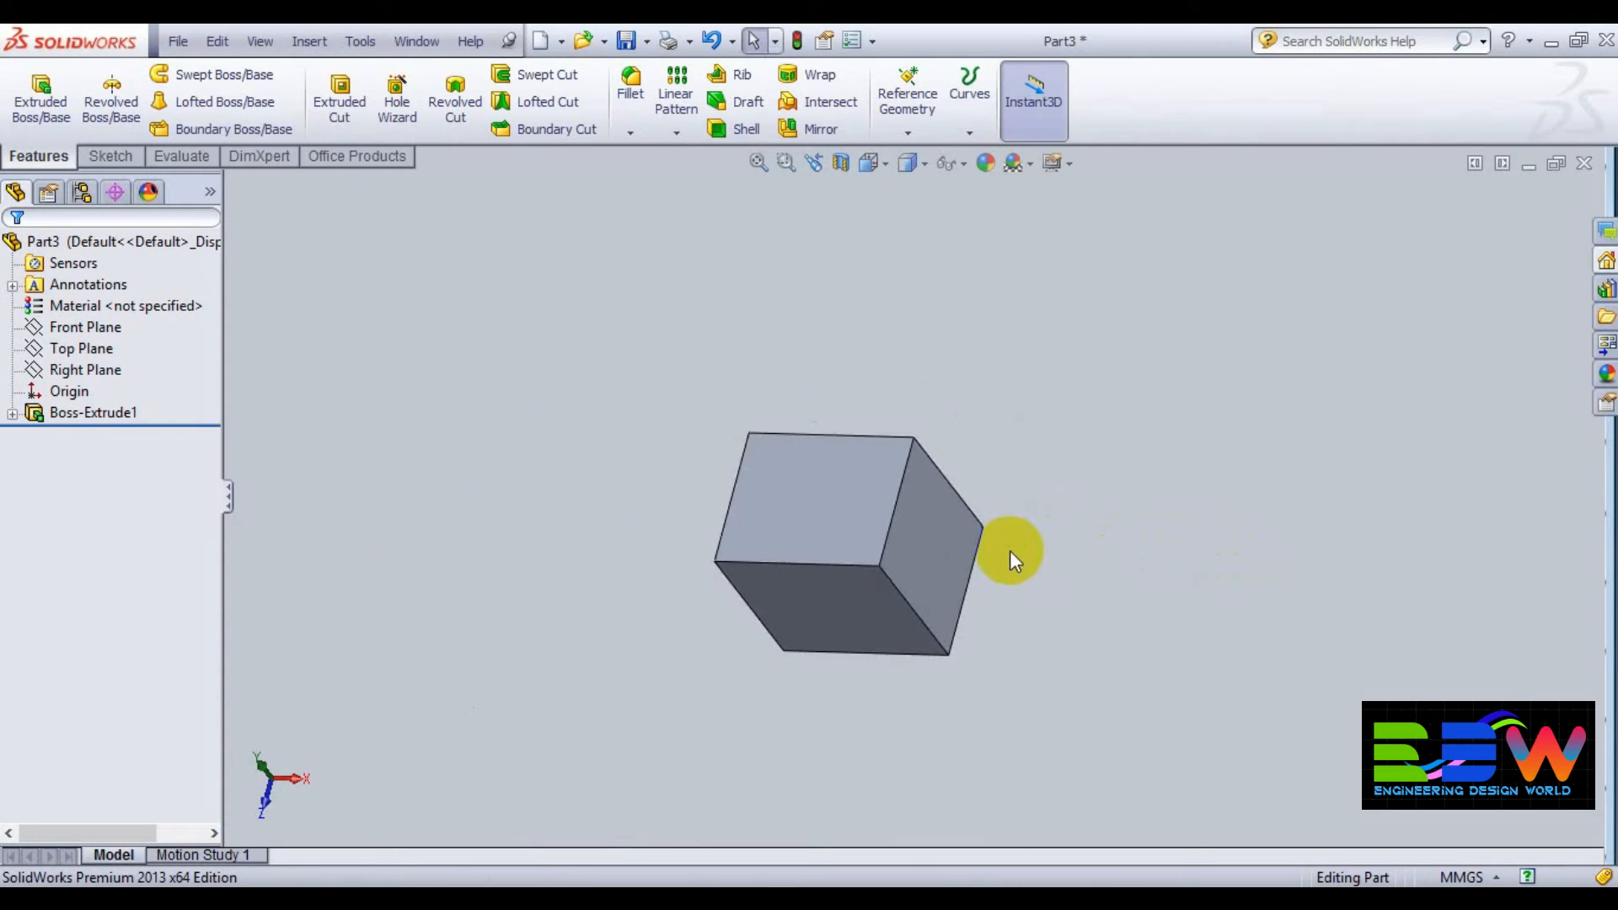
click(903, 497)
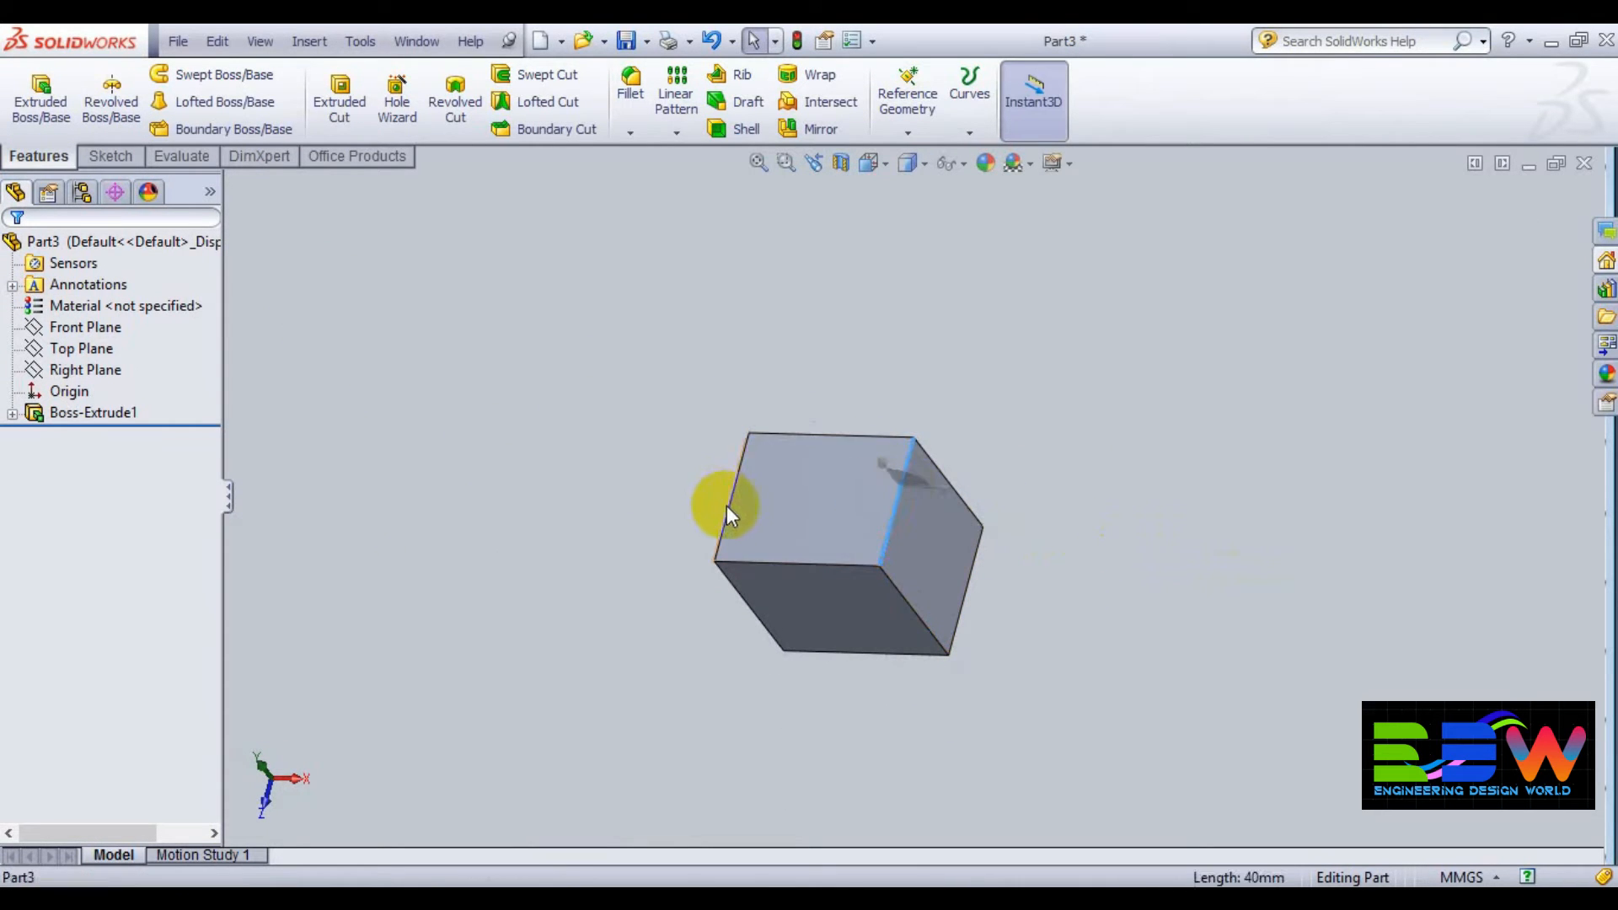
click(731, 509)
click(627, 82)
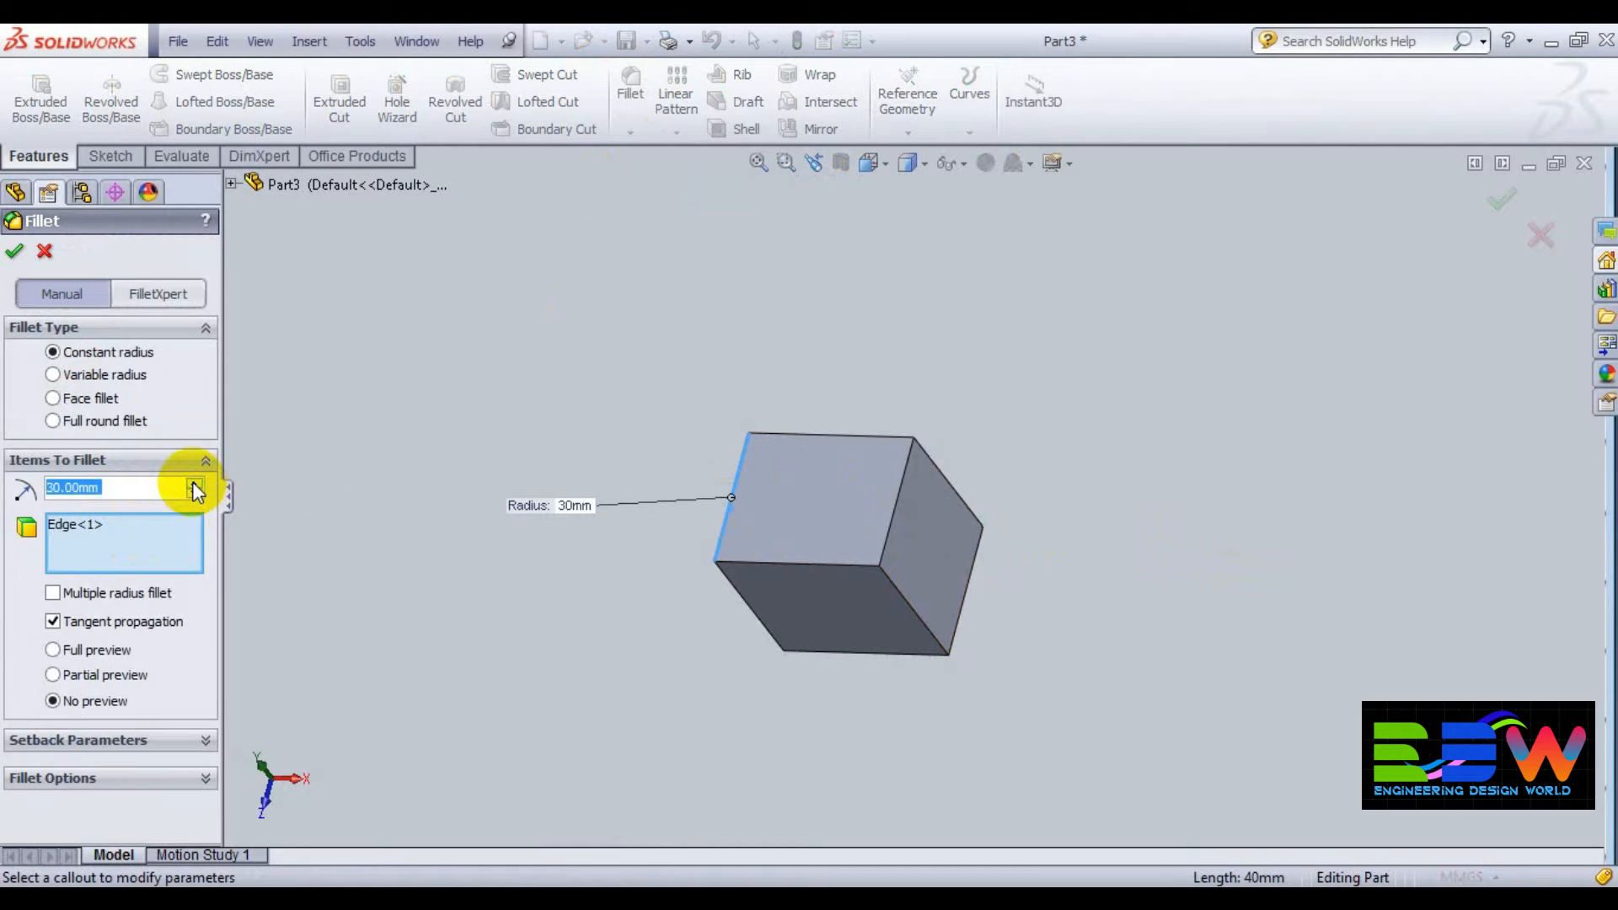
click(14, 253)
middle_drag(451, 534, 551, 489)
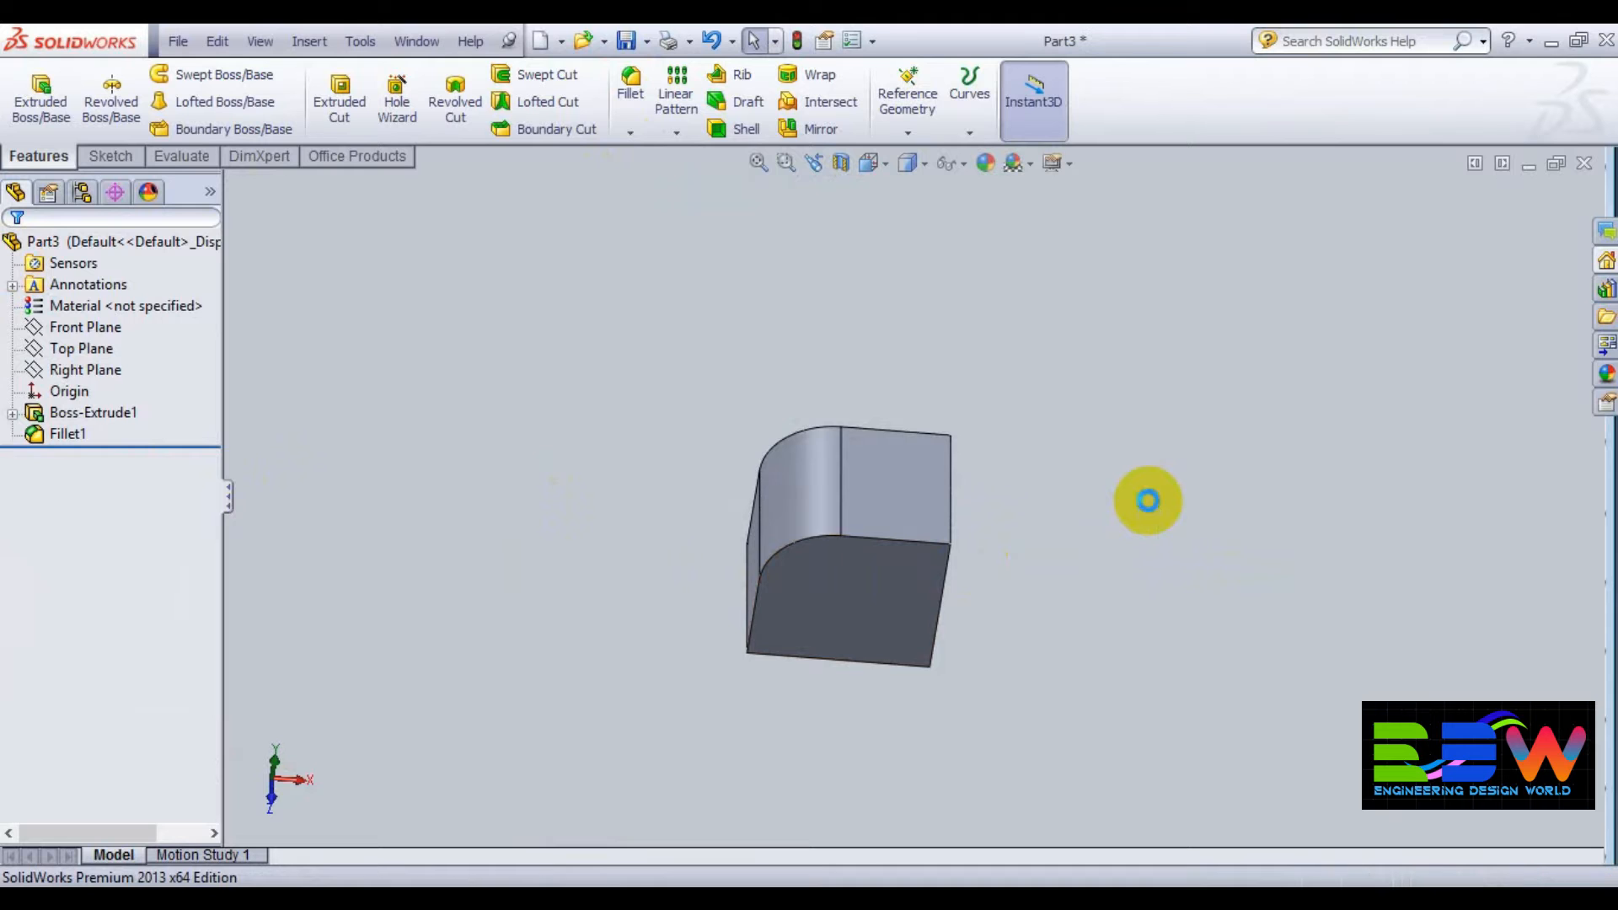
key(ctrl+z)
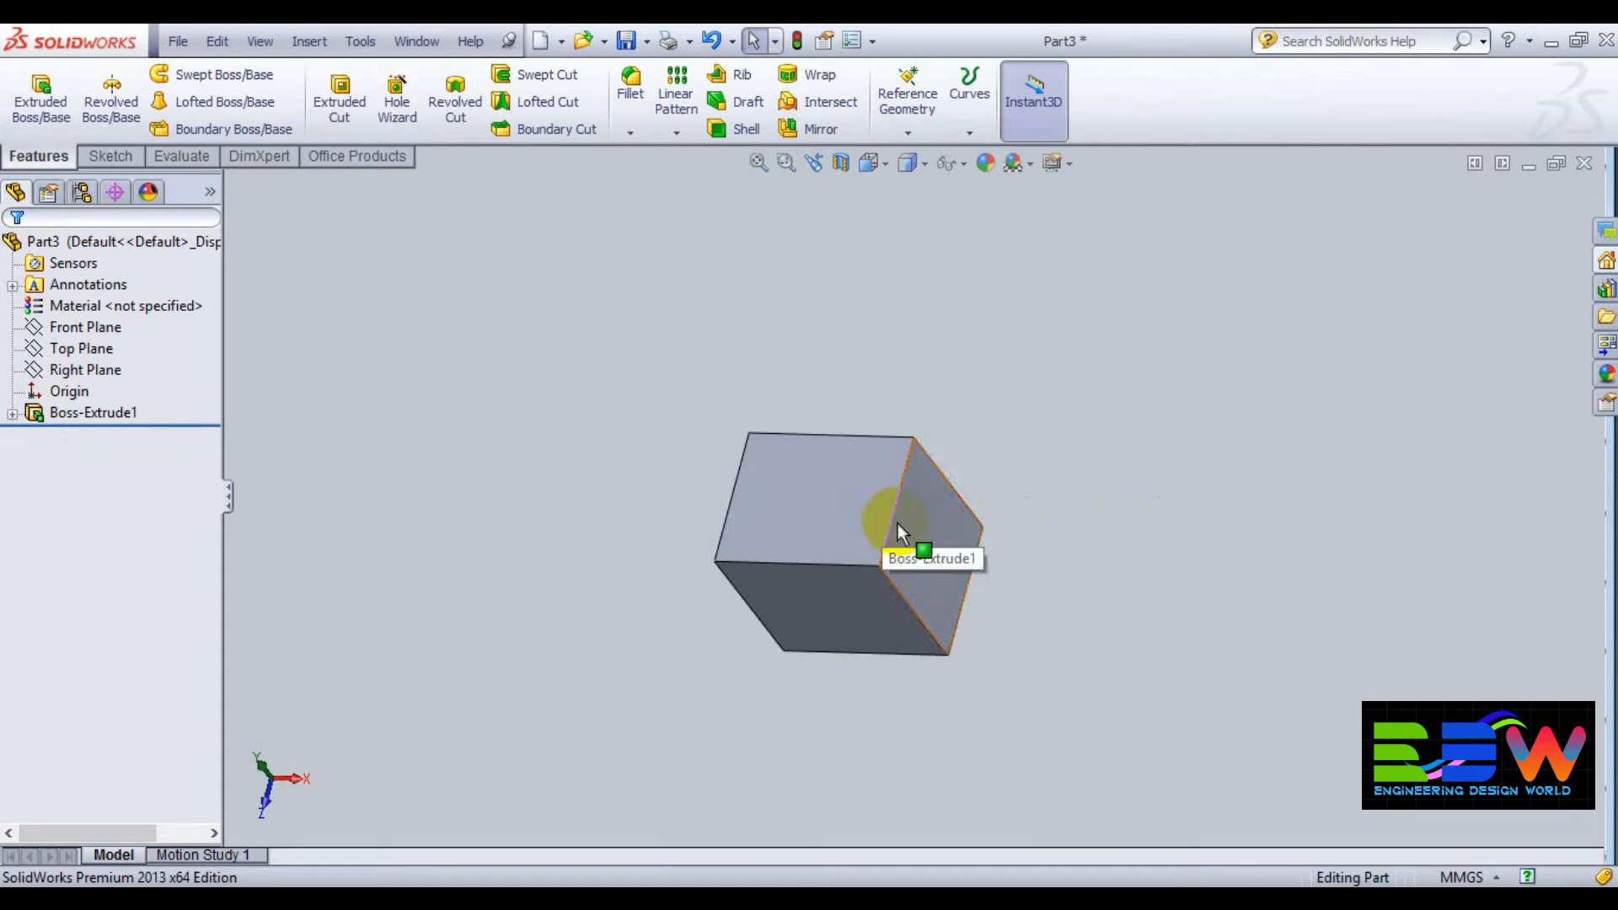
- Fillet both 40 mm long upper edges of the block with a constant radius of 20 mm
click(892, 520)
click(796, 522)
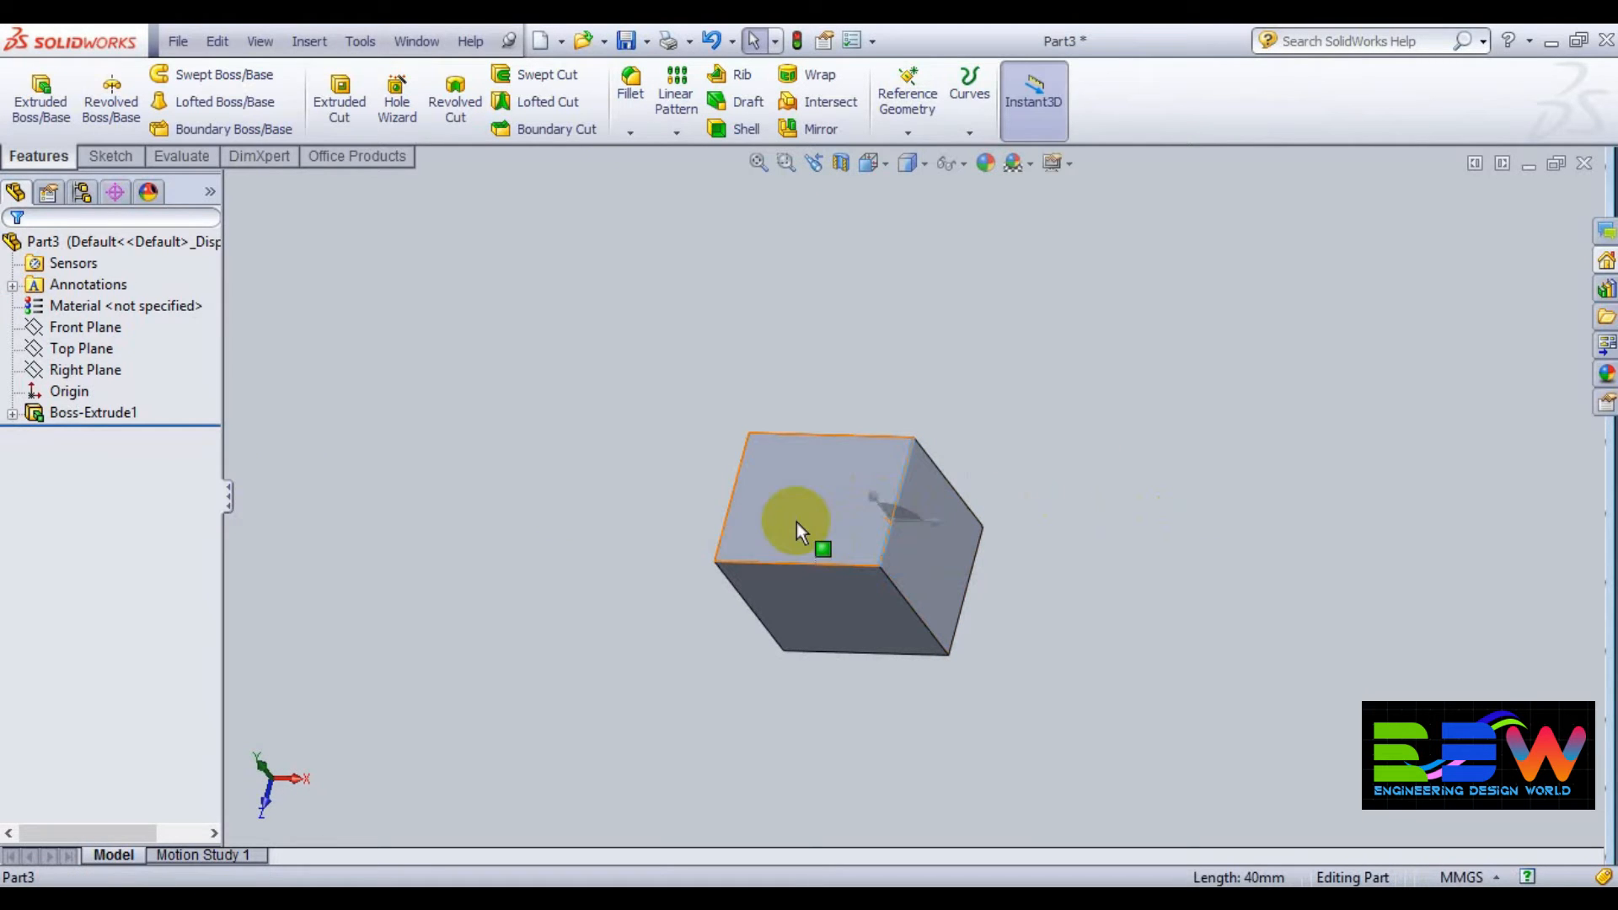
ctrl+click(733, 518)
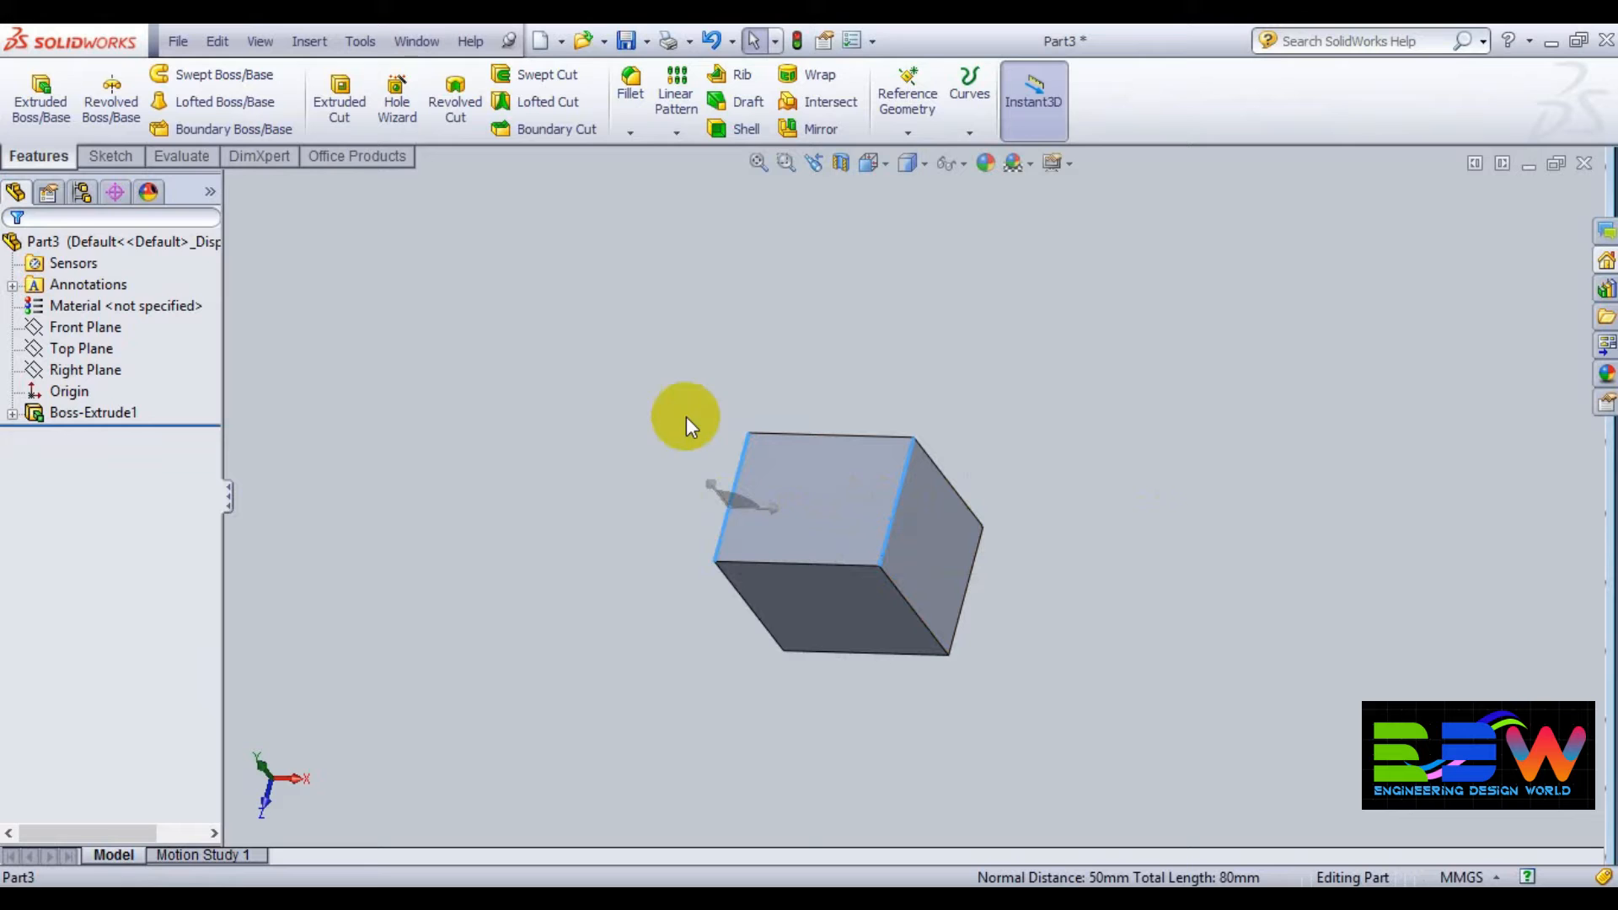
click(630, 83)
middle_drag(527, 501, 273, 516)
click(17, 254)
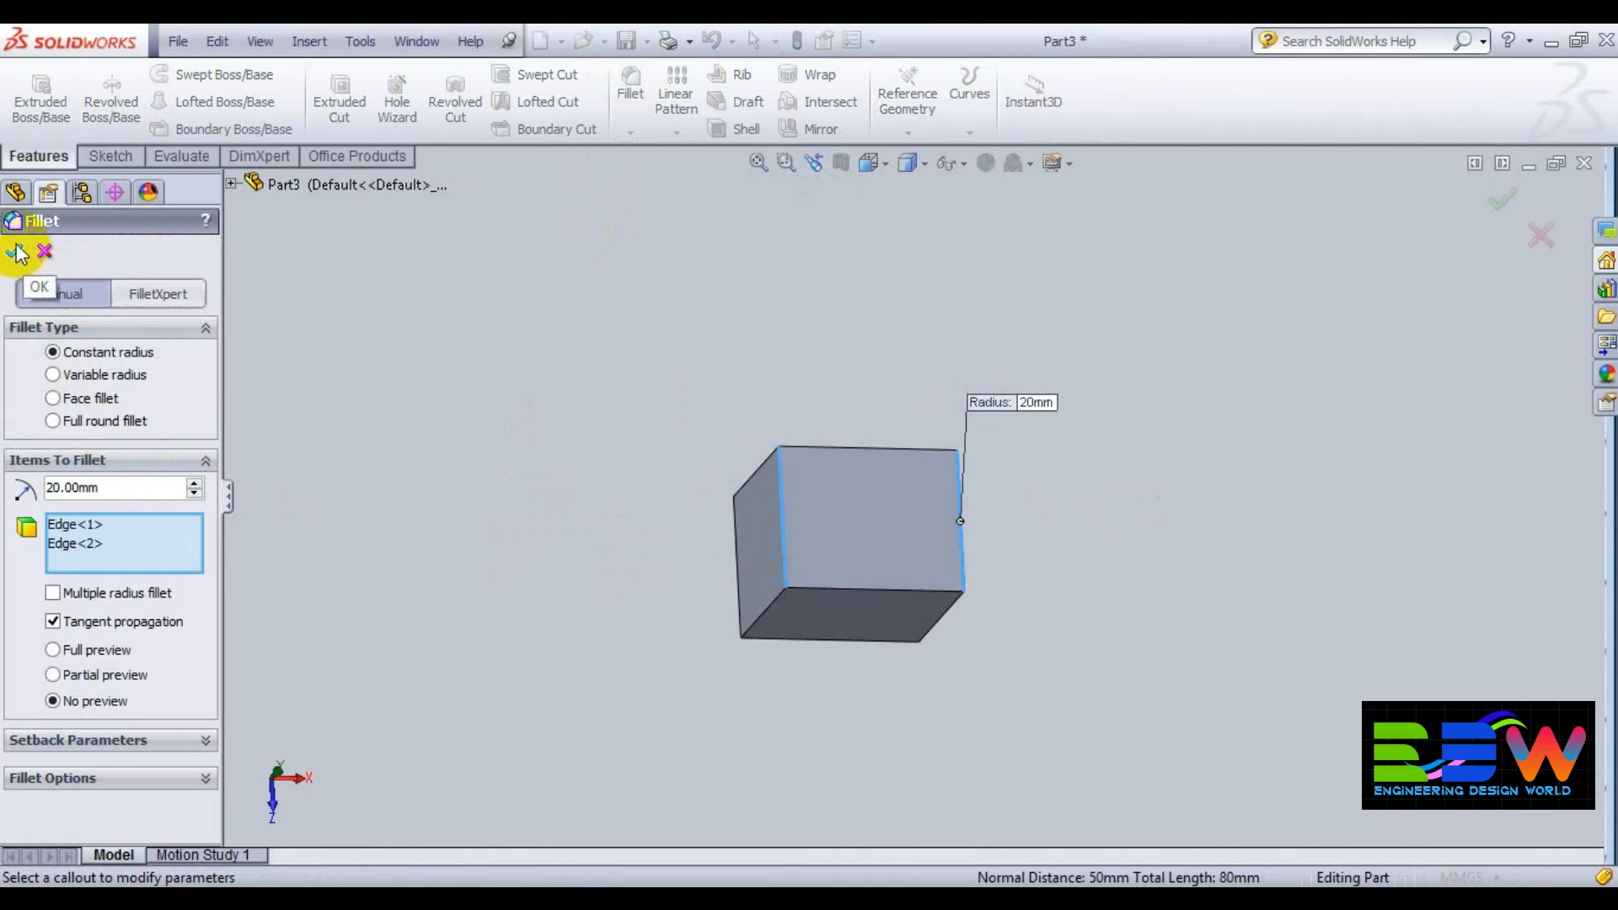
- Sketch a circle about 24 mm in diameter on the block's back face, centred on the origin
middle_drag(493, 595, 548, 481)
middle_drag(1223, 540, 1288, 524)
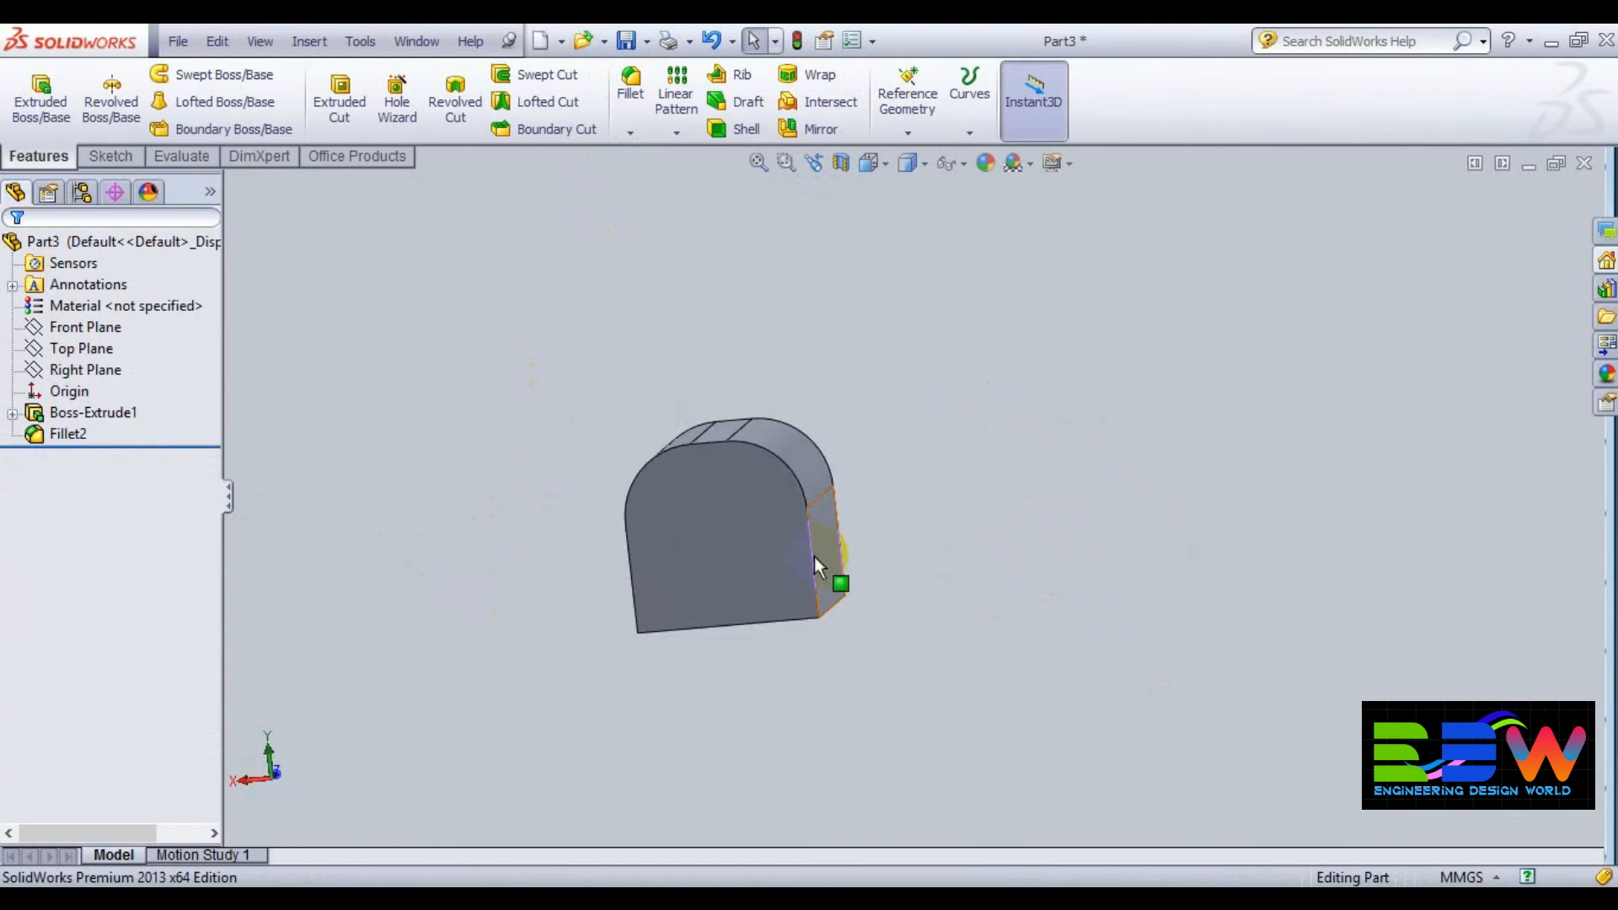
click(734, 522)
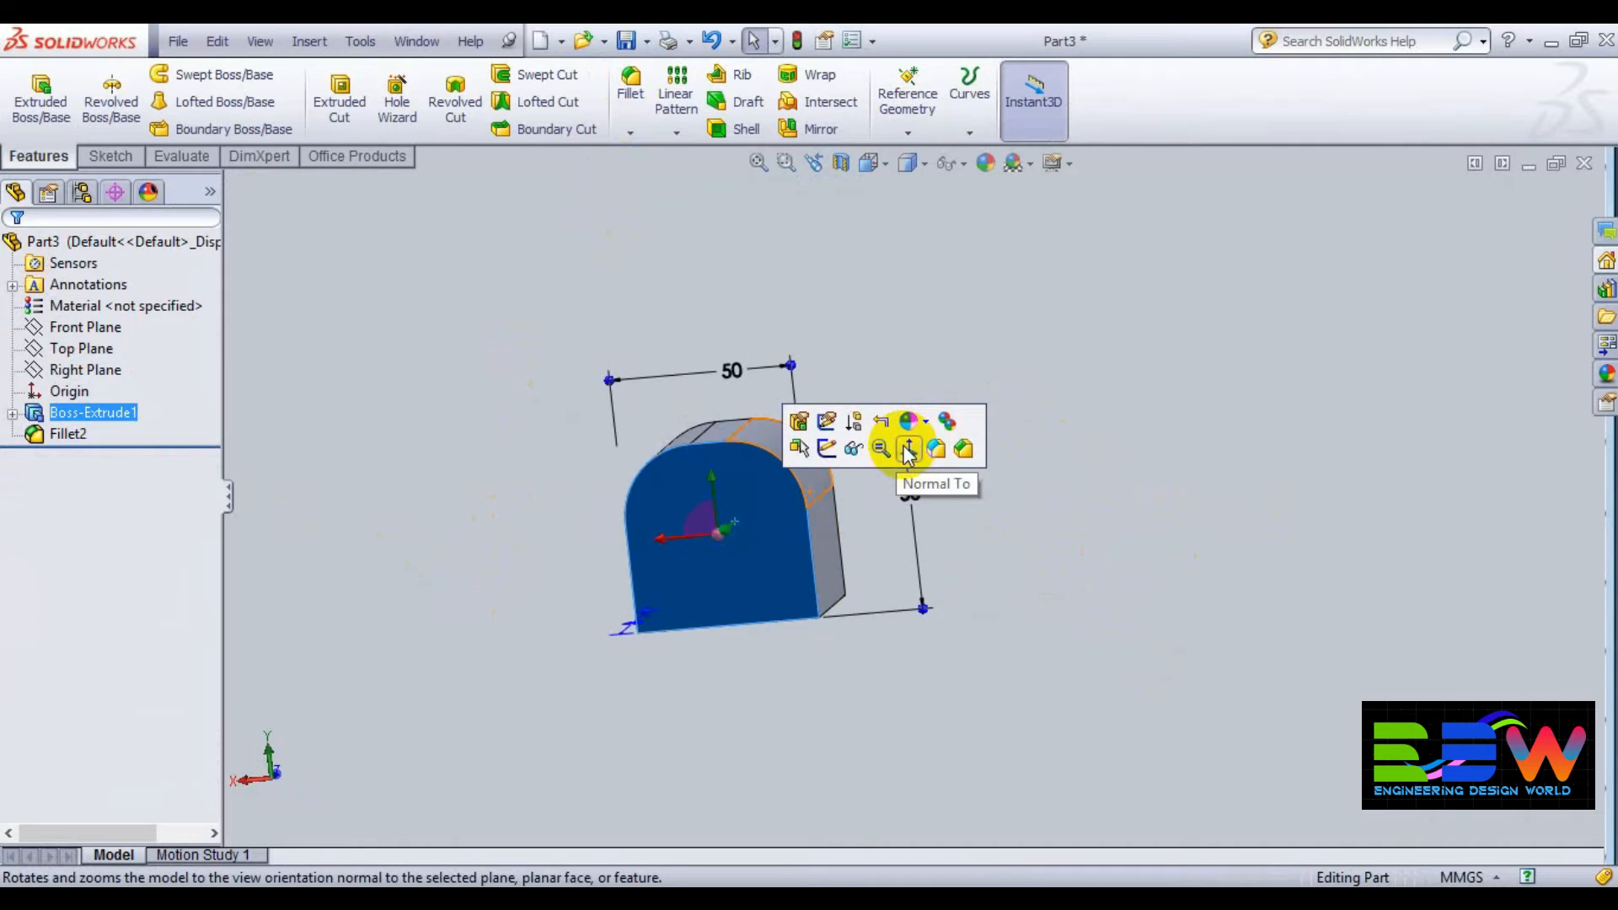
click(921, 452)
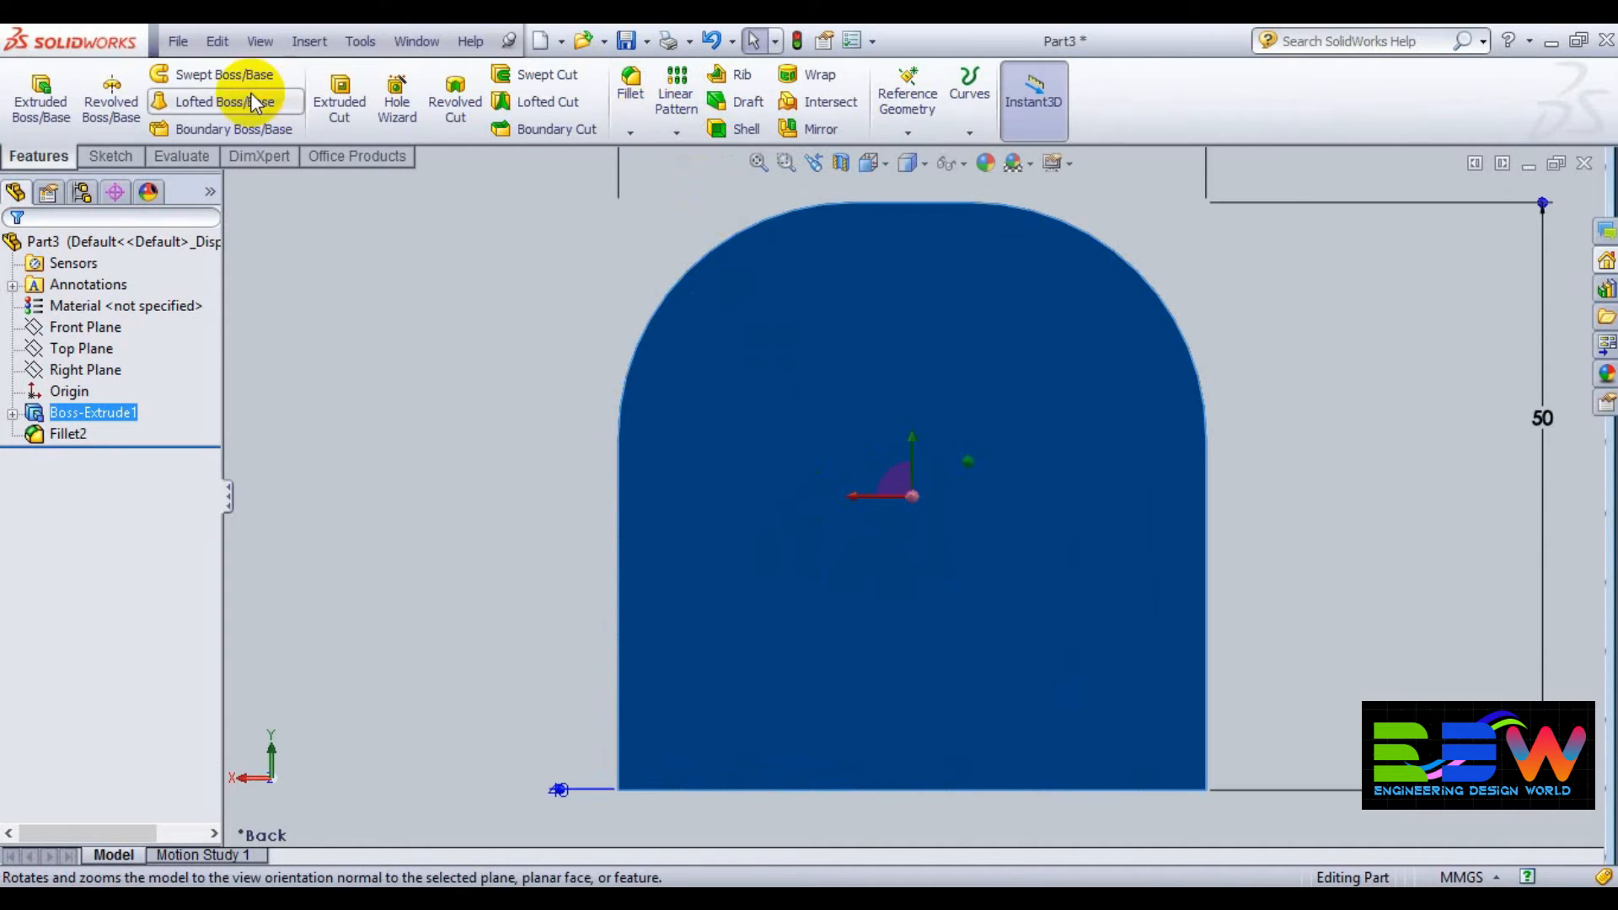
click(101, 154)
click(184, 74)
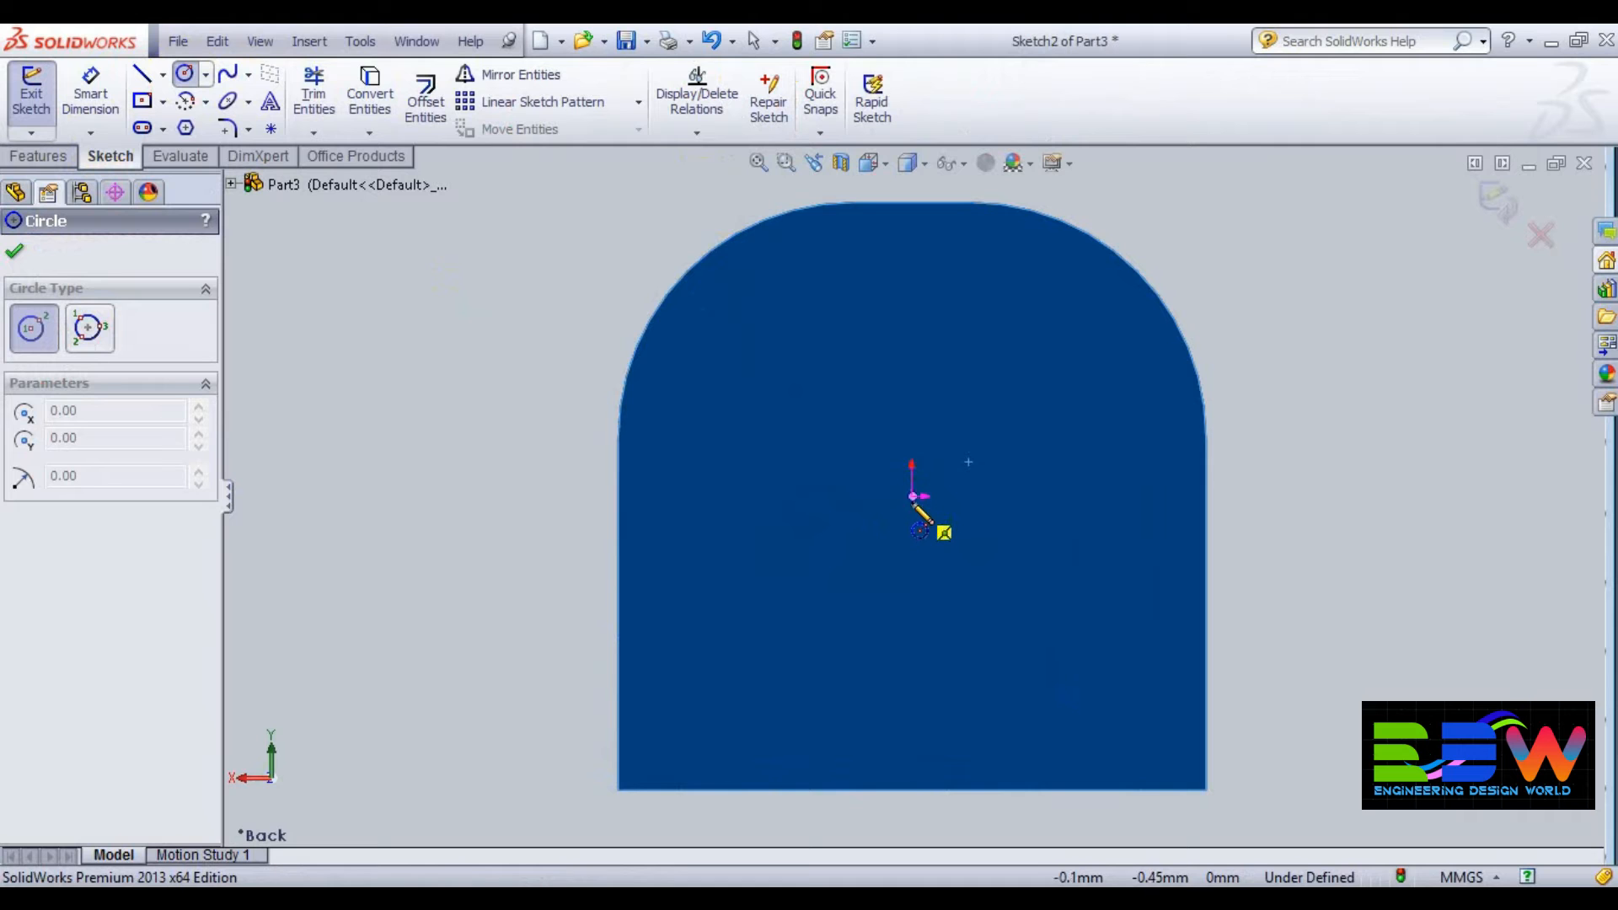
click(912, 496)
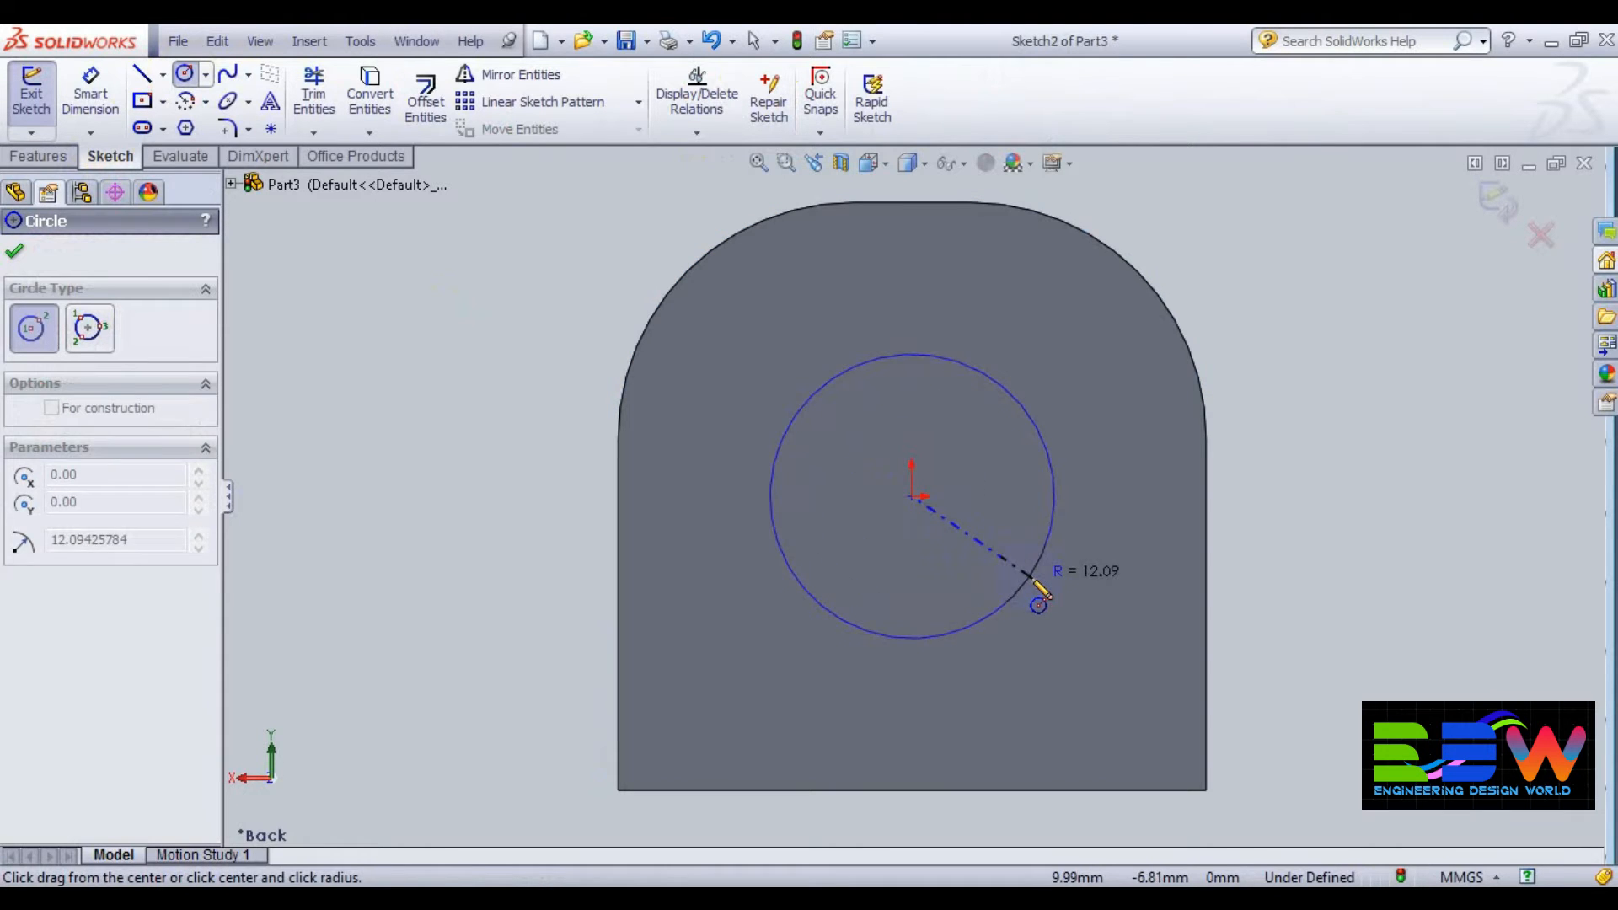
click(1030, 583)
click(14, 250)
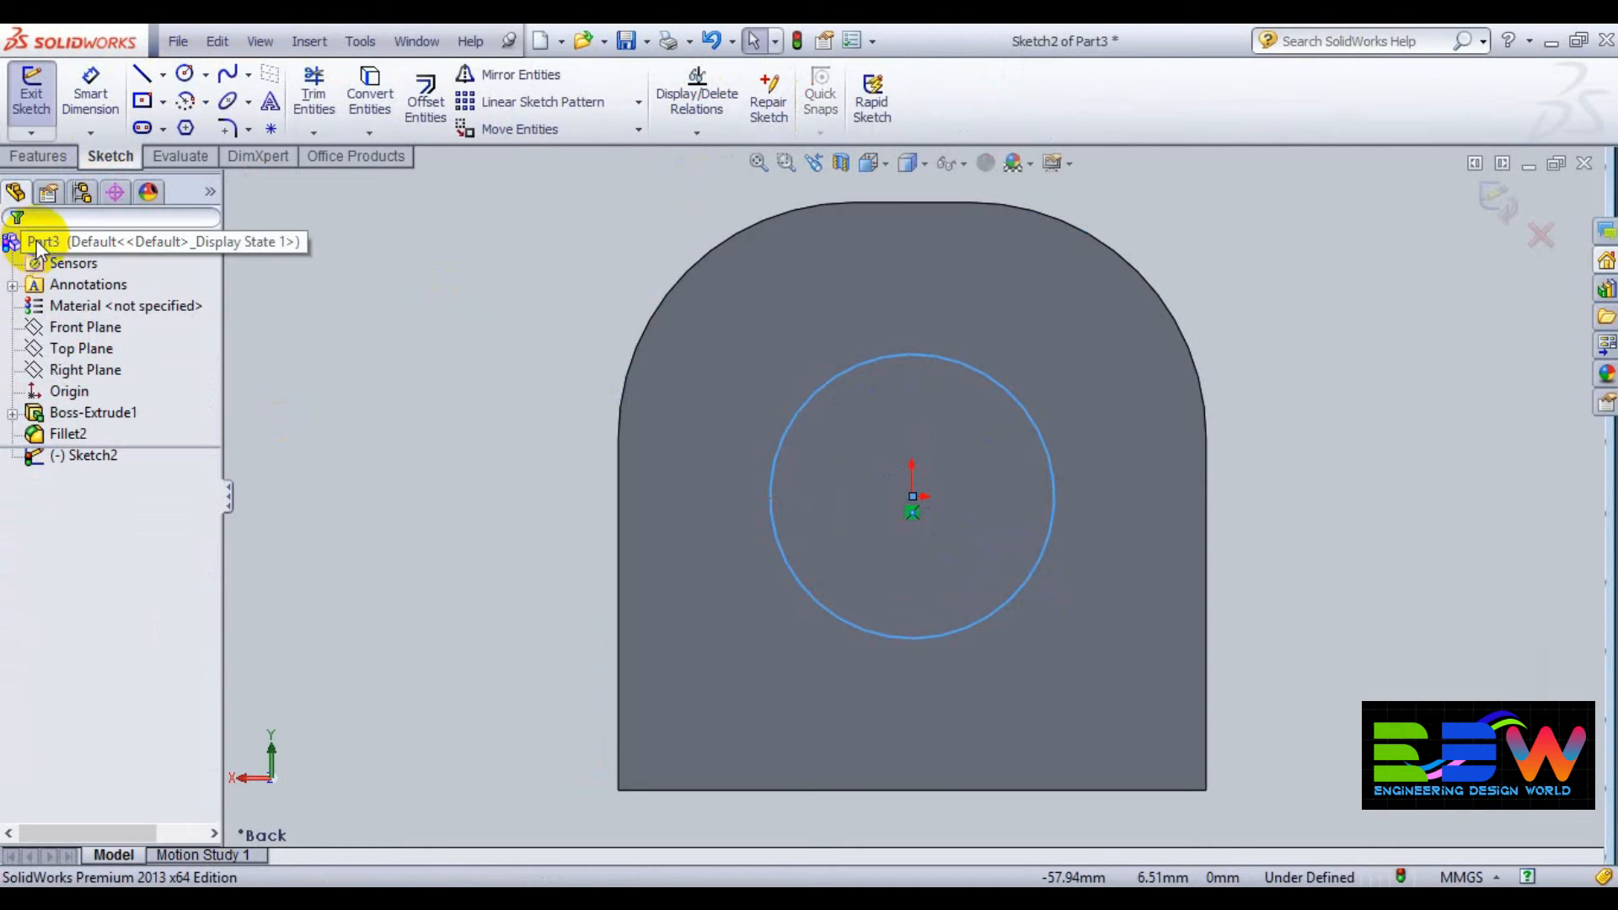
- Dimension the circle's diameter to 20 mm
click(88, 98)
click(769, 505)
click(544, 500)
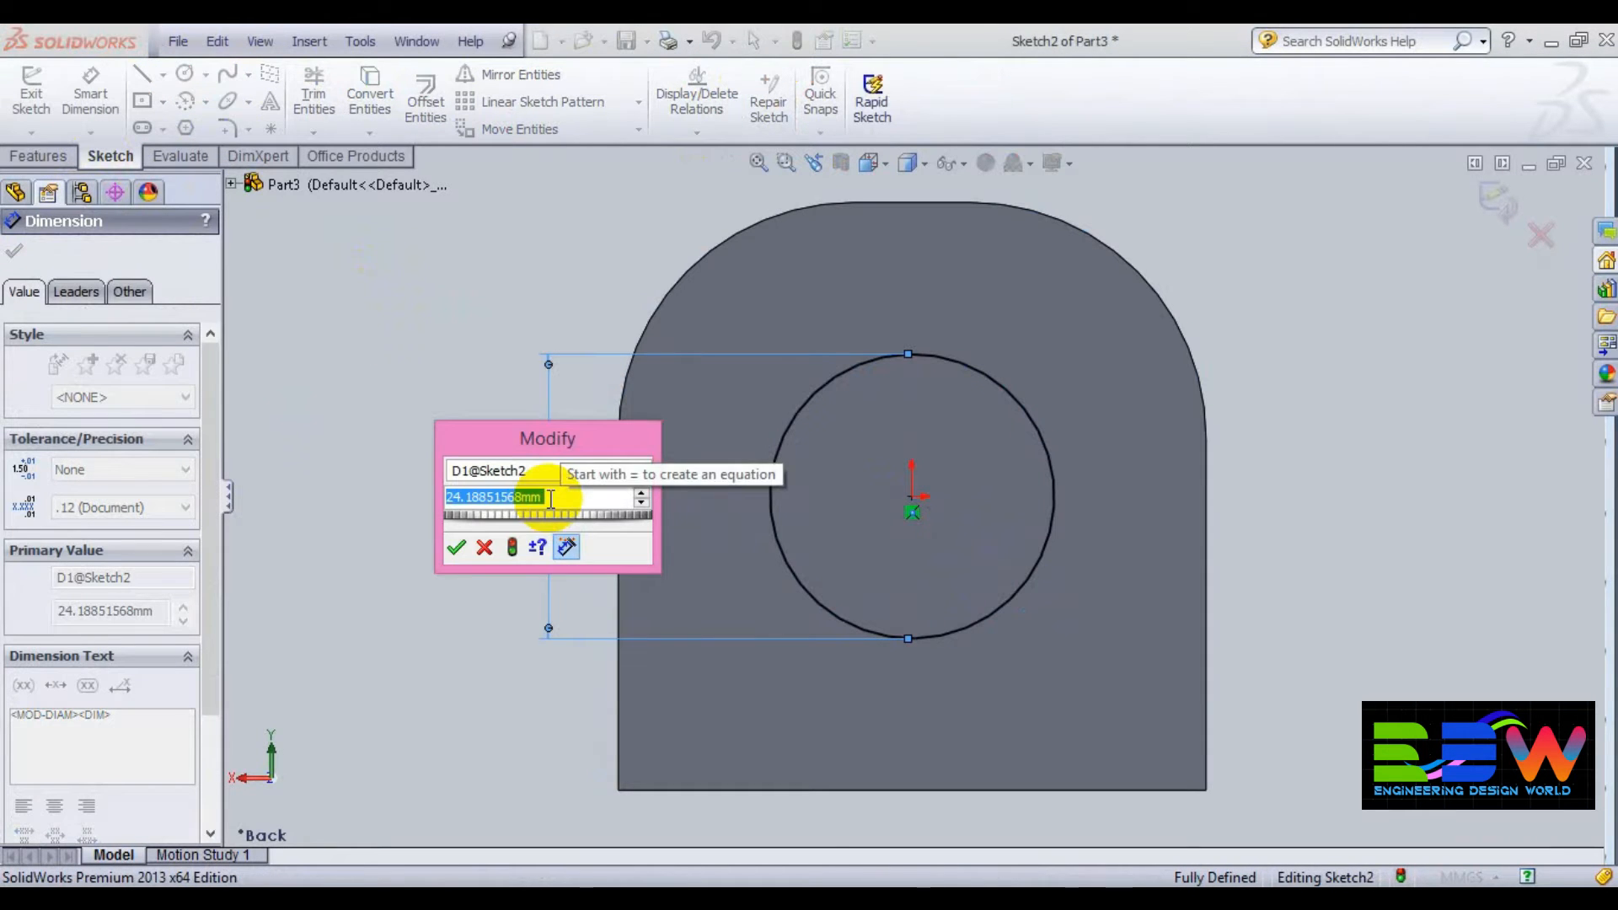
text(20)
key(Return)
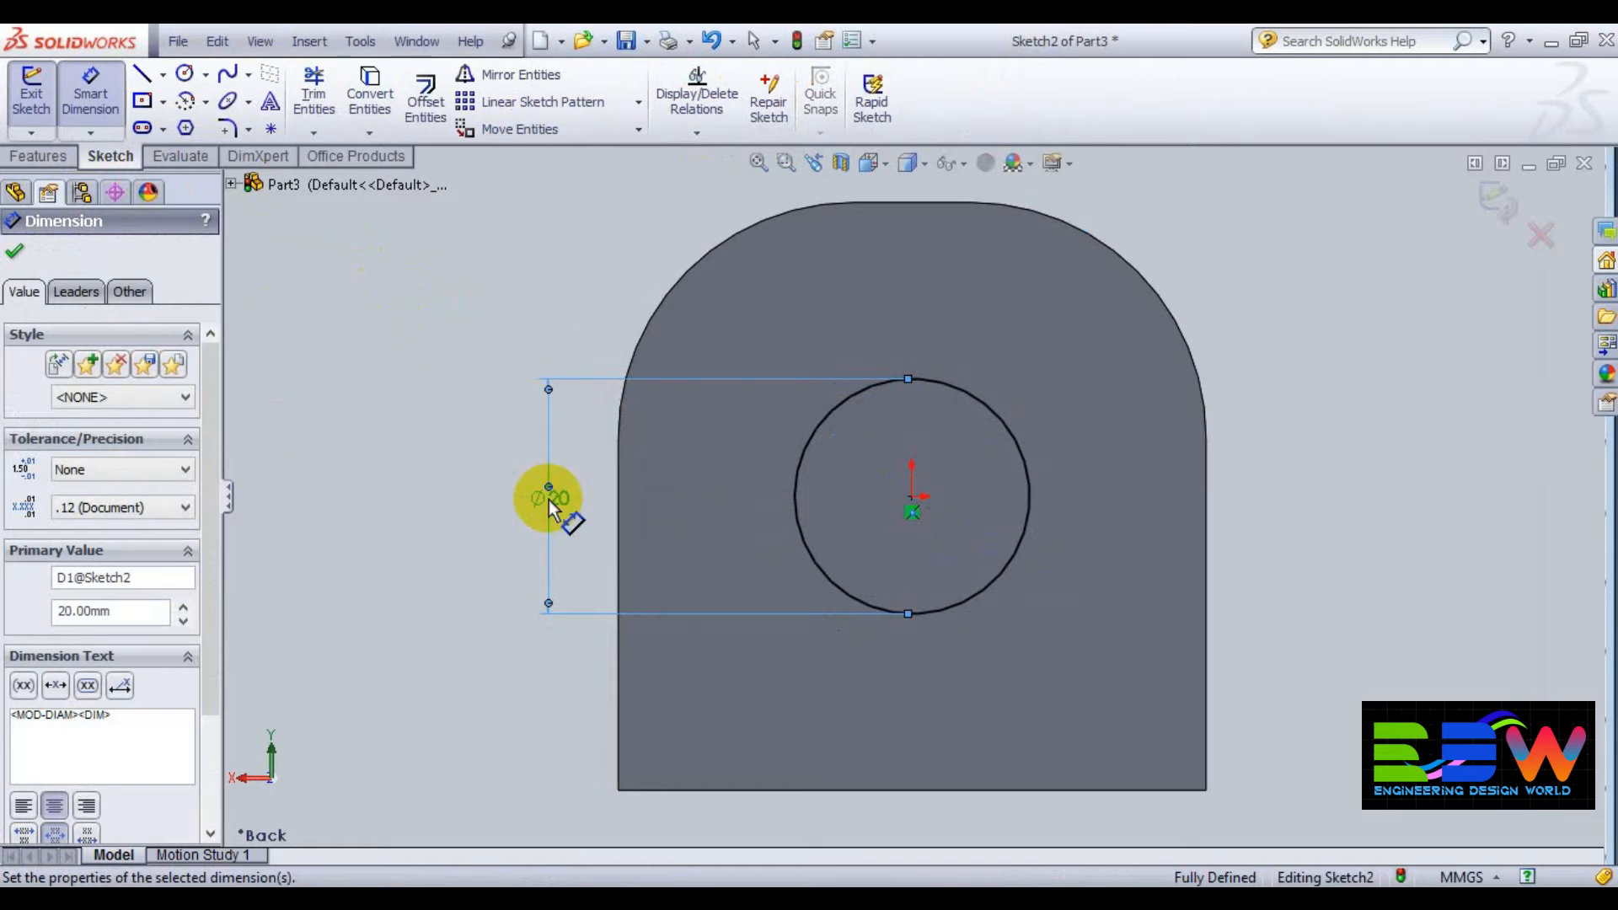
click(17, 251)
- Extrude the circle outward from the back face as a 20 mm blind boss merged with the block
mouse_move(391, 419)
middle_down()
mouse_move(476, 442)
mouse_move(455, 425)
middle_up()
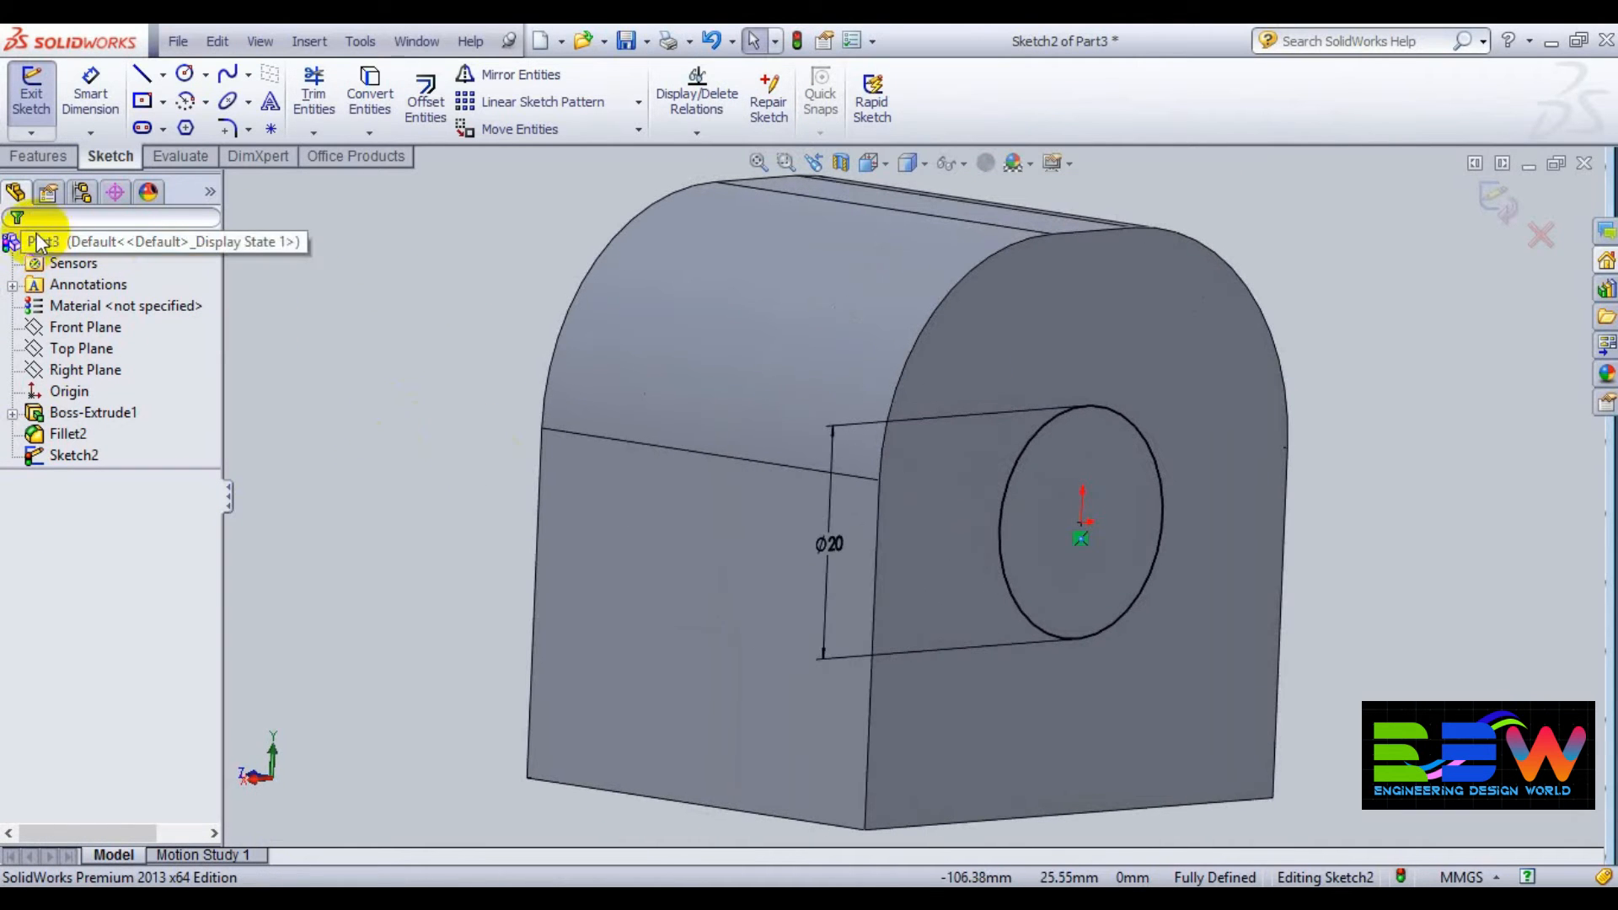
click(39, 156)
click(38, 98)
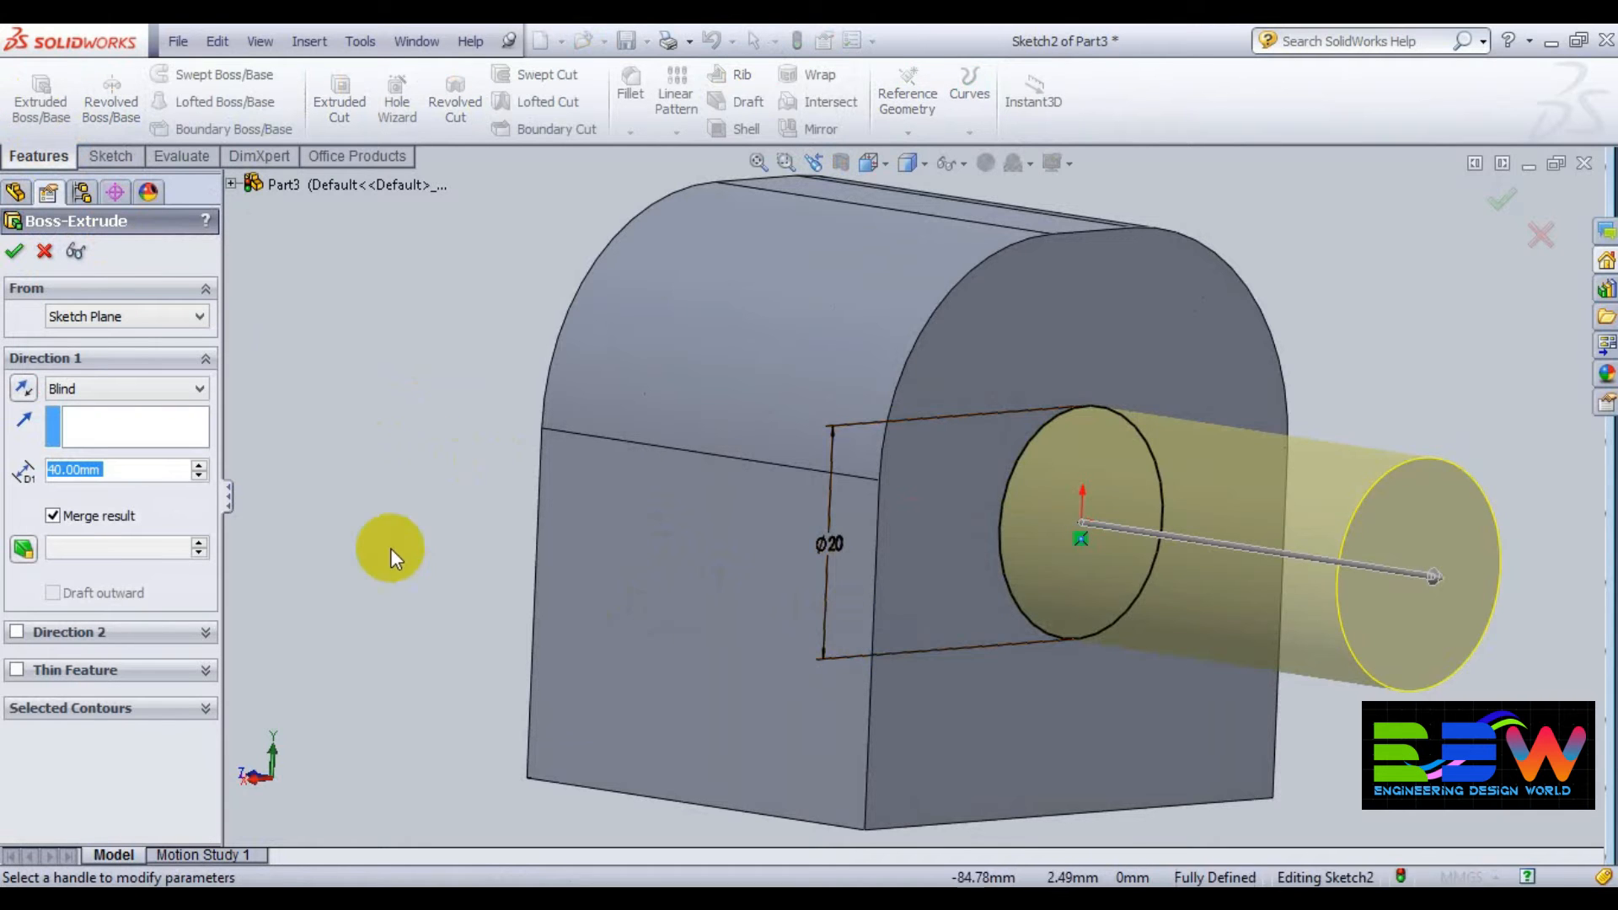
middle_drag(391, 548, 449, 584)
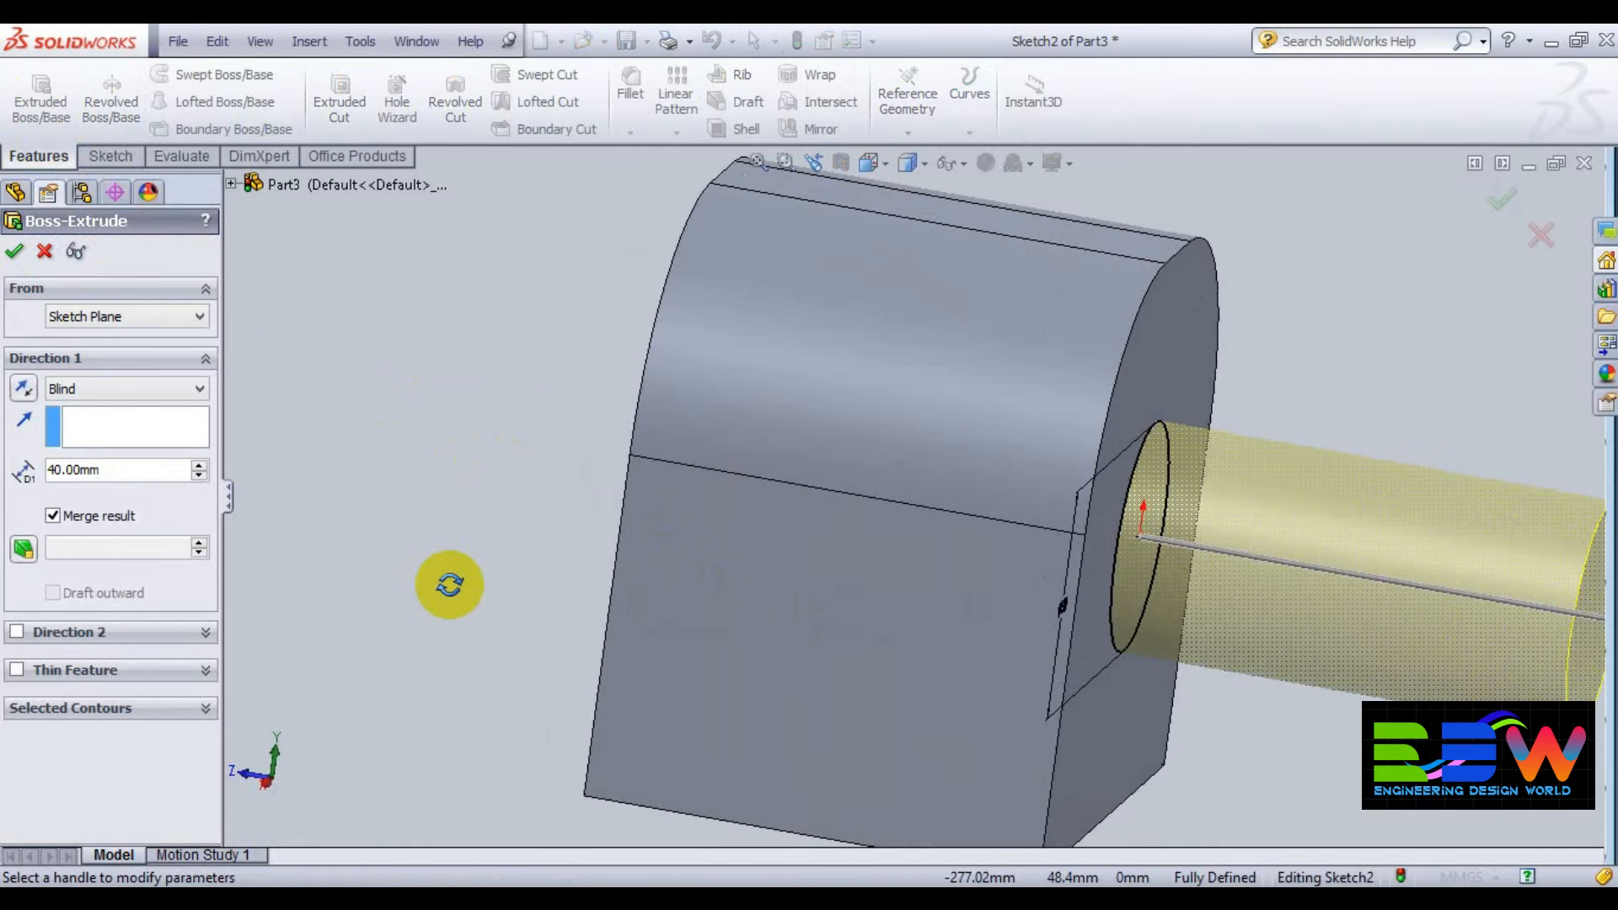
click(198, 476)
click(198, 475)
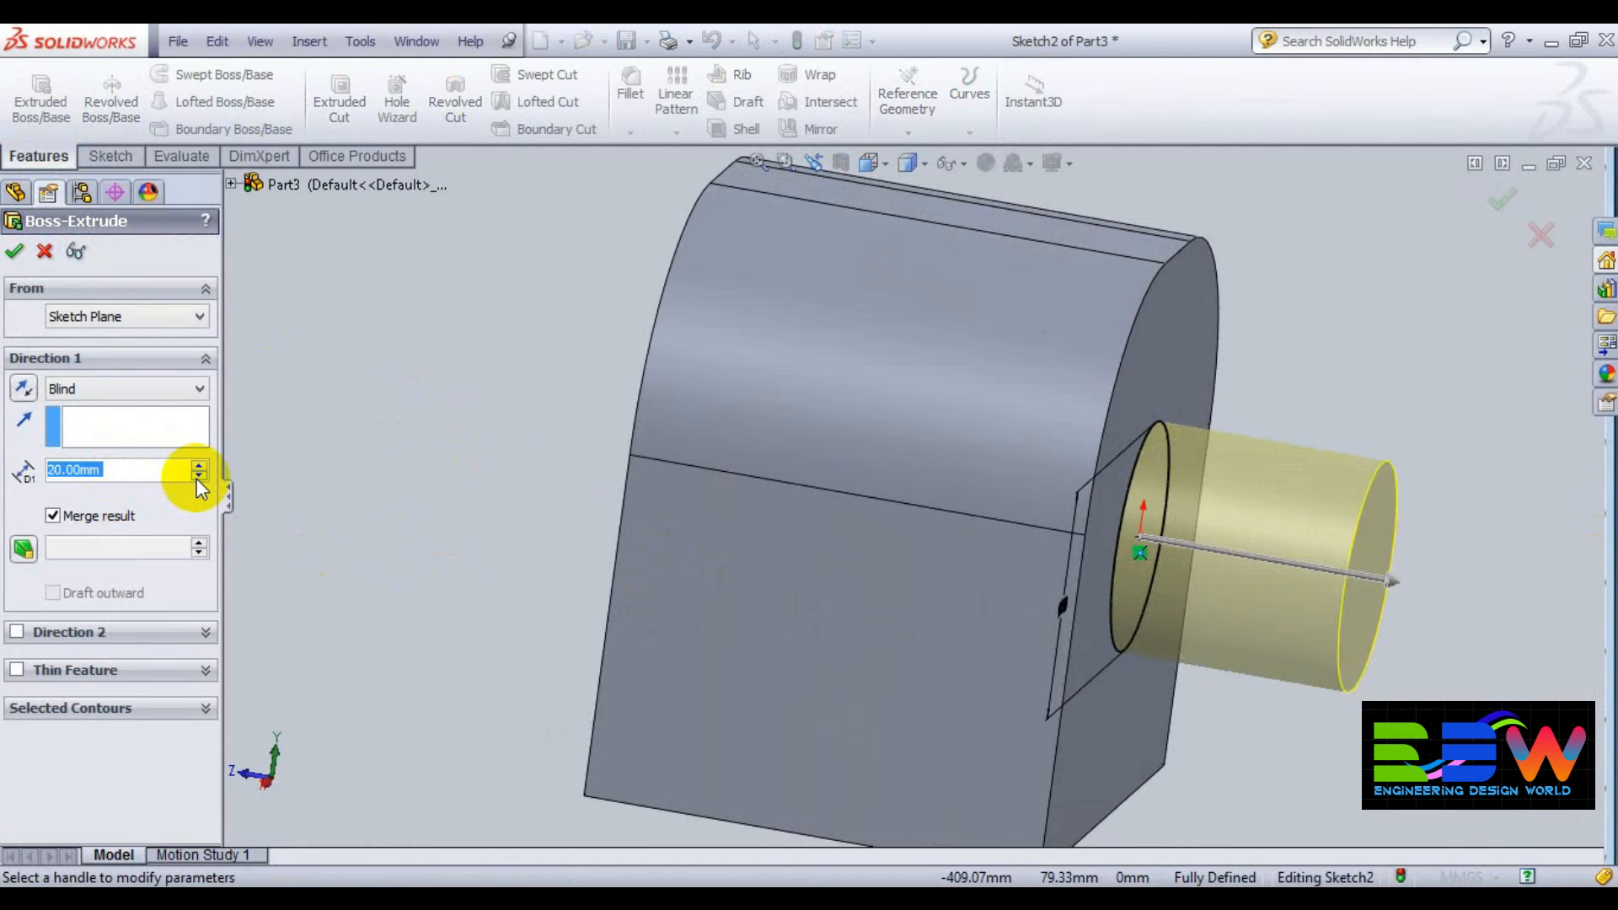
click(10, 251)
middle_drag(440, 444, 643, 401)
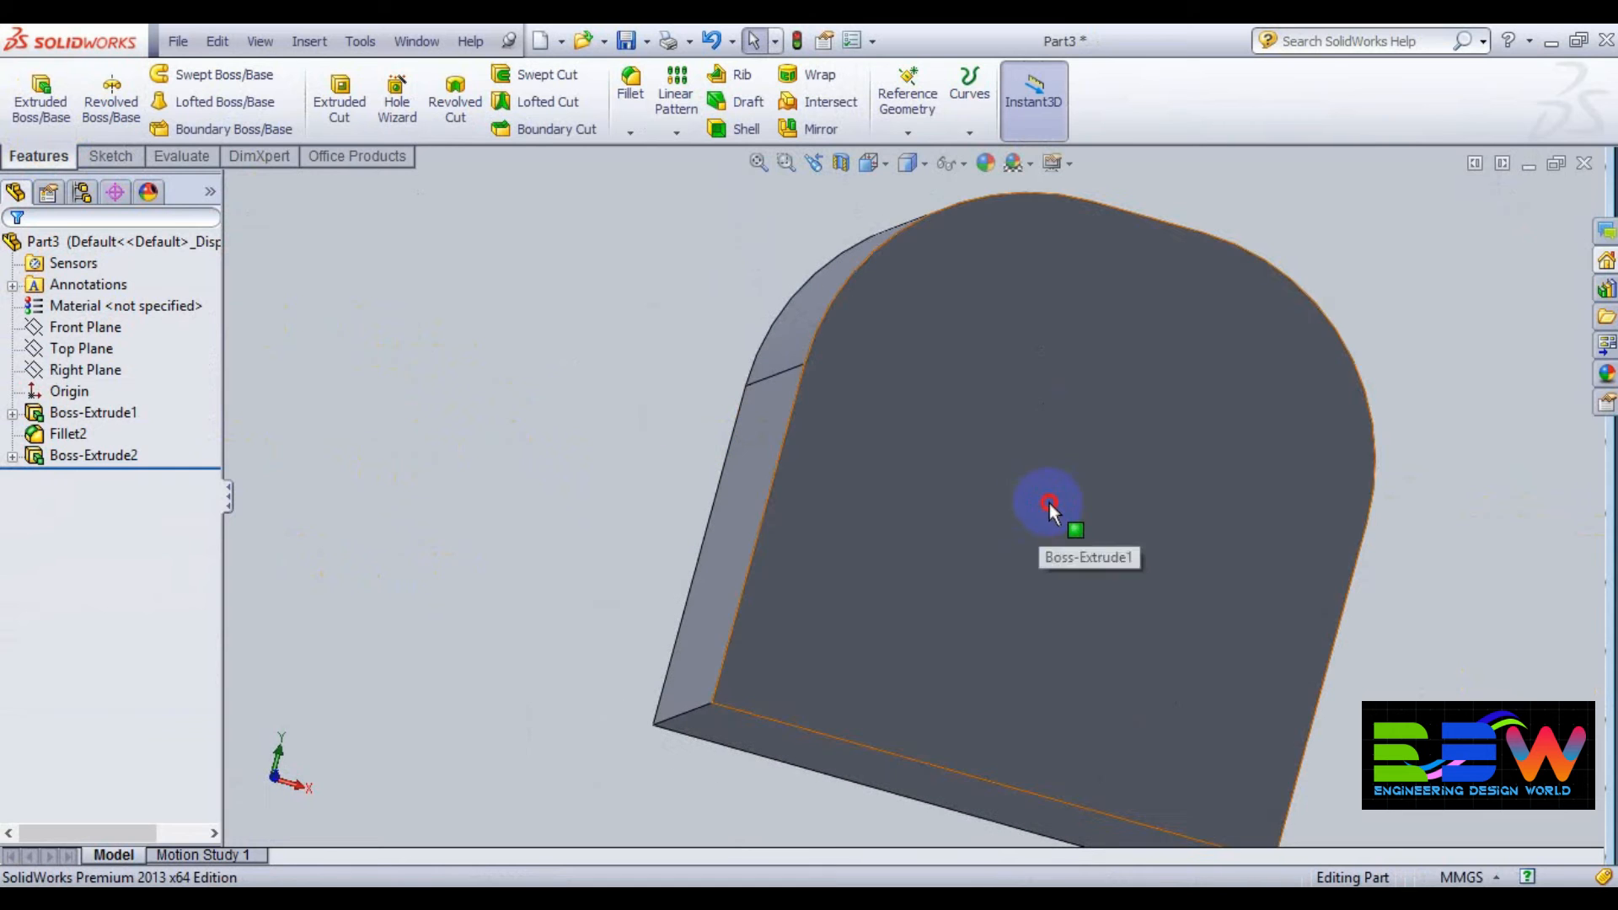
- Sketch a circle about 23.5 mm in diameter on the block's front face, centred on the origin
click(1045, 506)
click(1223, 429)
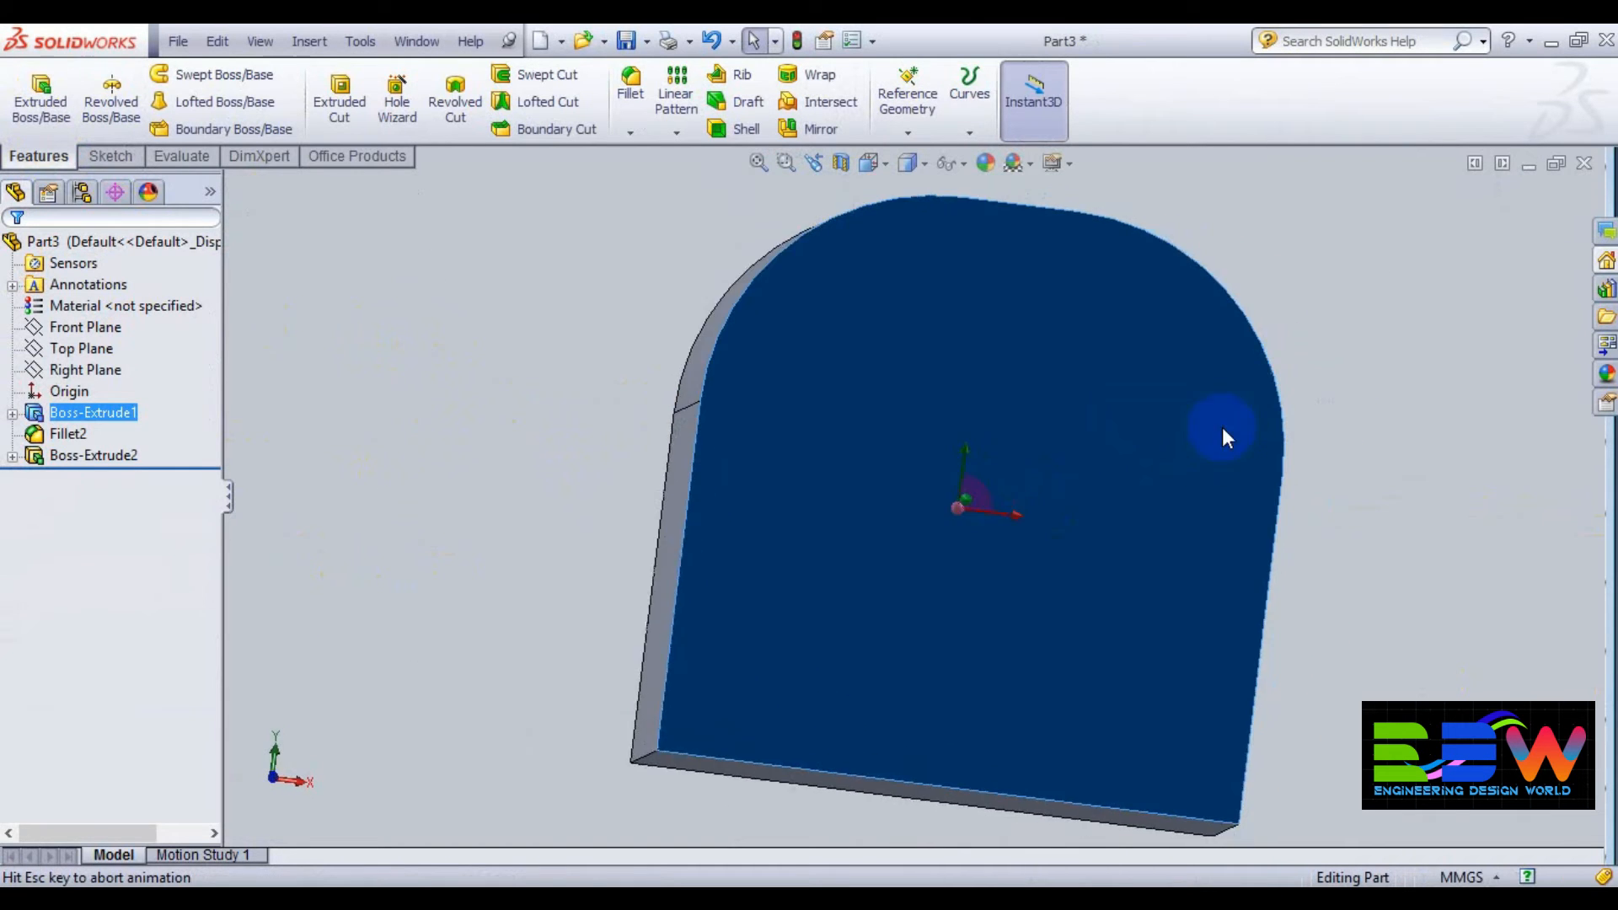
click(82, 162)
click(184, 74)
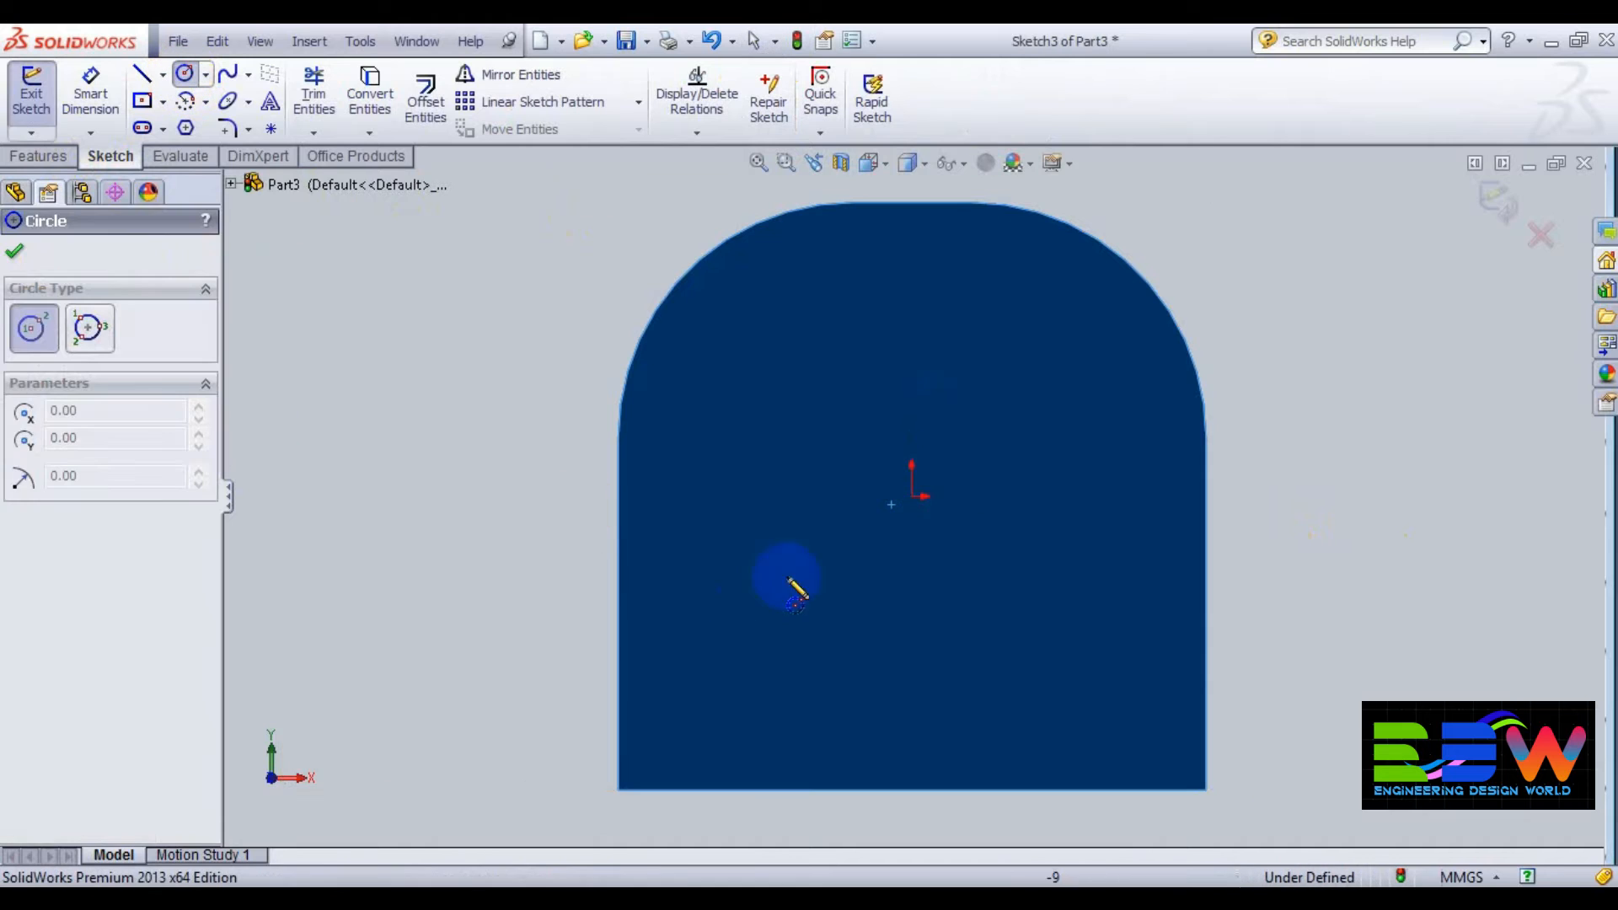
click(912, 496)
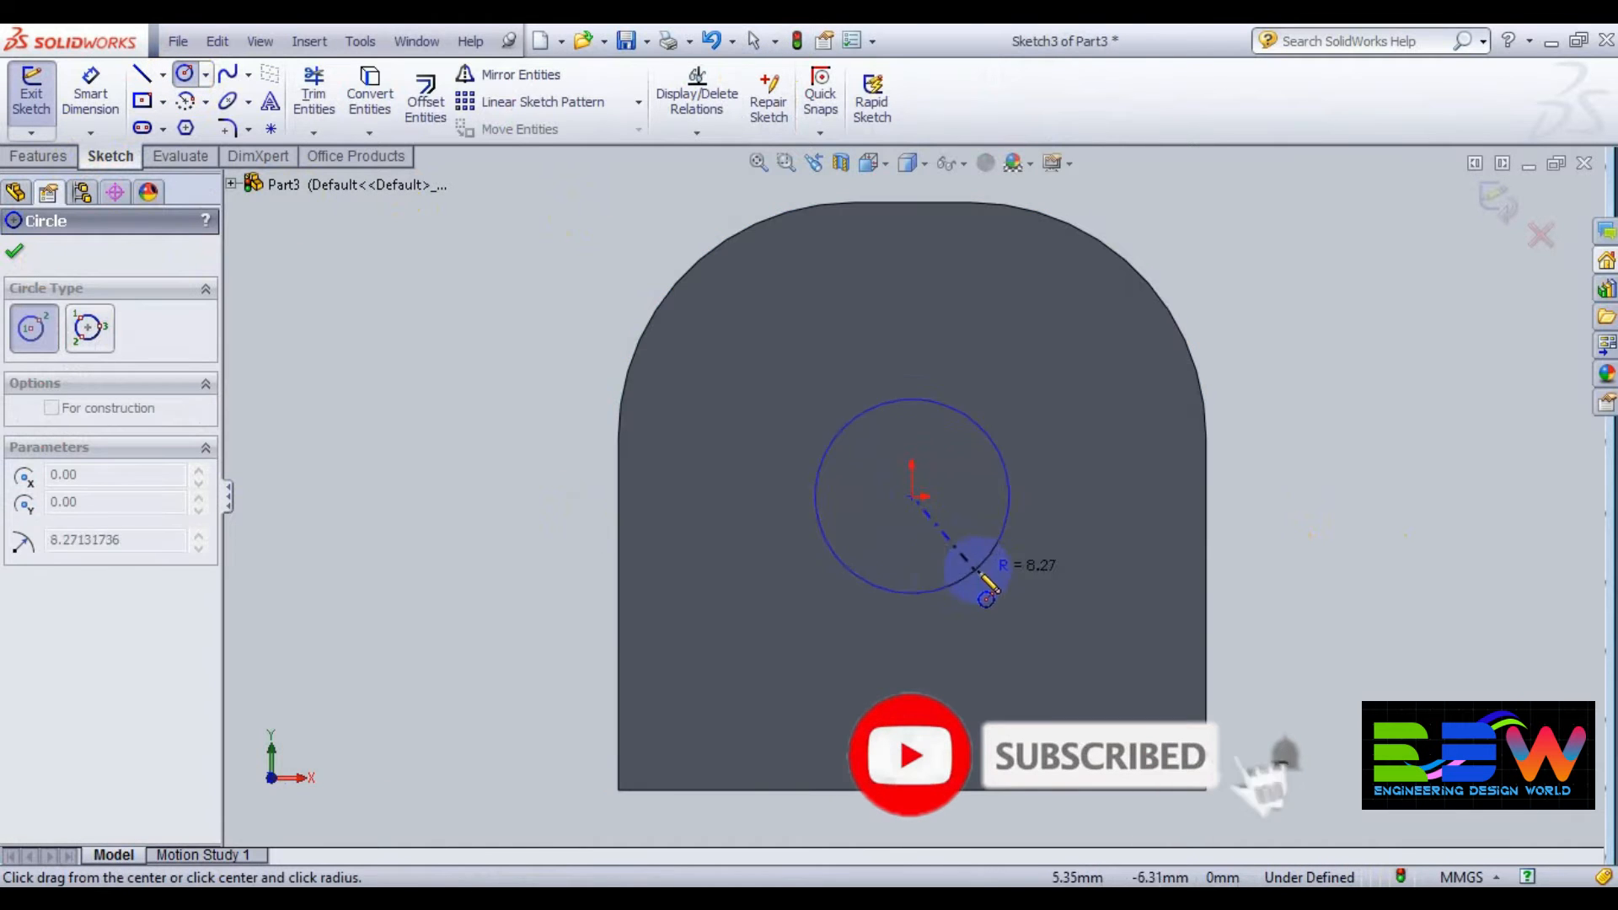
click(1022, 578)
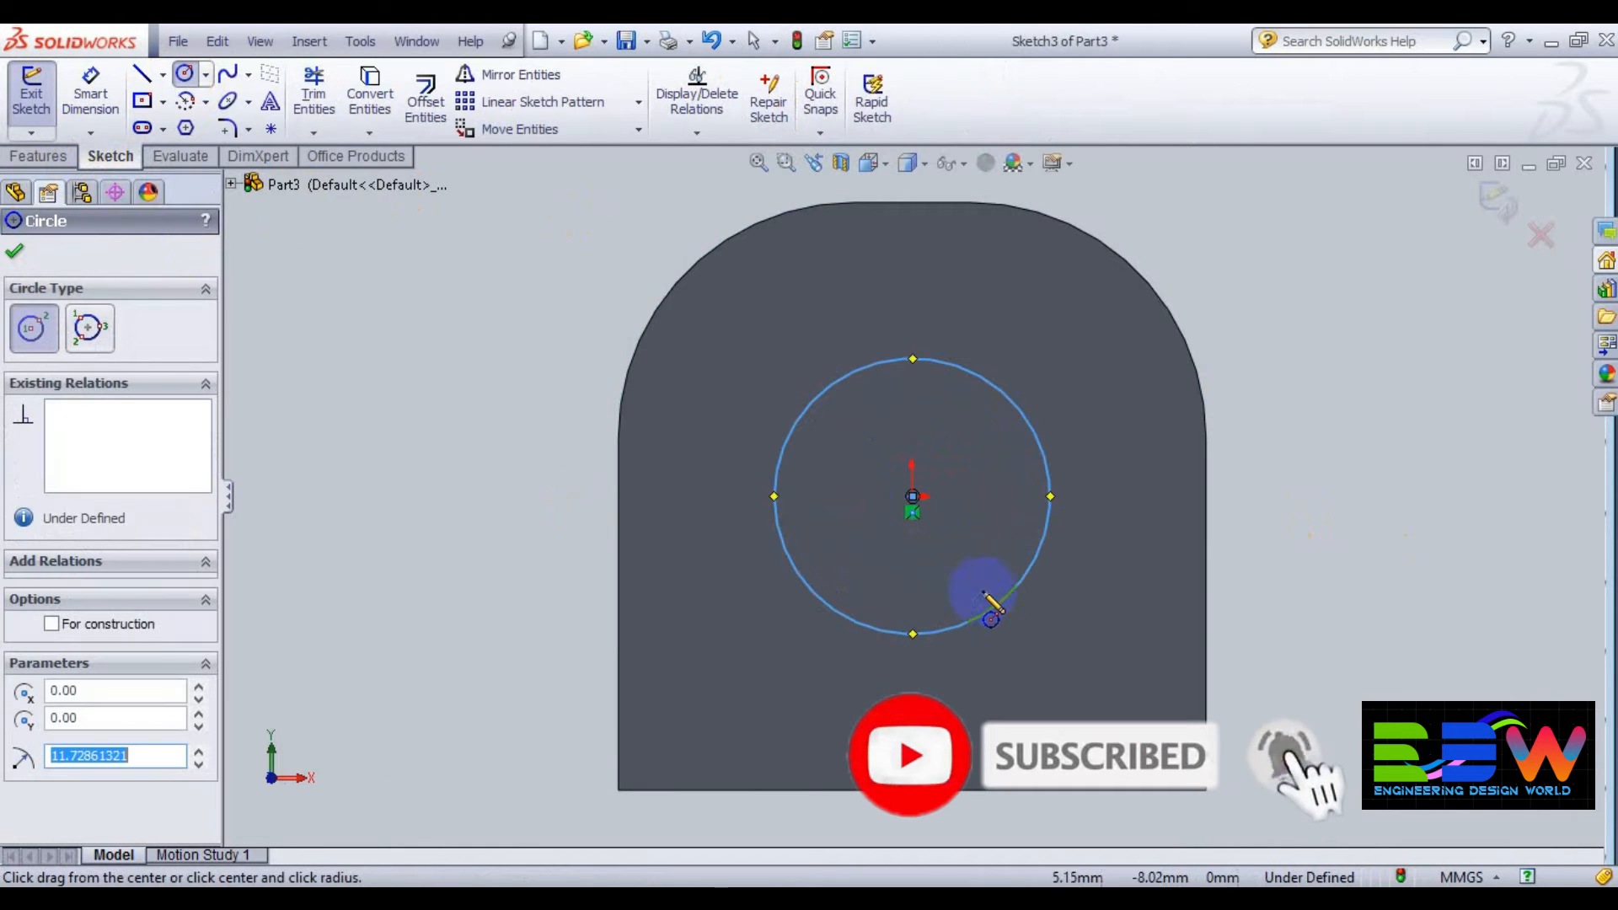
click(12, 251)
- Dimension the front-face circle's diameter to 20 mm
click(84, 97)
middle_drag(307, 478, 433, 506)
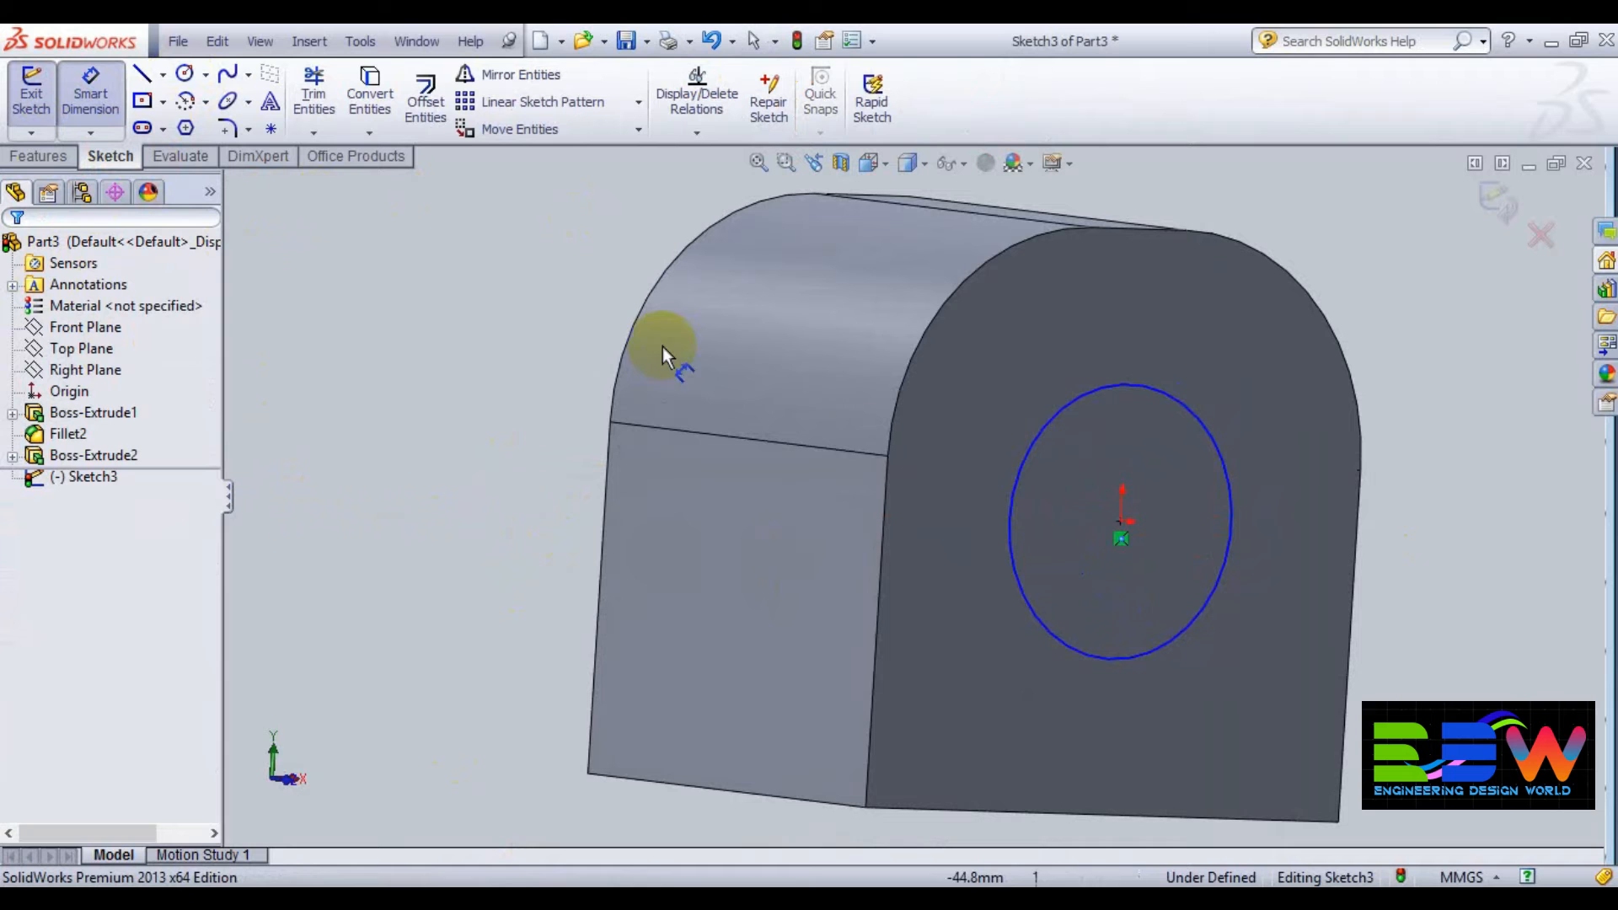
click(1010, 521)
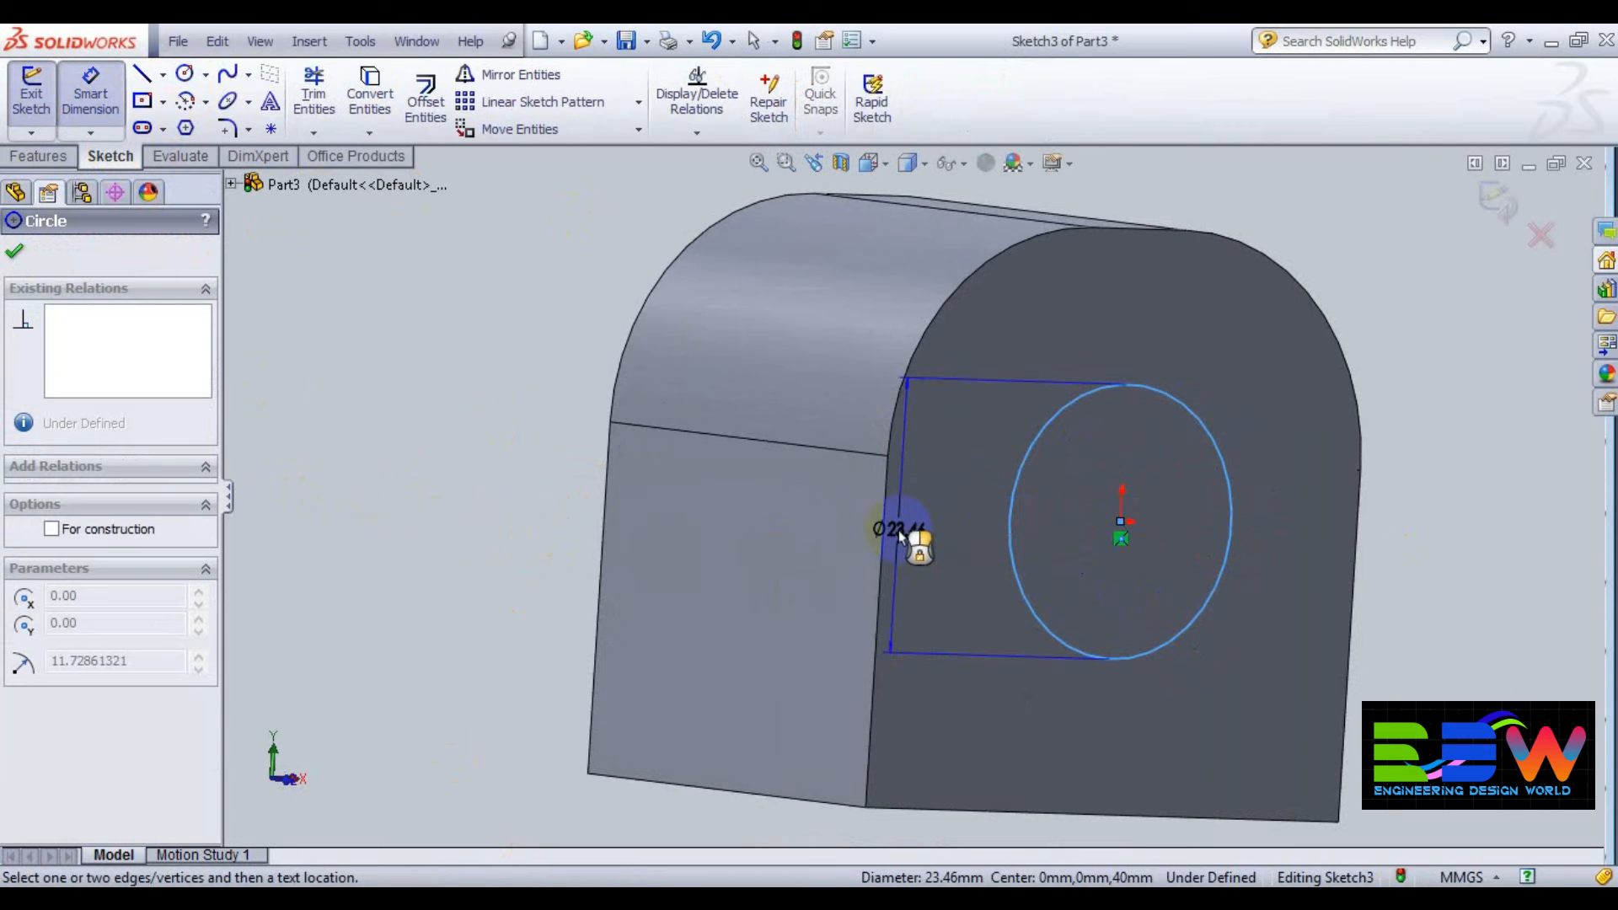
click(920, 536)
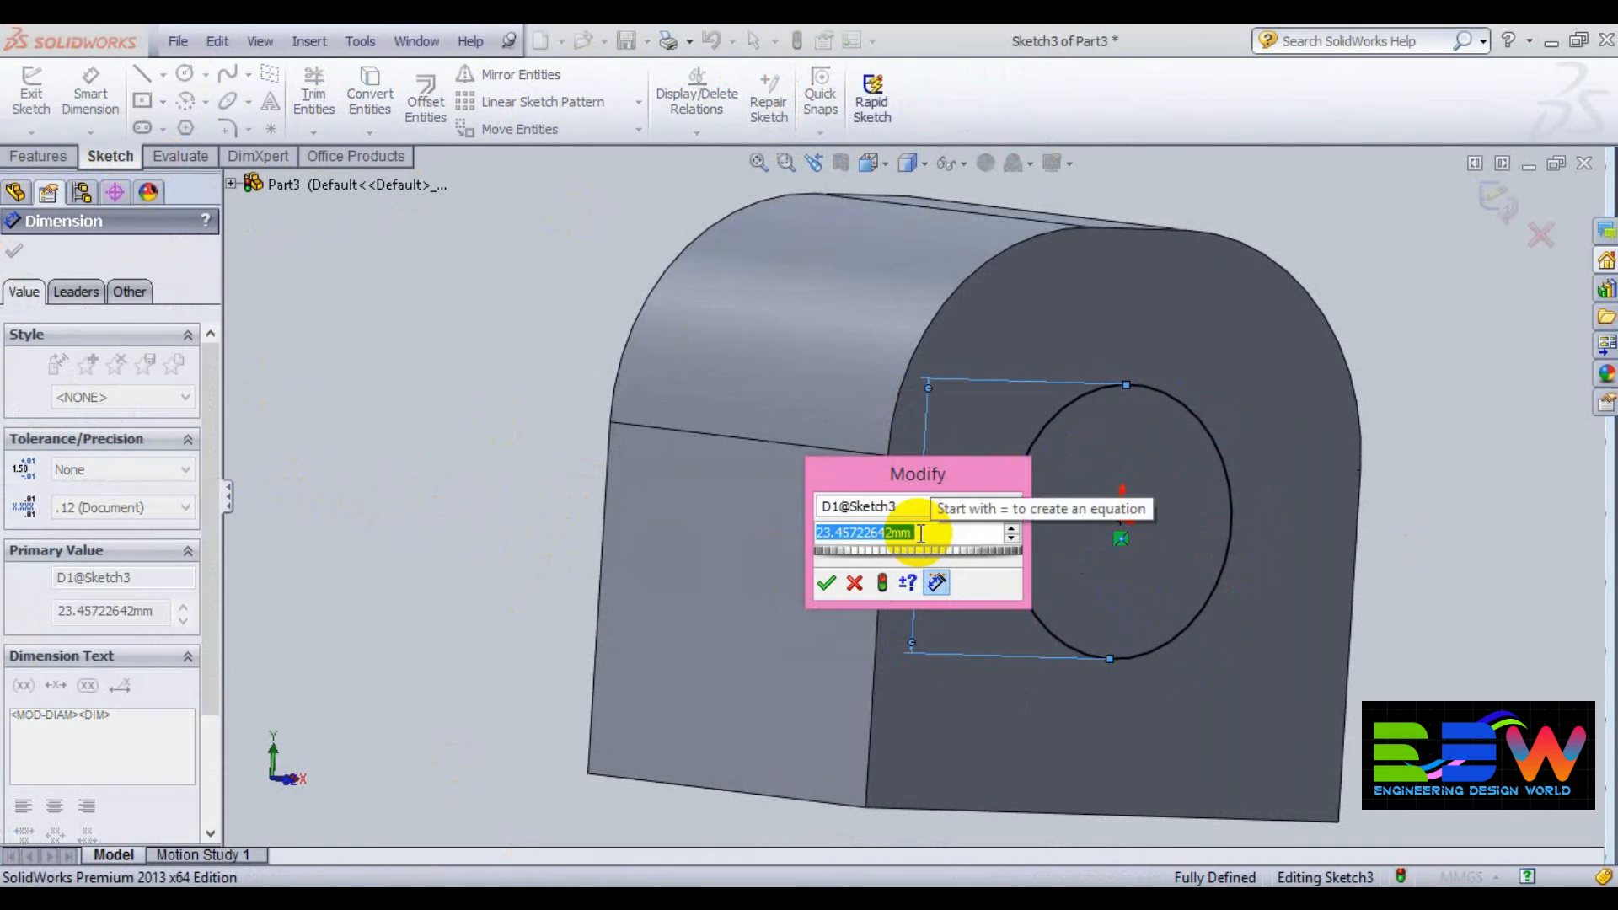
text(20)
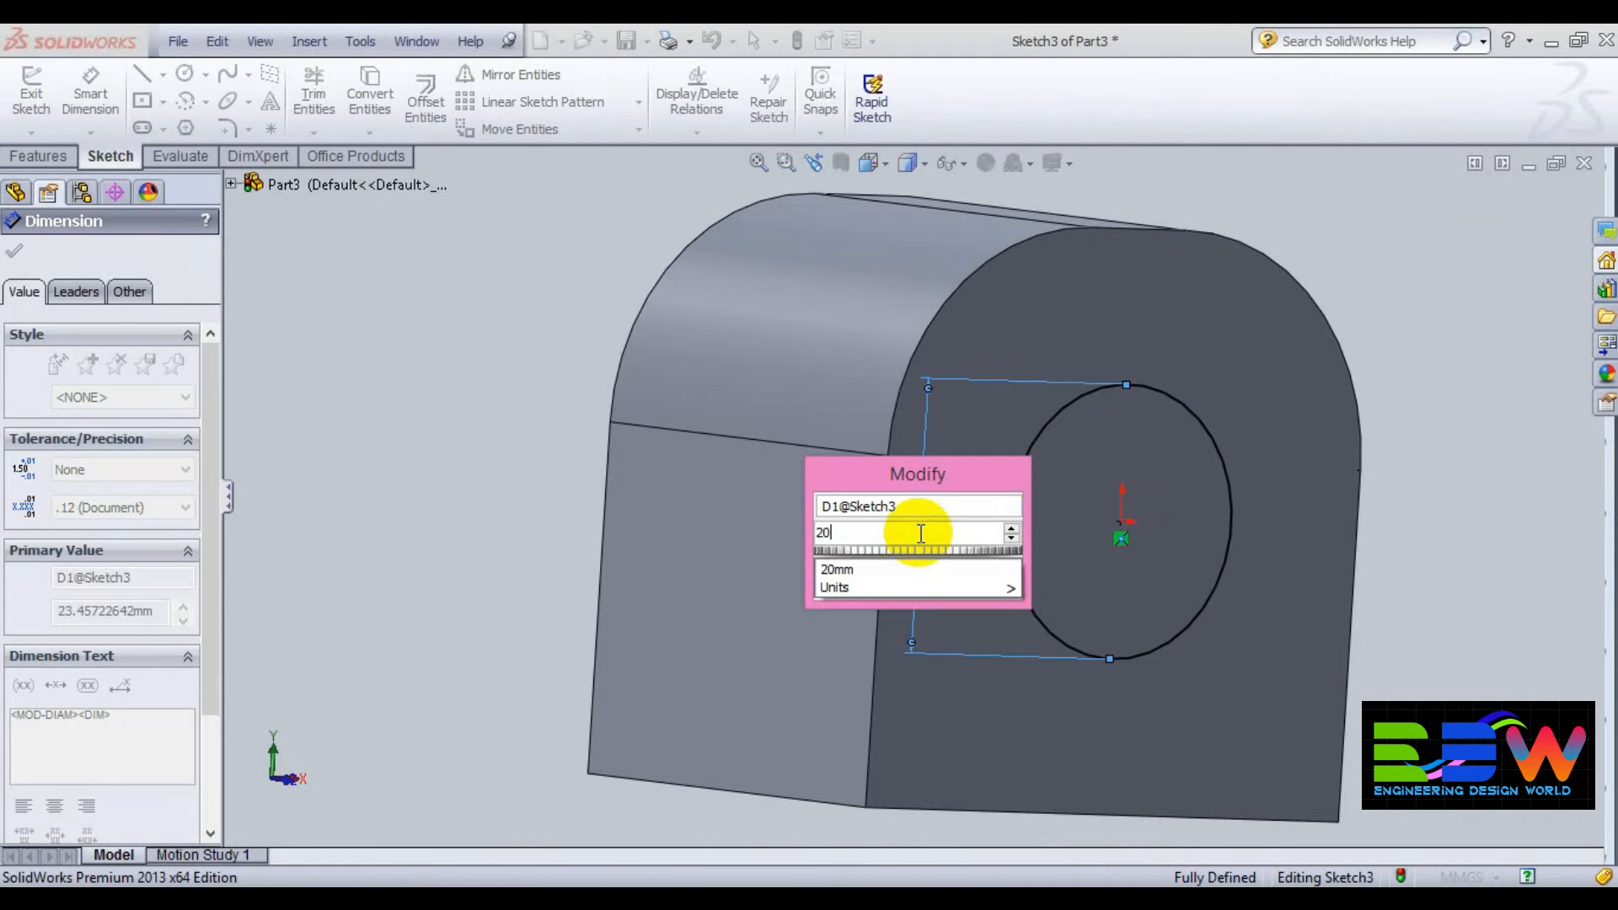
key(Return)
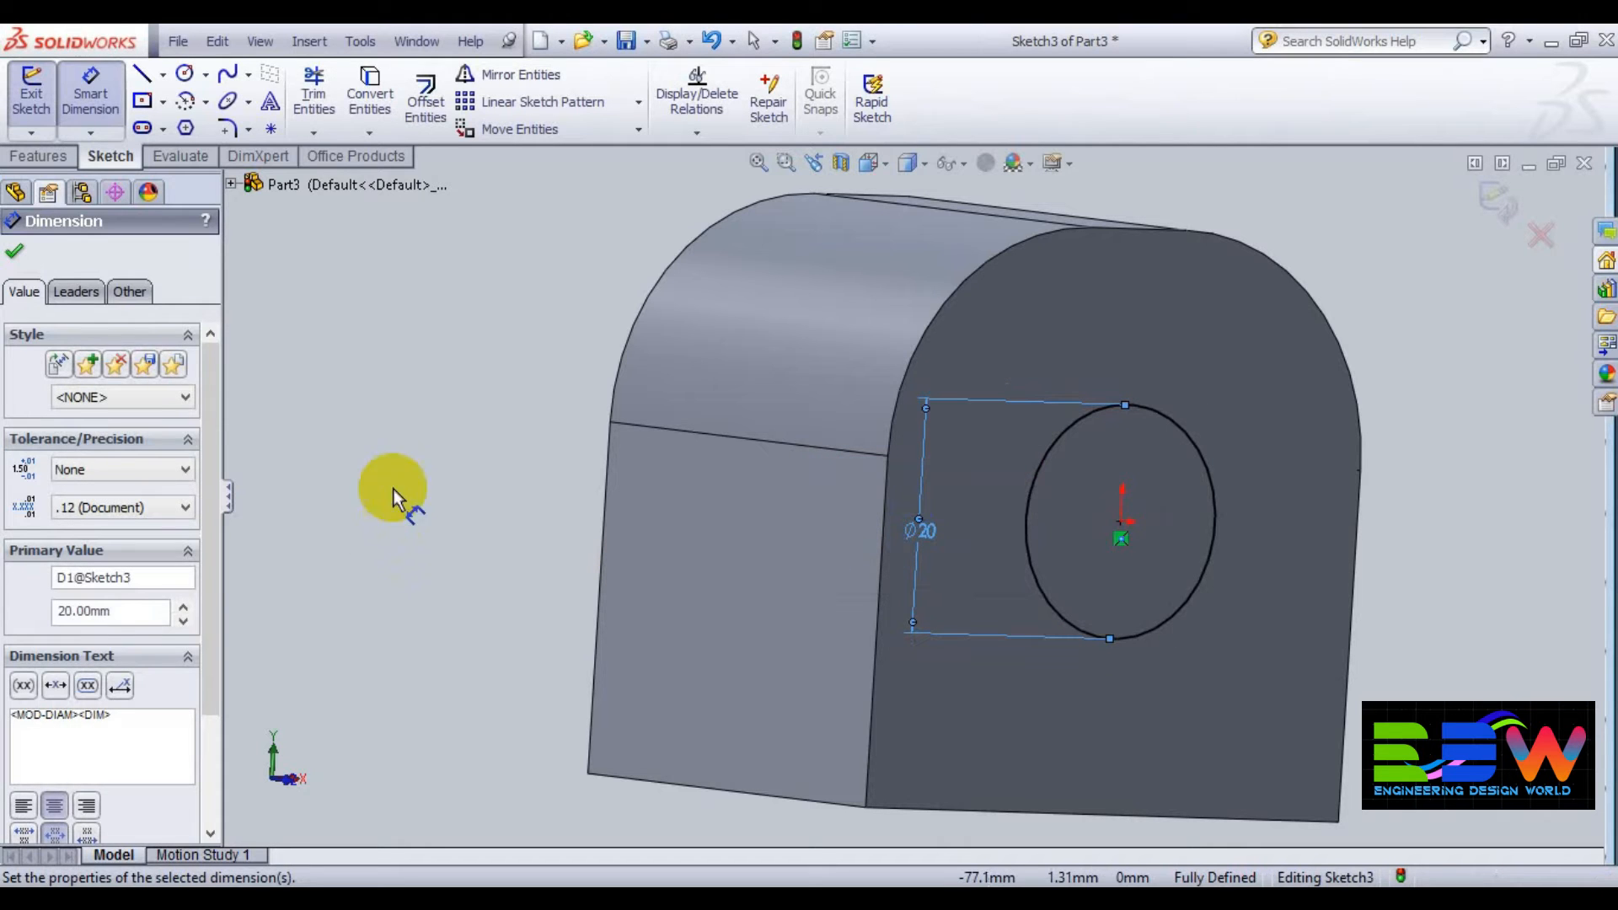
click(11, 255)
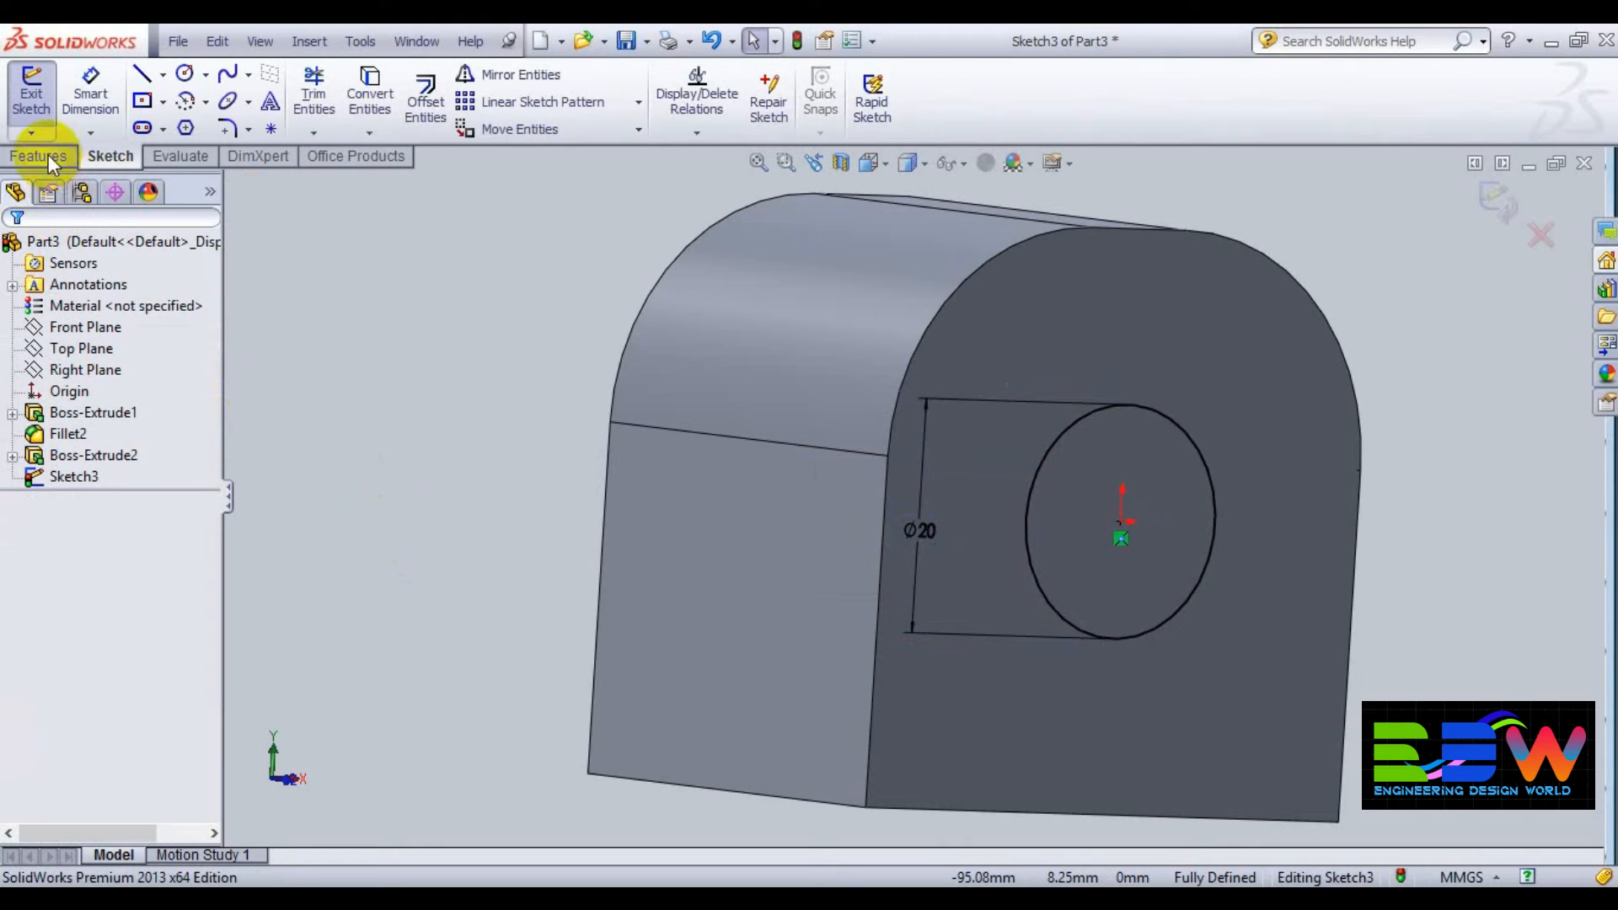
- Cut-extrude the 20 mm circle into the block as a blind hole 20 mm deep
click(48, 155)
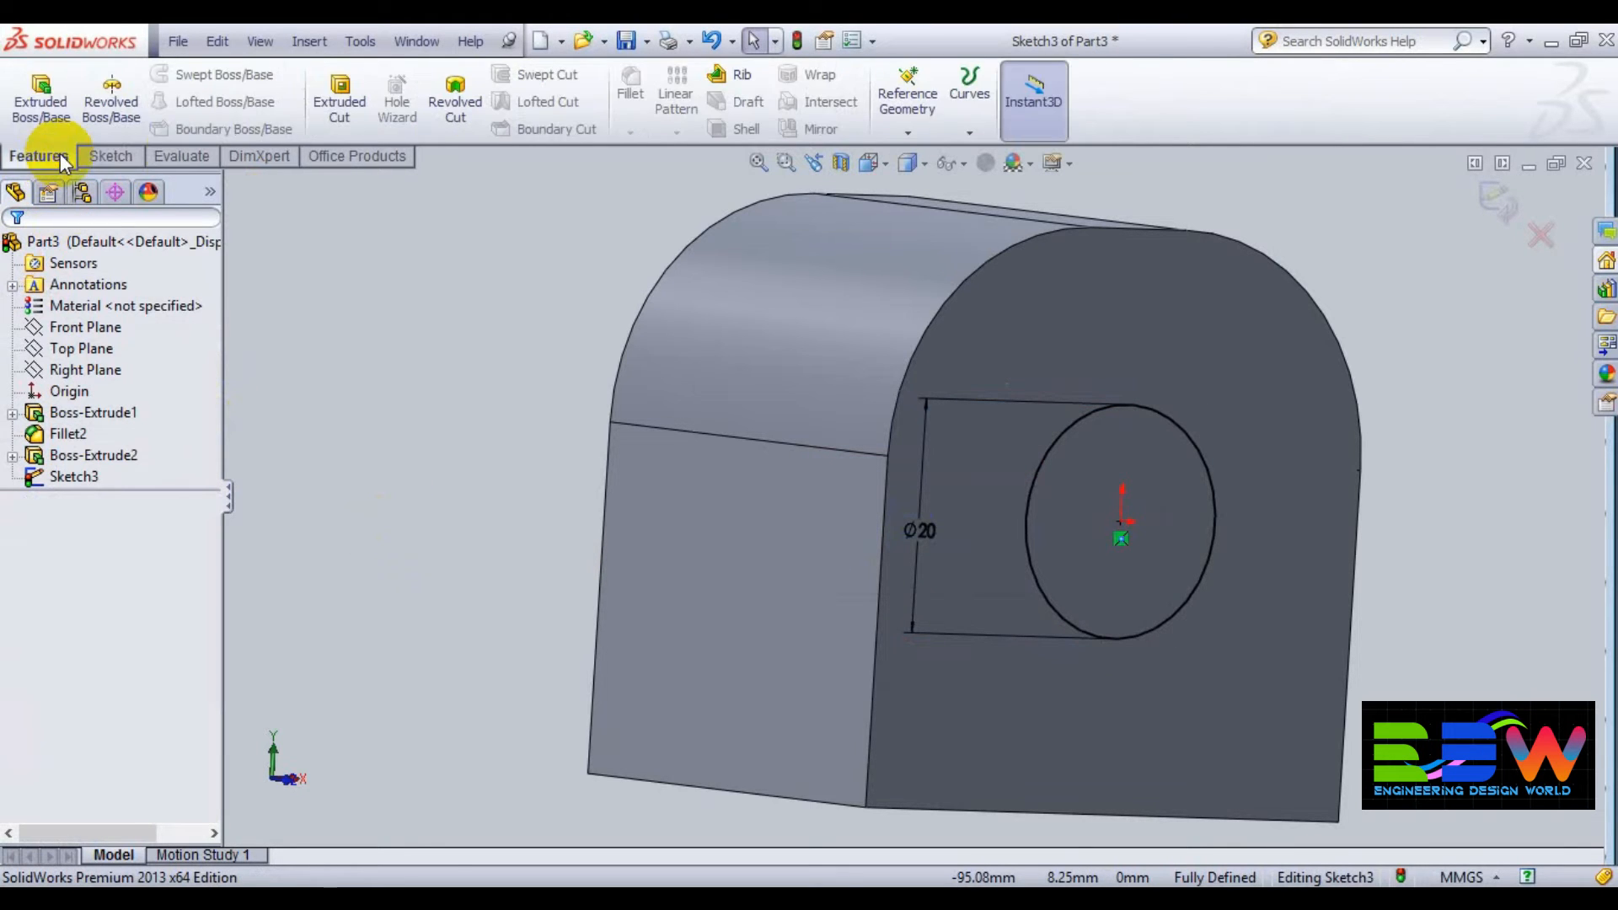
click(329, 122)
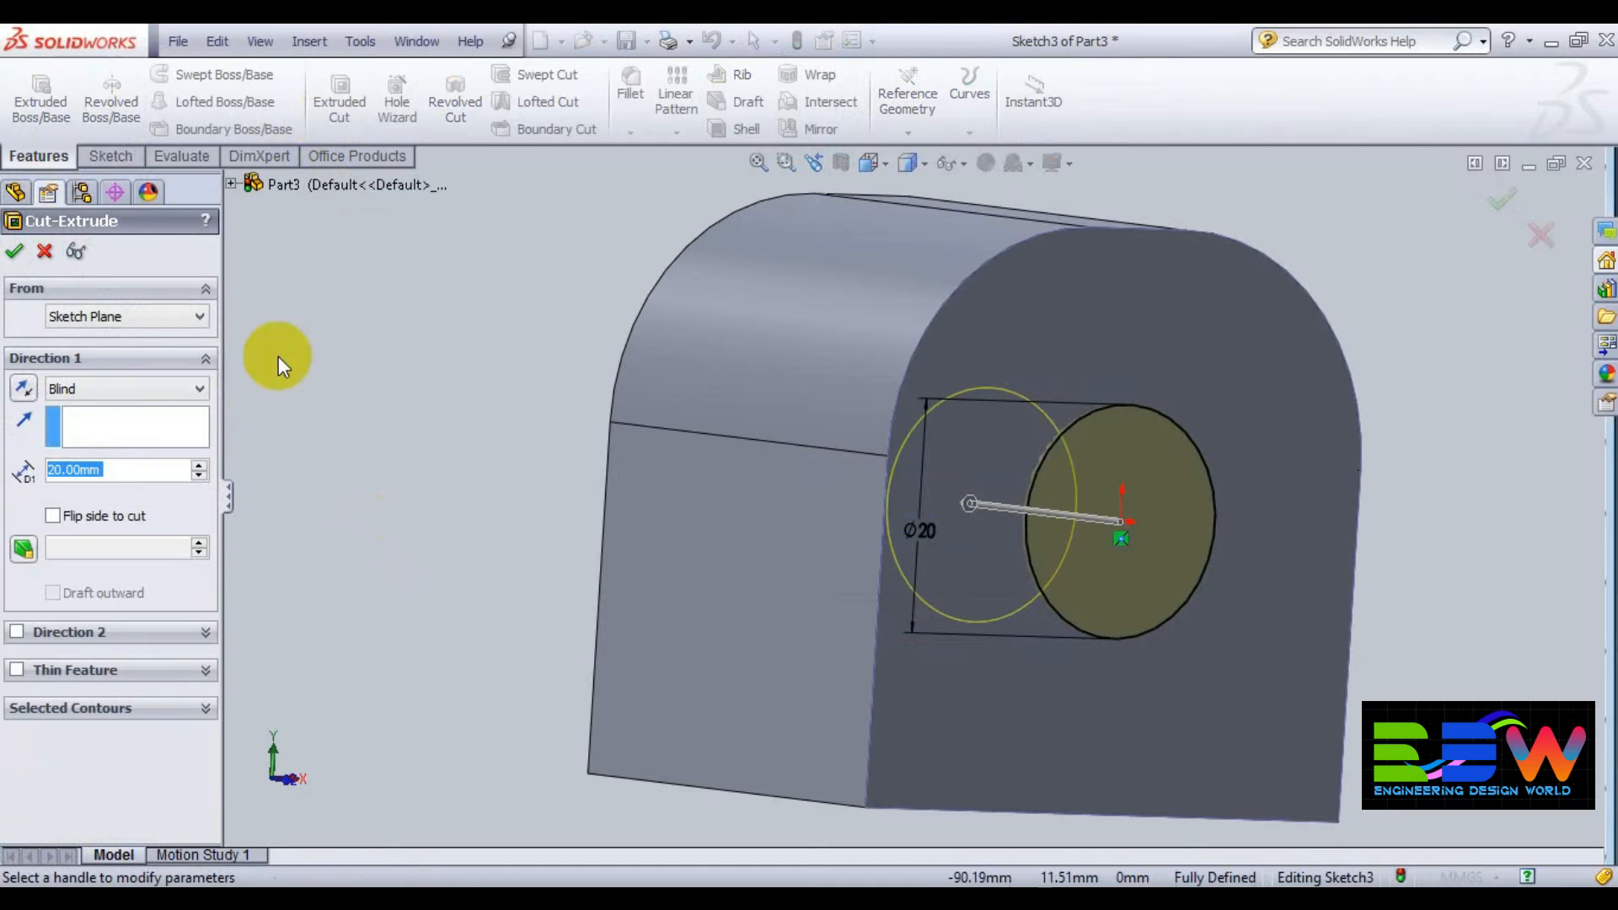
click(11, 256)
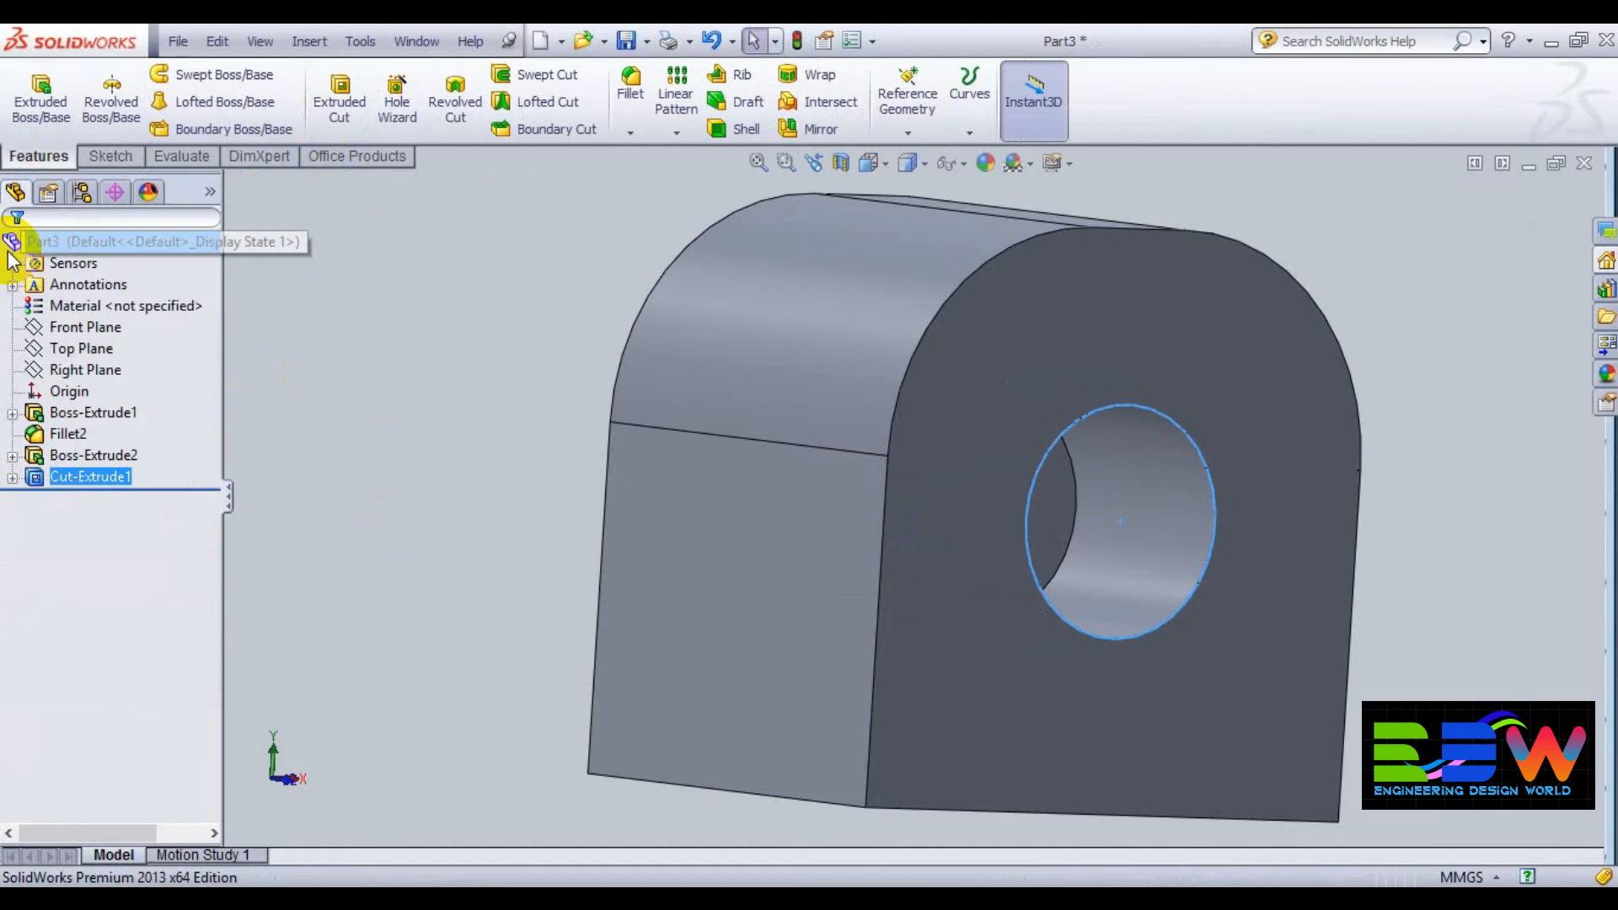
middle_drag(458, 468, 614, 488)
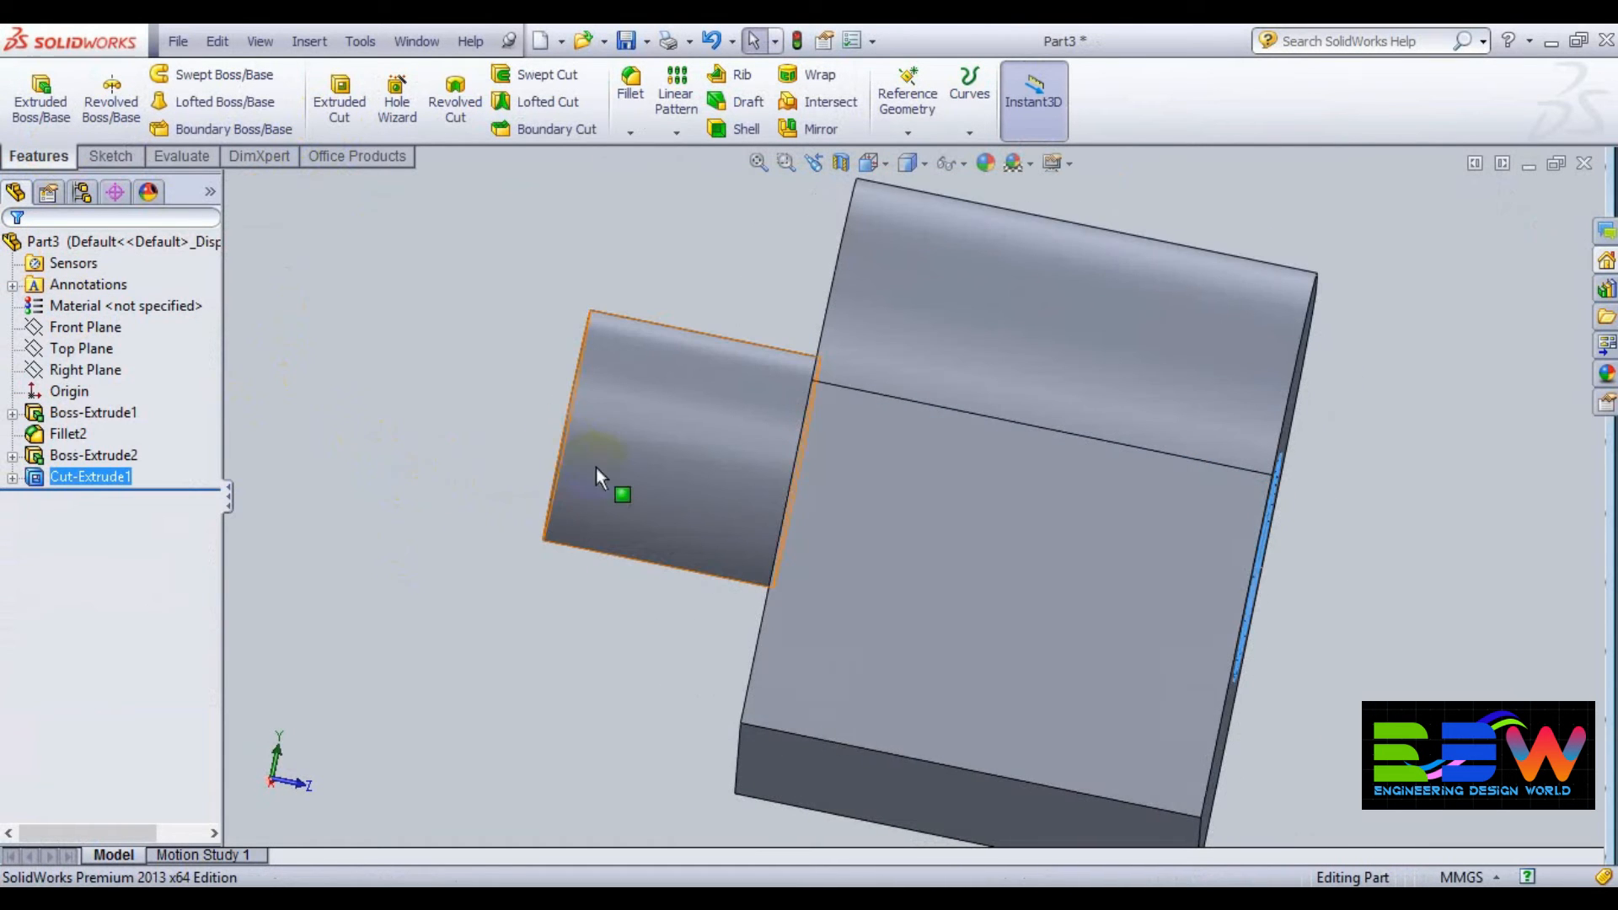
mouse_move(1238, 548)
middle_down()
mouse_move(1444, 559)
mouse_move(1401, 621)
mouse_move(1231, 569)
middle_up()
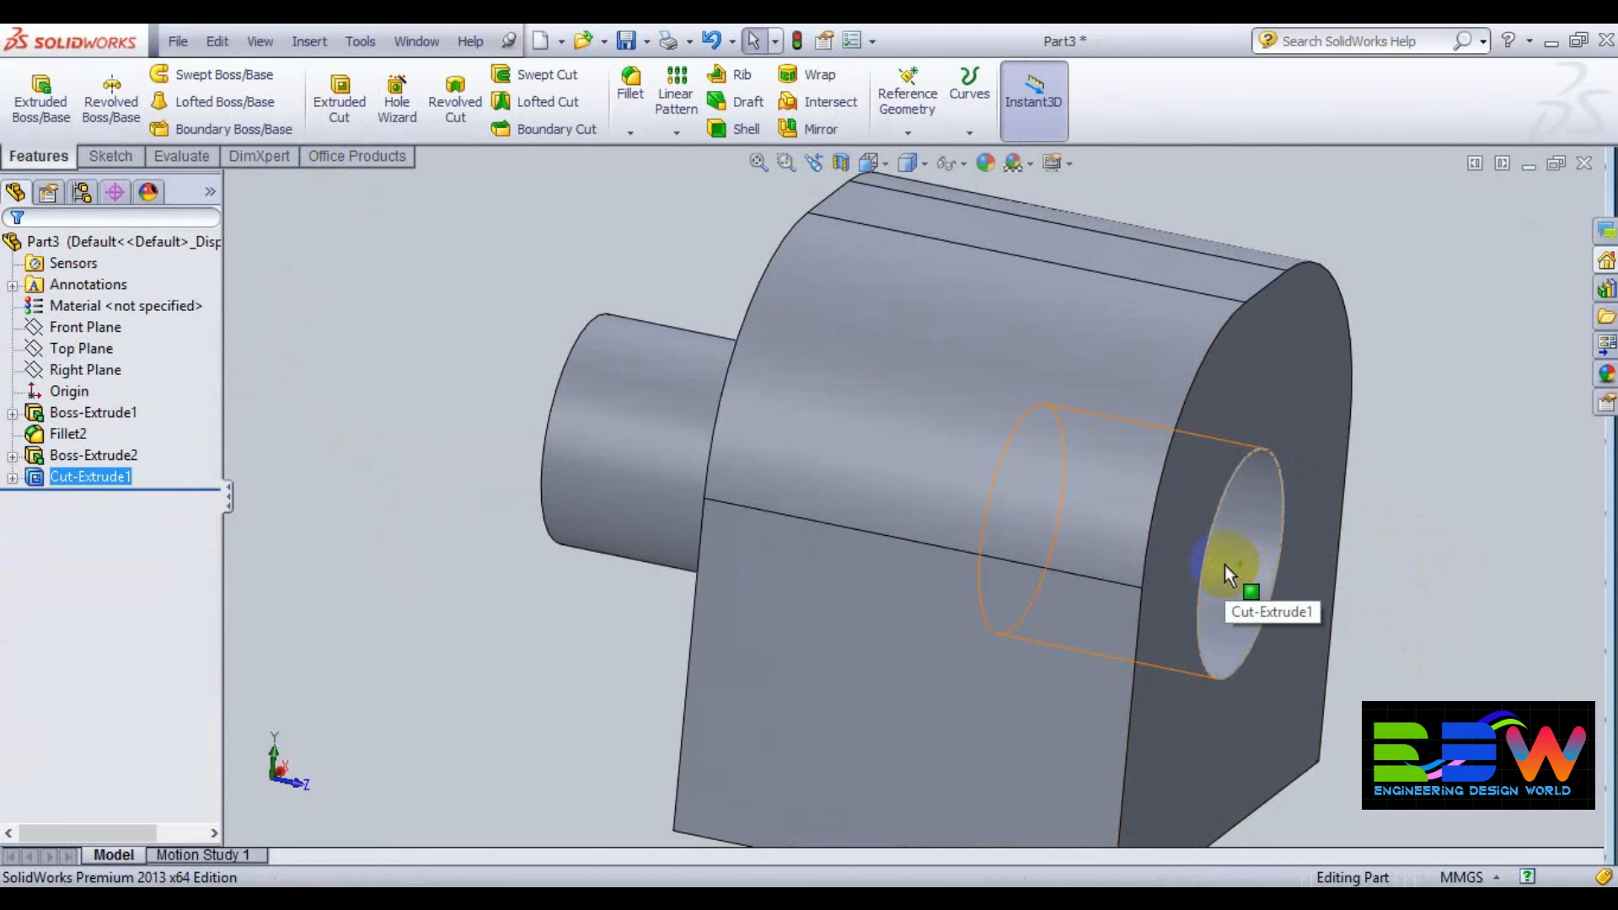
scroll(1225, 565, up, 1)
middle_drag(1226, 565, 1095, 646)
scroll(1271, 578, up, 2)
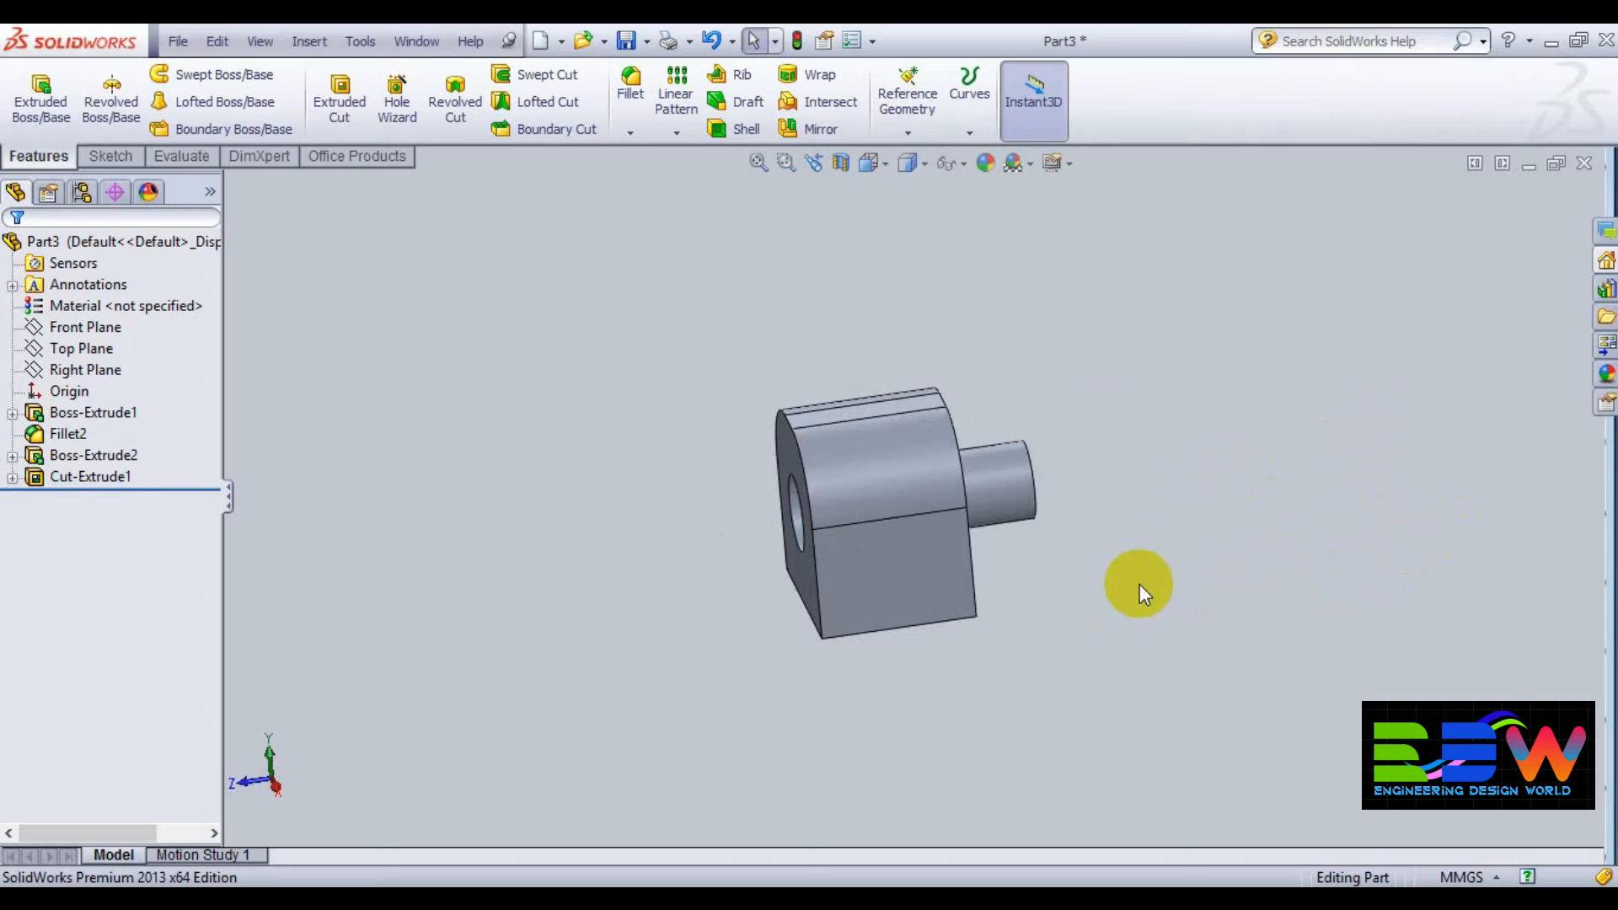
- Start editing the whole part's appearance and expand the Metal category of the appearance library
click(983, 163)
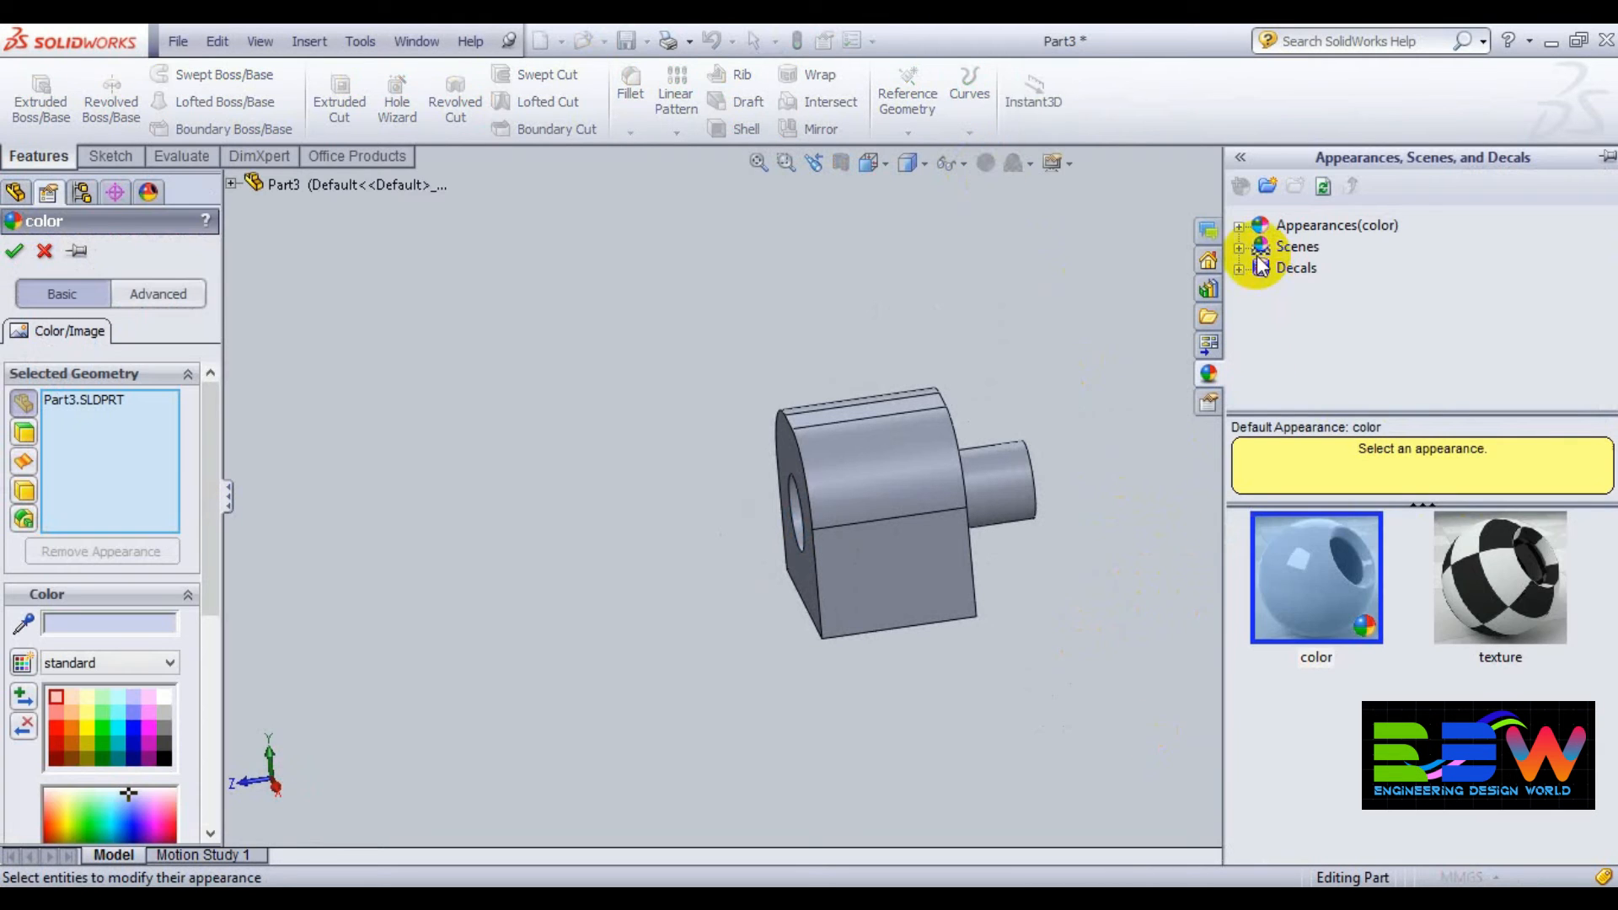
double_click(1249, 226)
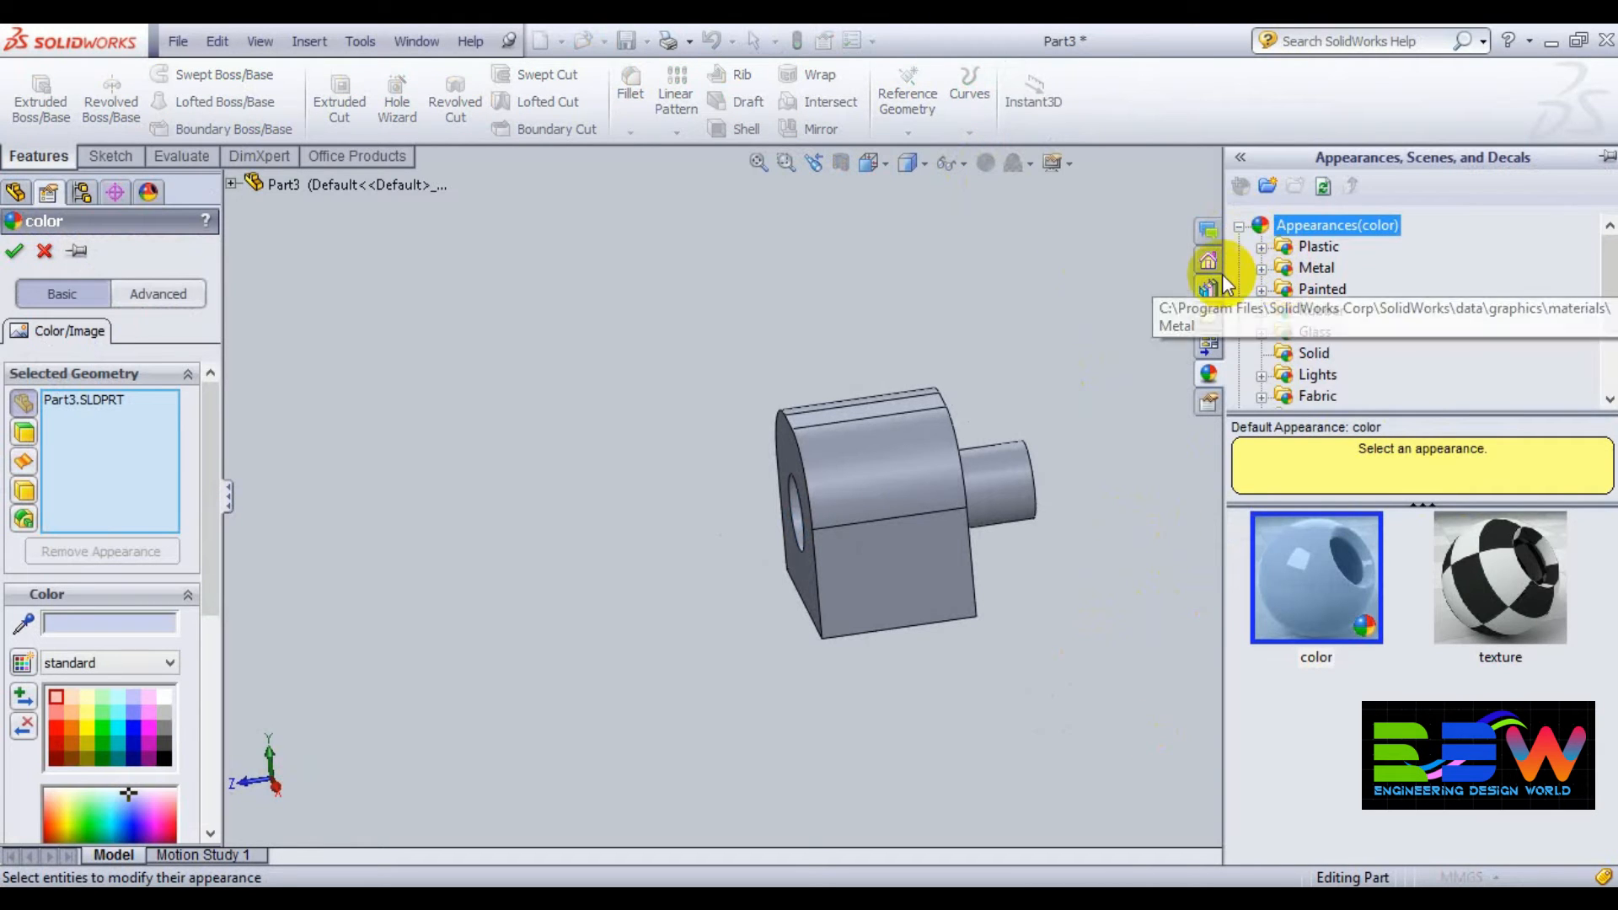
click(1262, 269)
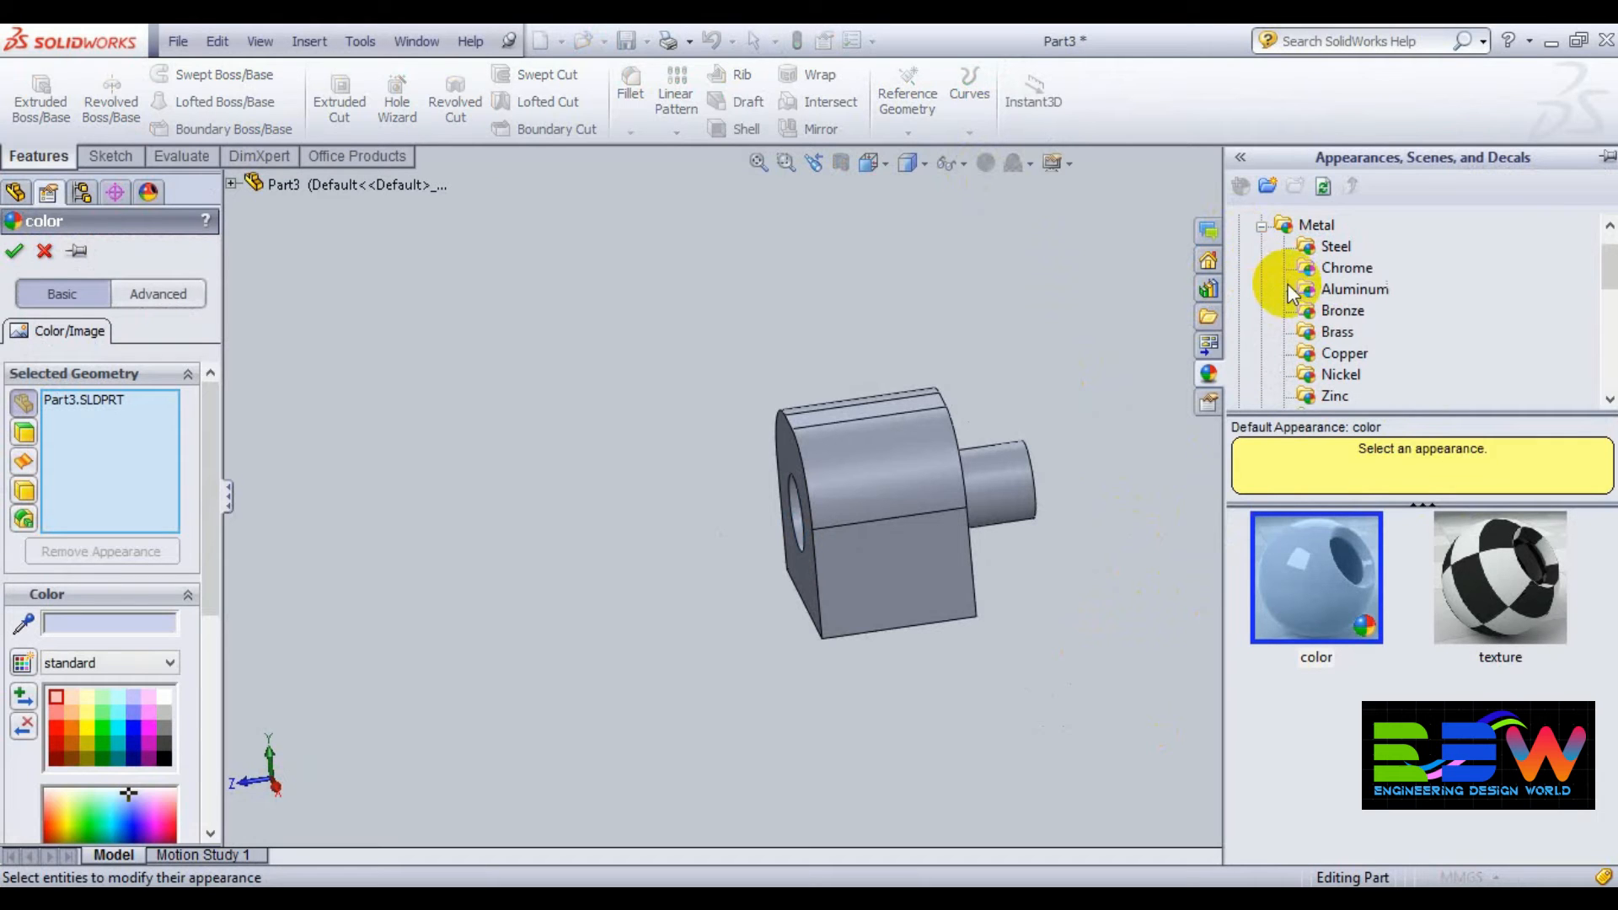
- Try the stainless steel knurled and stainless steel treadplate appearances on the part
click(1305, 249)
scroll(1394, 542, down, 3)
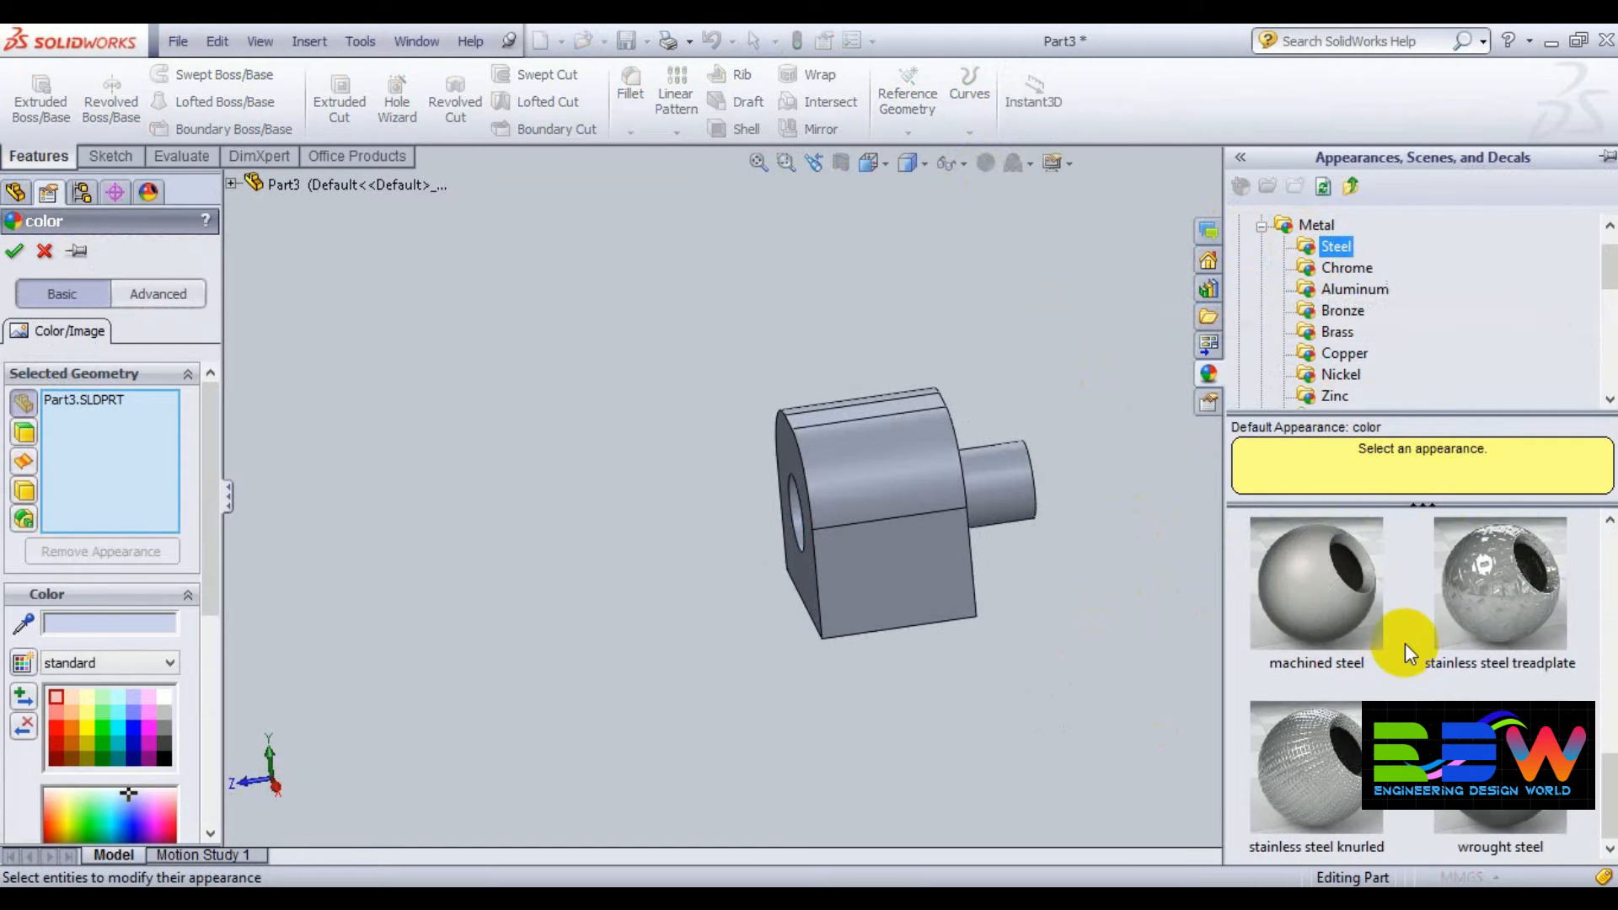
click(1335, 753)
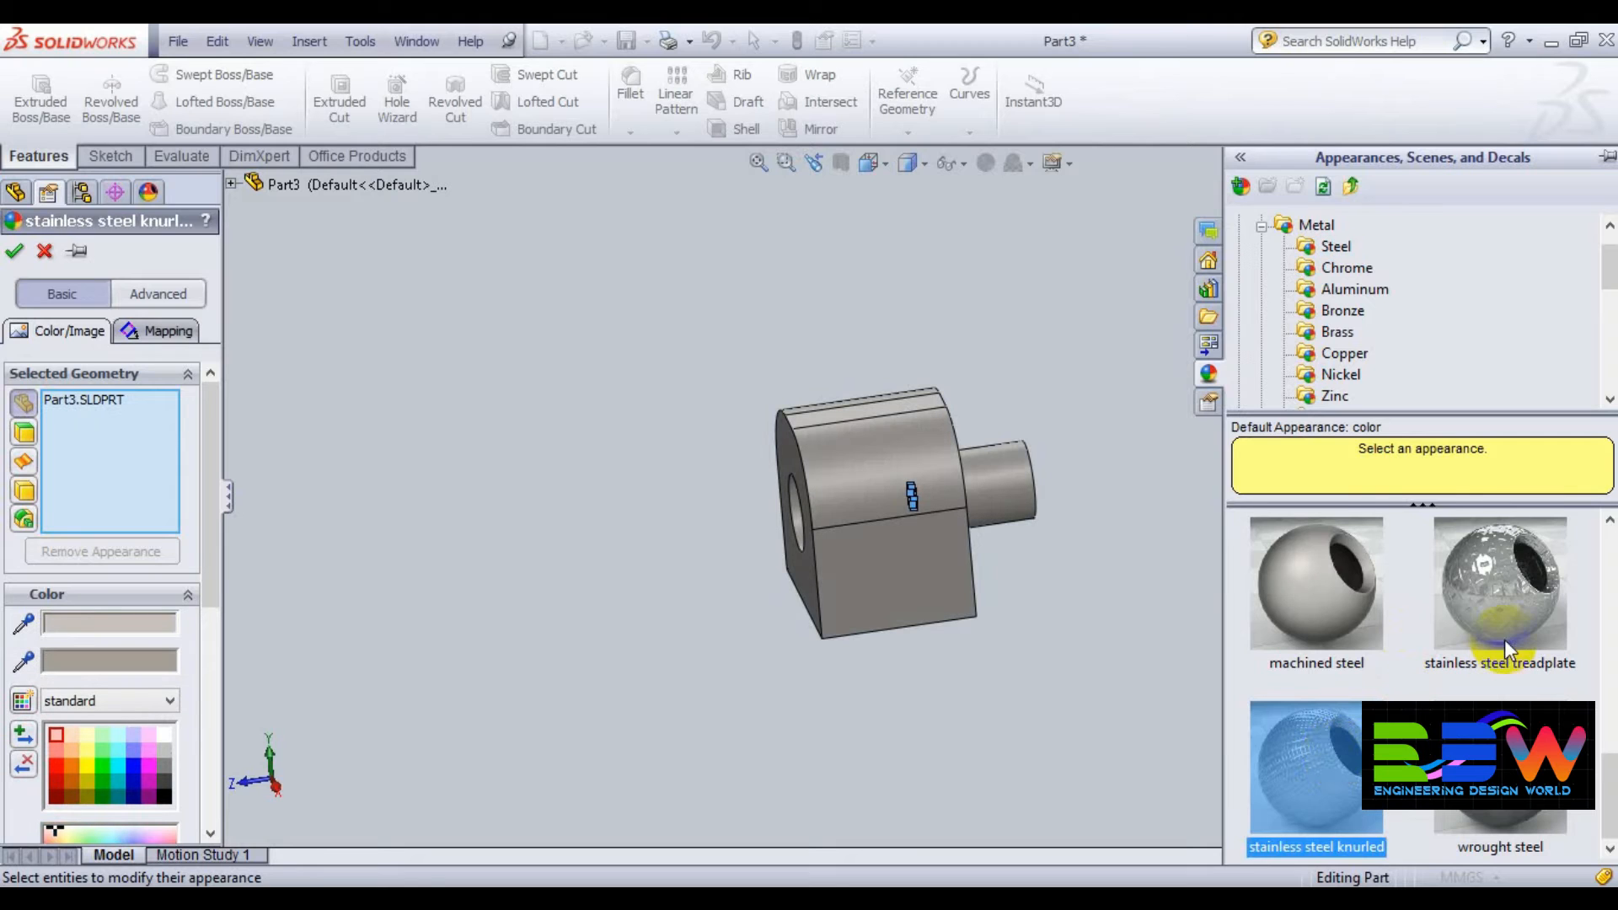
click(1508, 600)
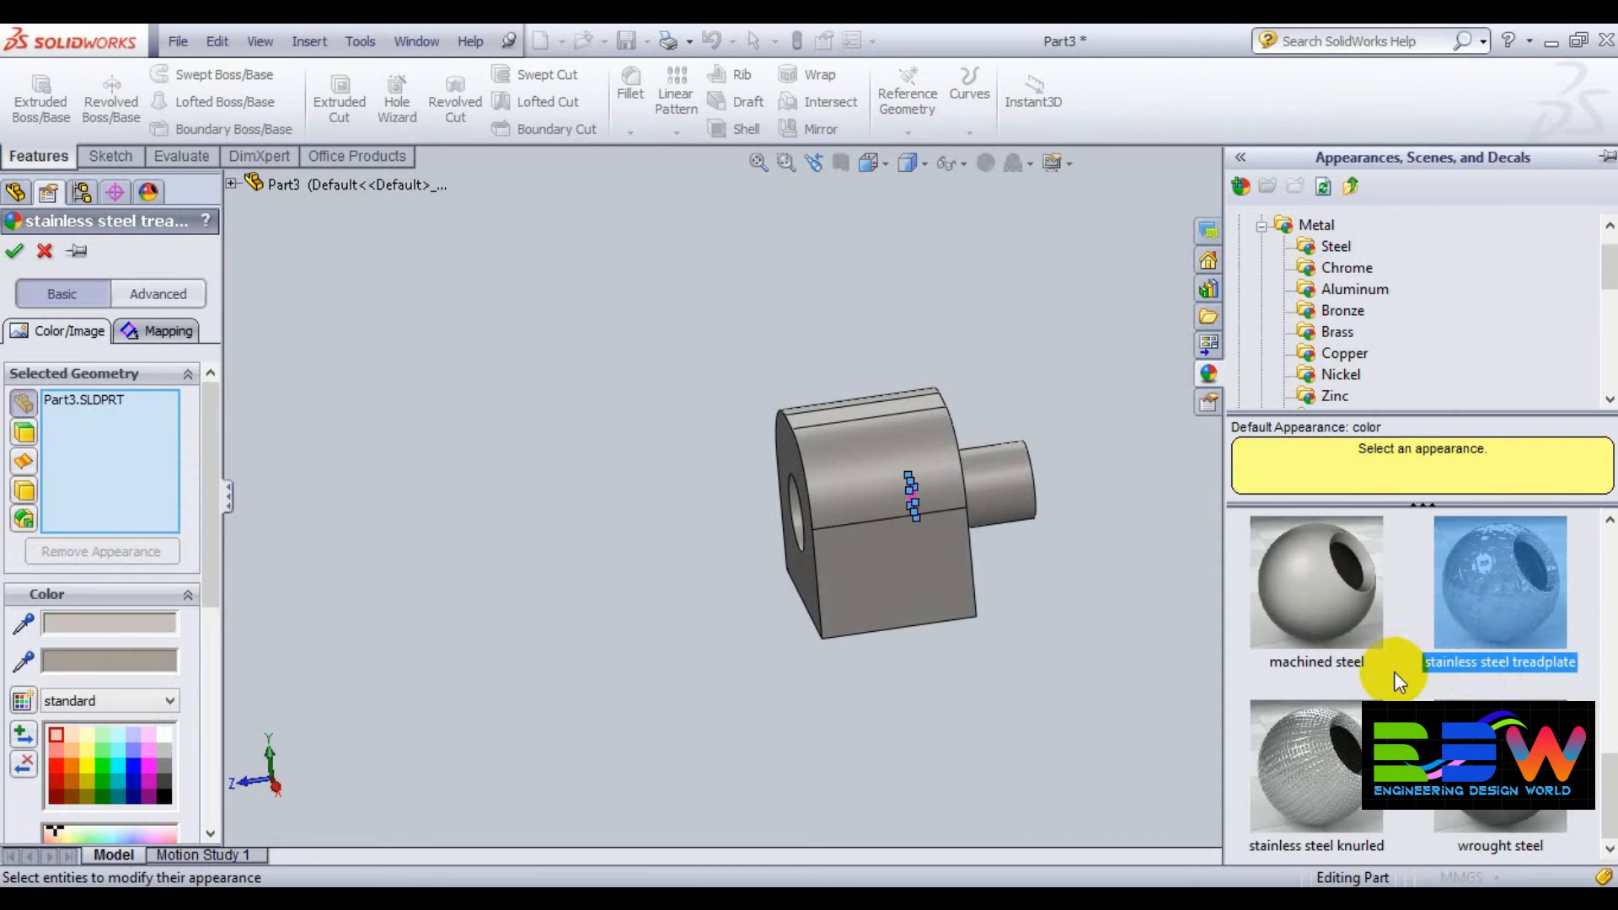
- Browse the aluminum, bronze, copper, magnesium and titanium appearances in the metal library
click(1309, 295)
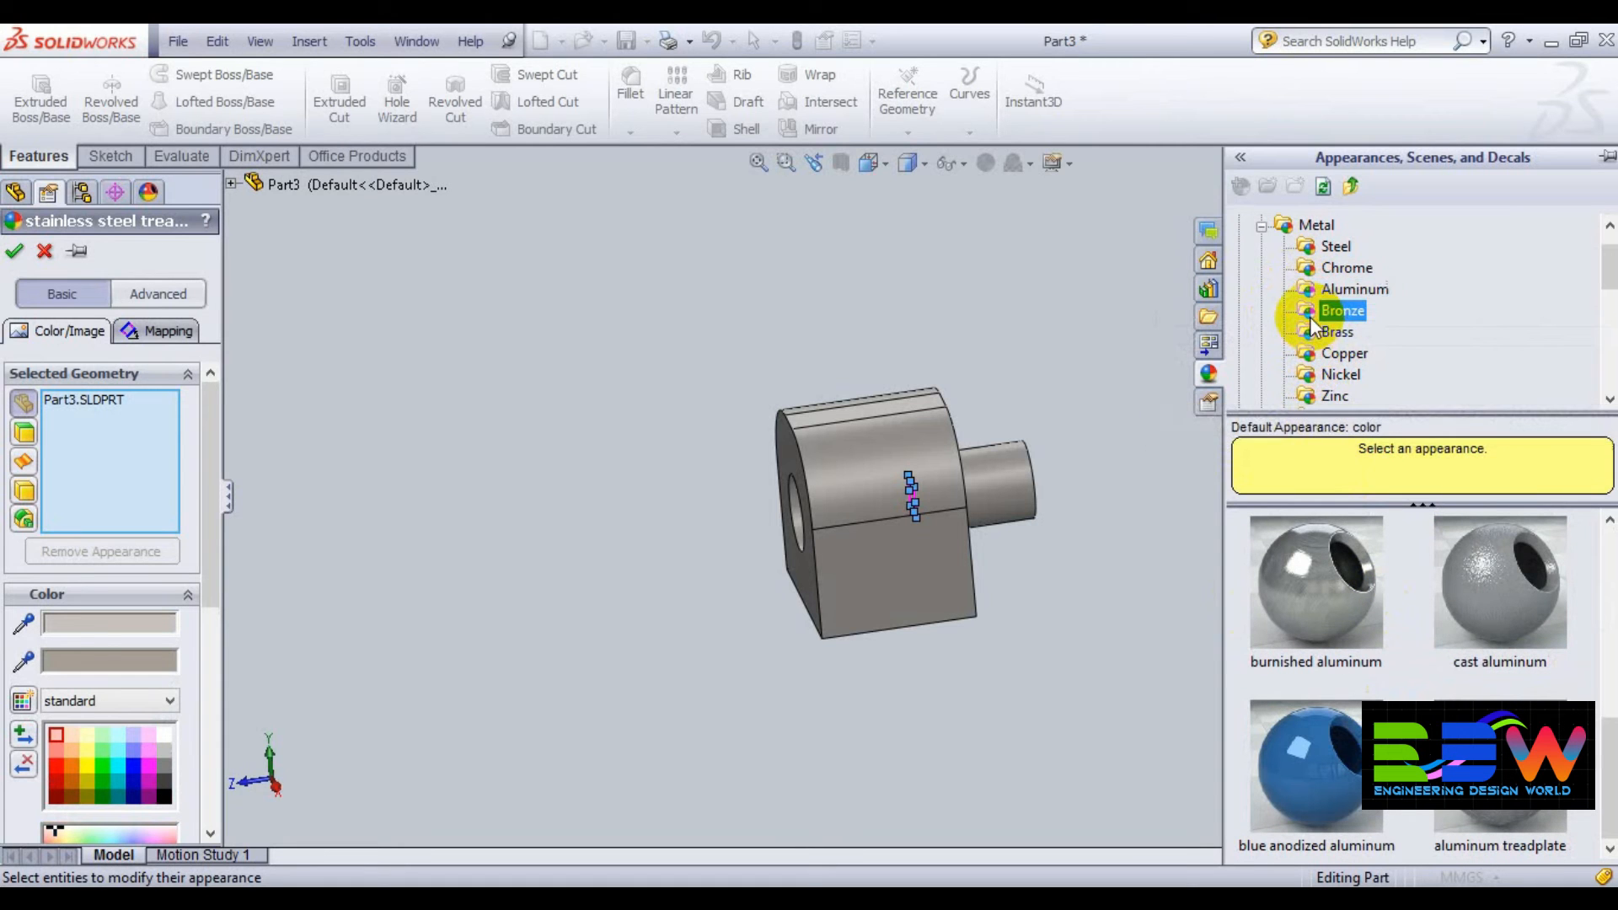
click(1340, 354)
scroll(1325, 362, down, 2)
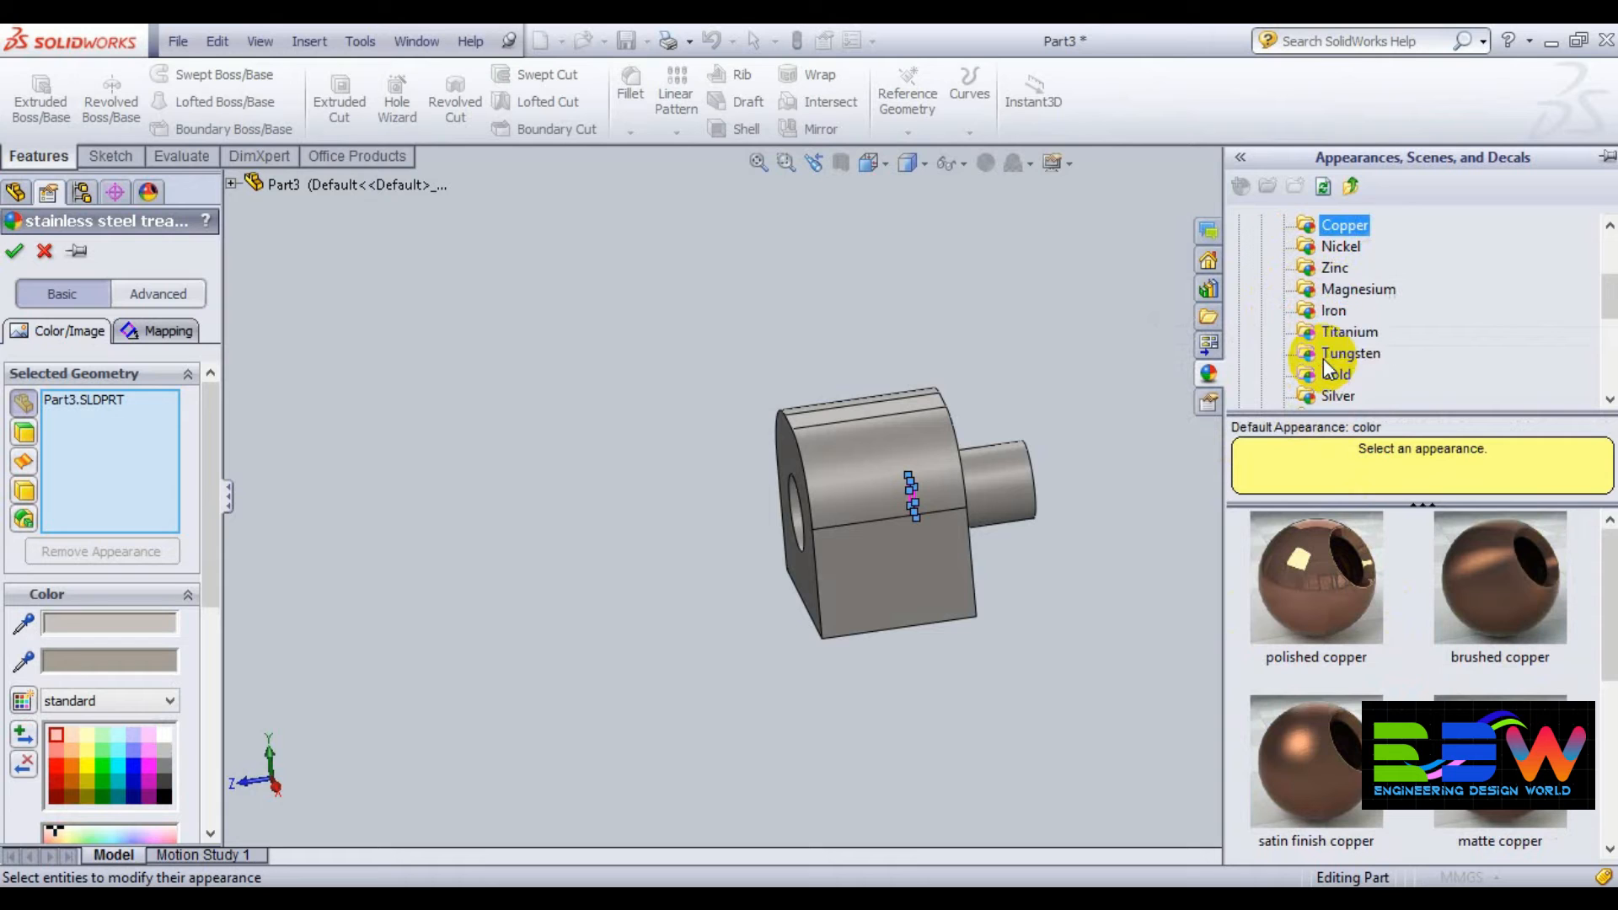
click(1325, 295)
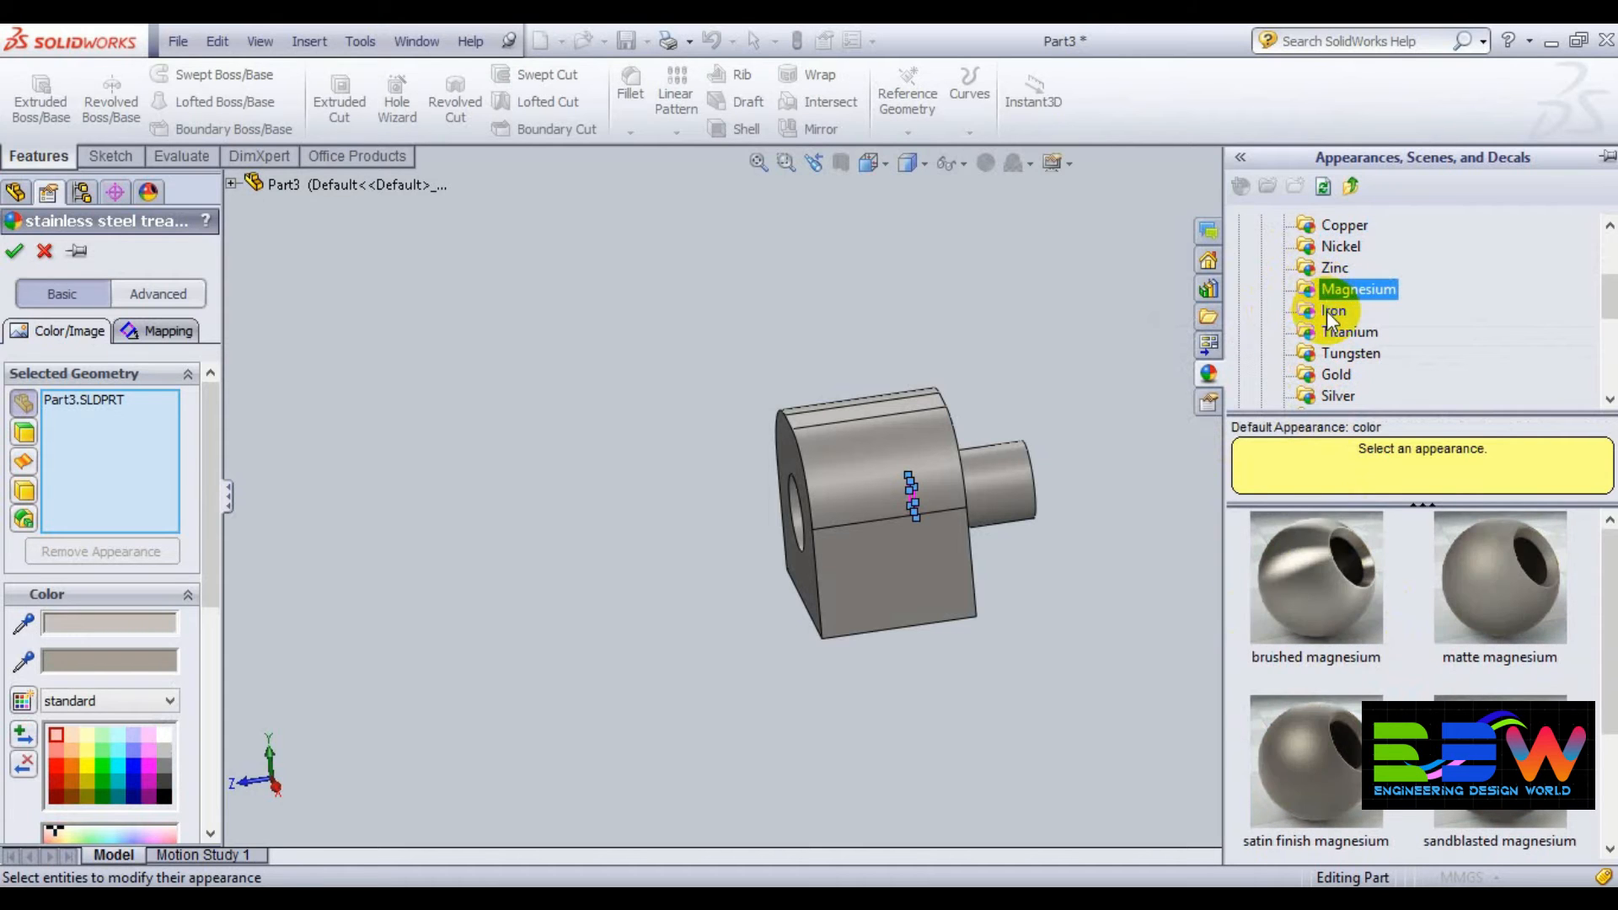
click(1331, 314)
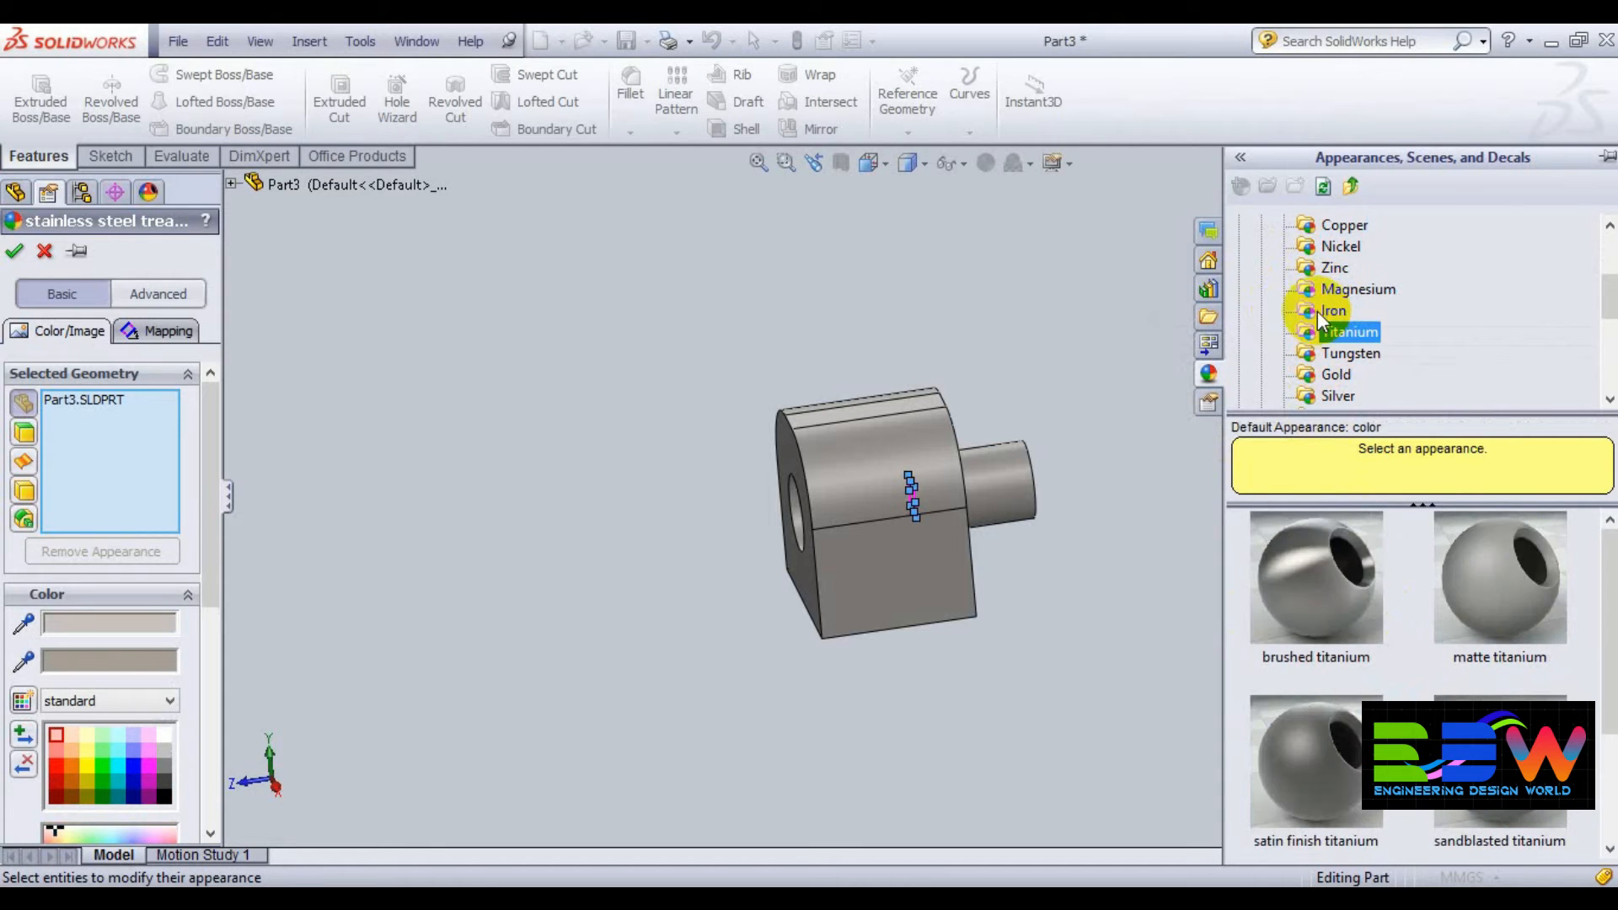
click(1327, 291)
scroll(1331, 312, down, 2)
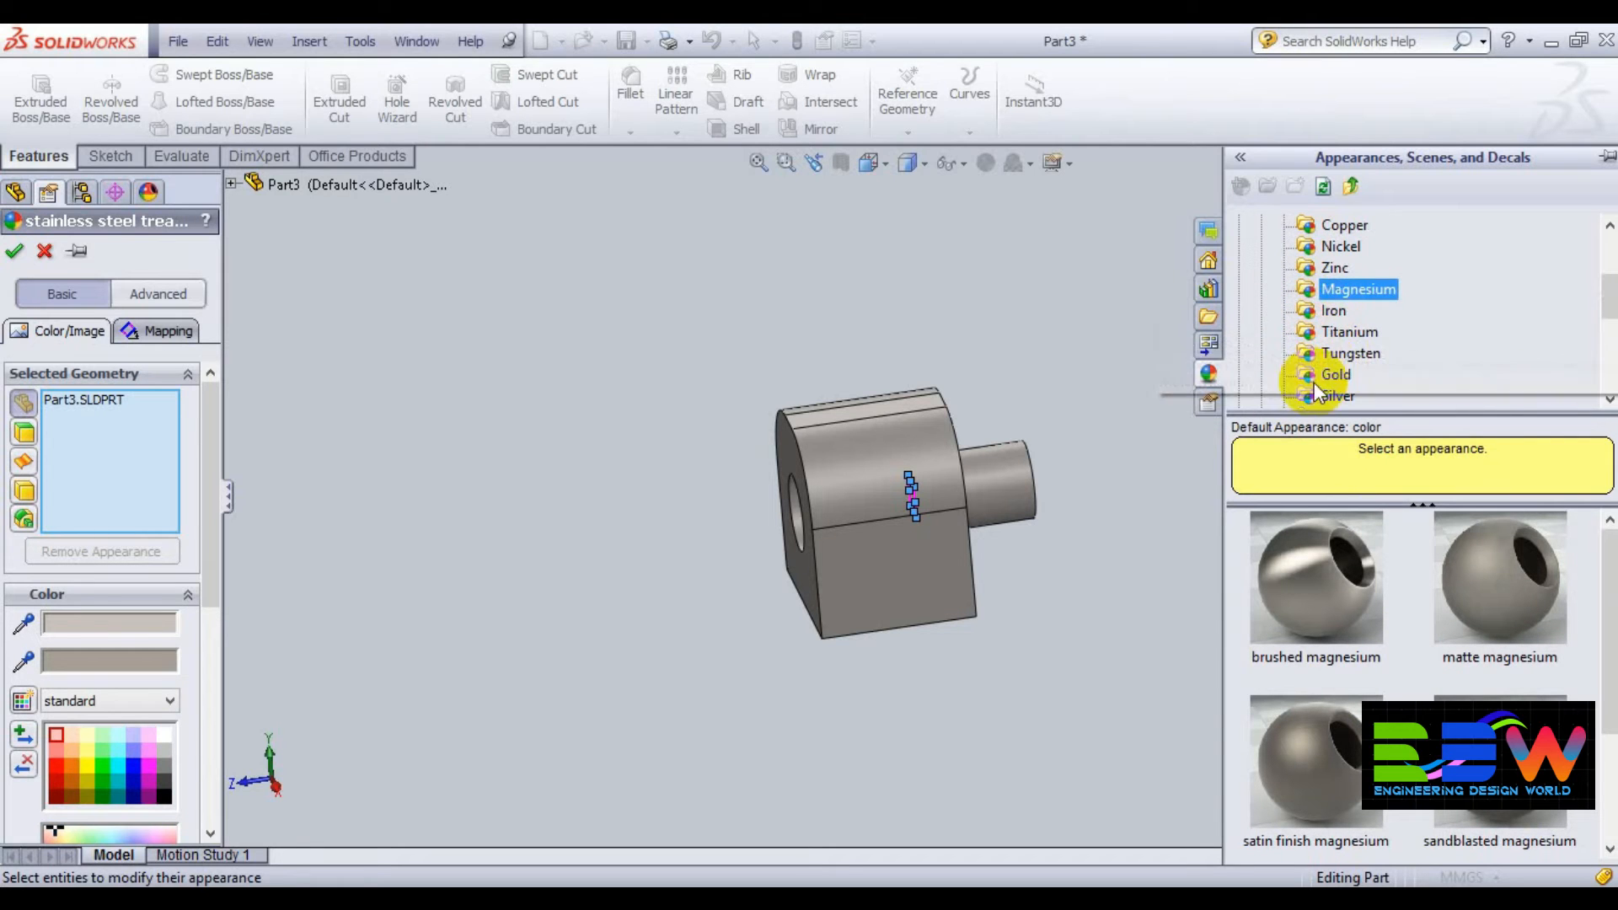
- Apply the matte gold appearance to the whole part and accept it
click(1315, 375)
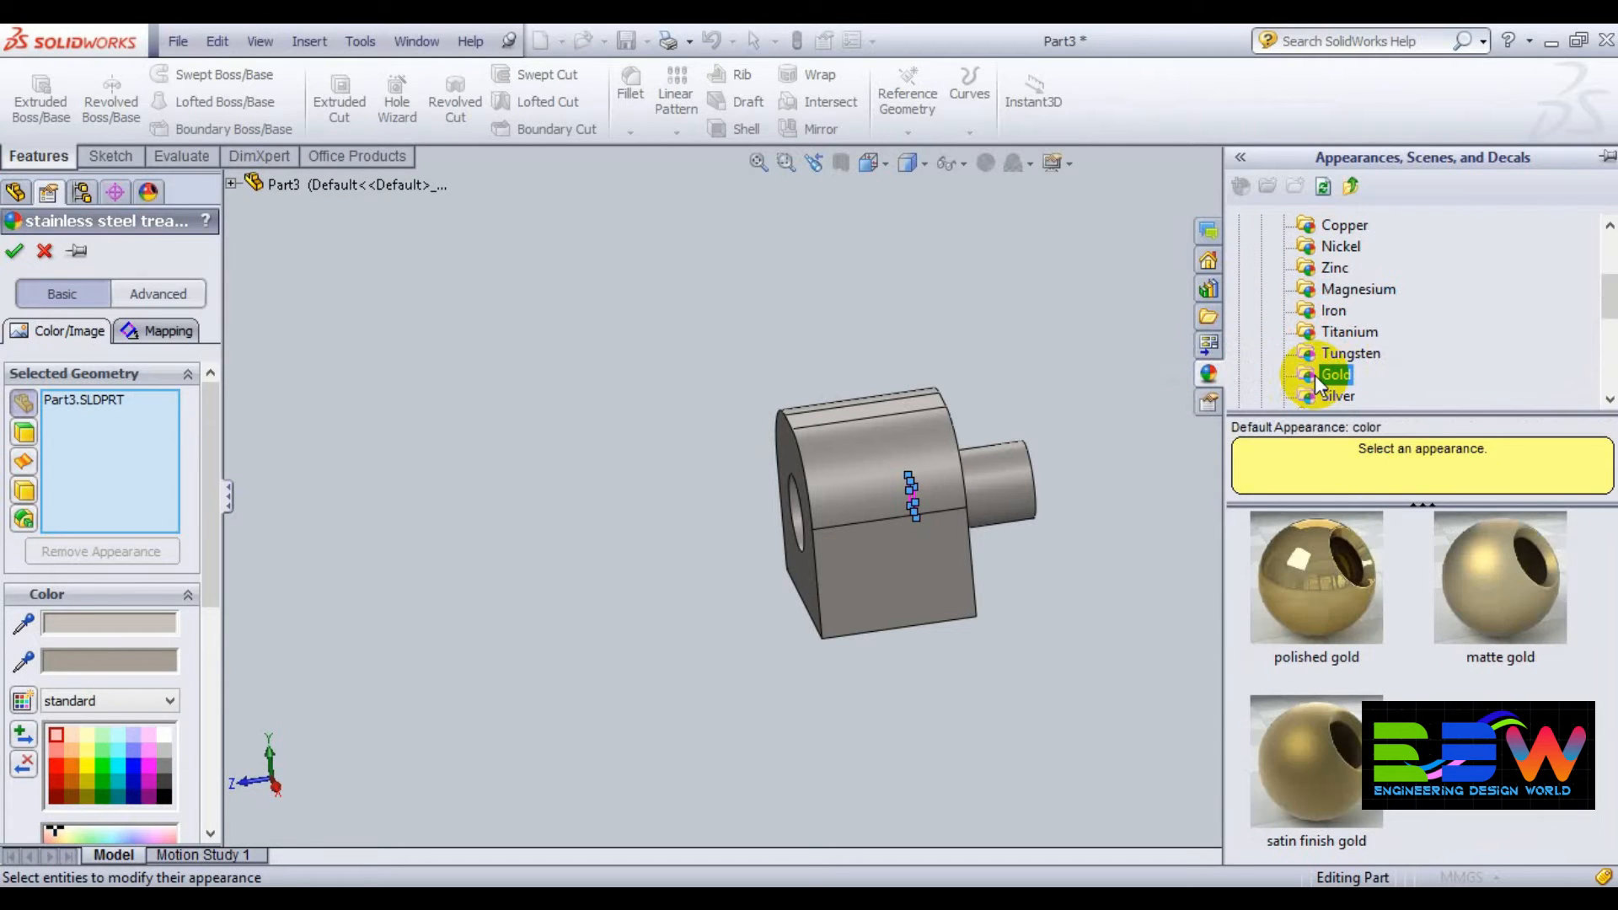
click(1491, 562)
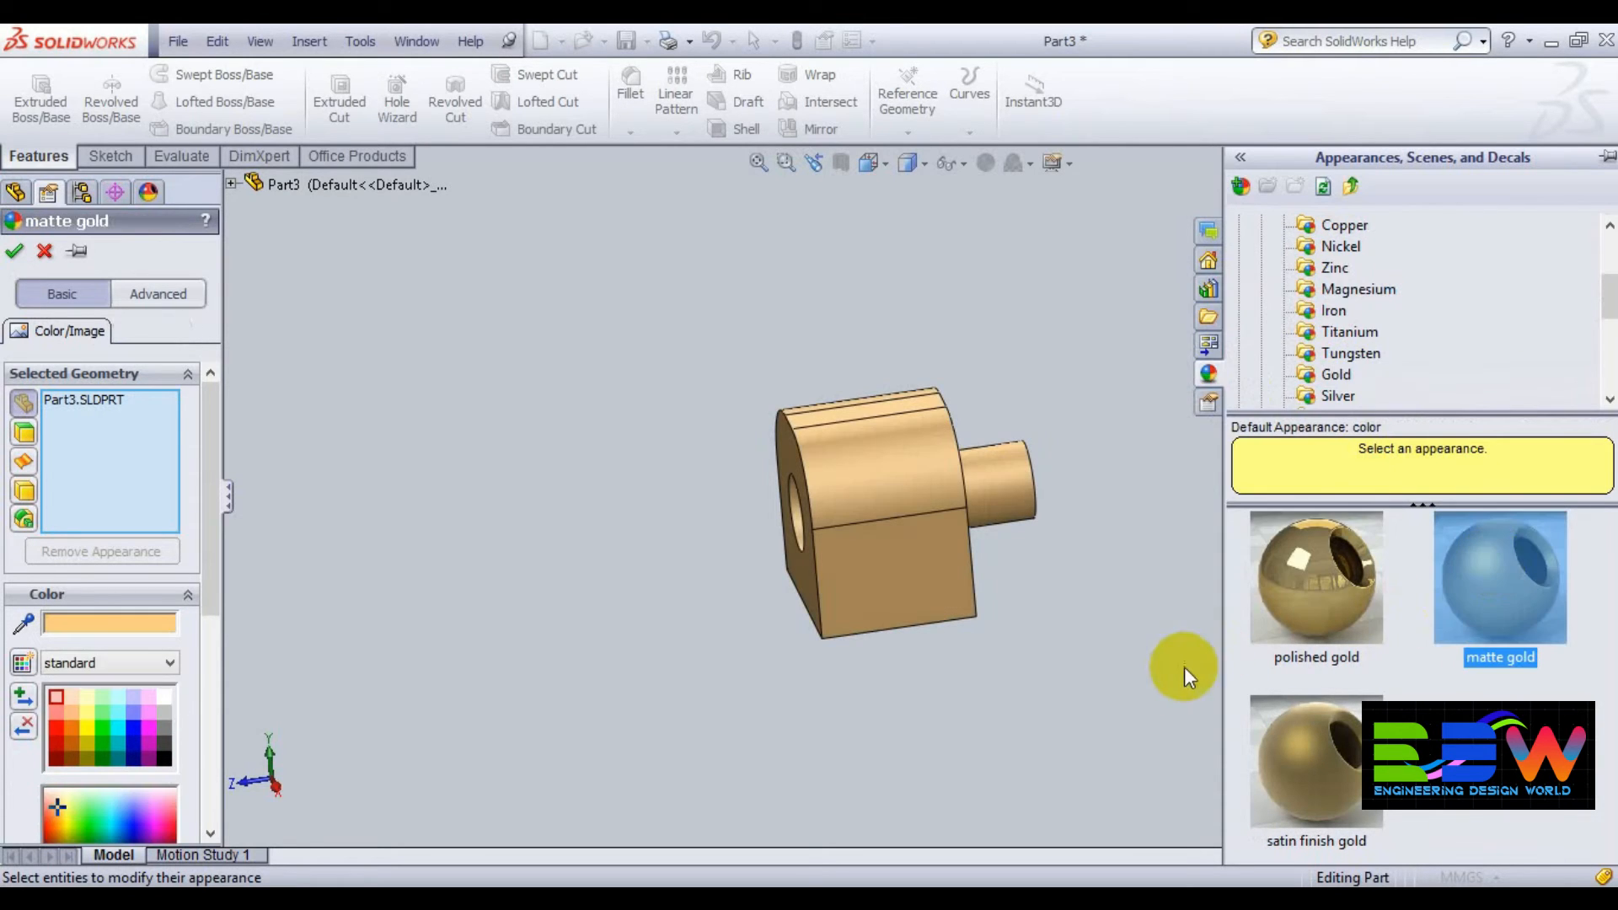
middle_drag(1156, 659, 1377, 769)
middle_drag(1251, 665, 1047, 509)
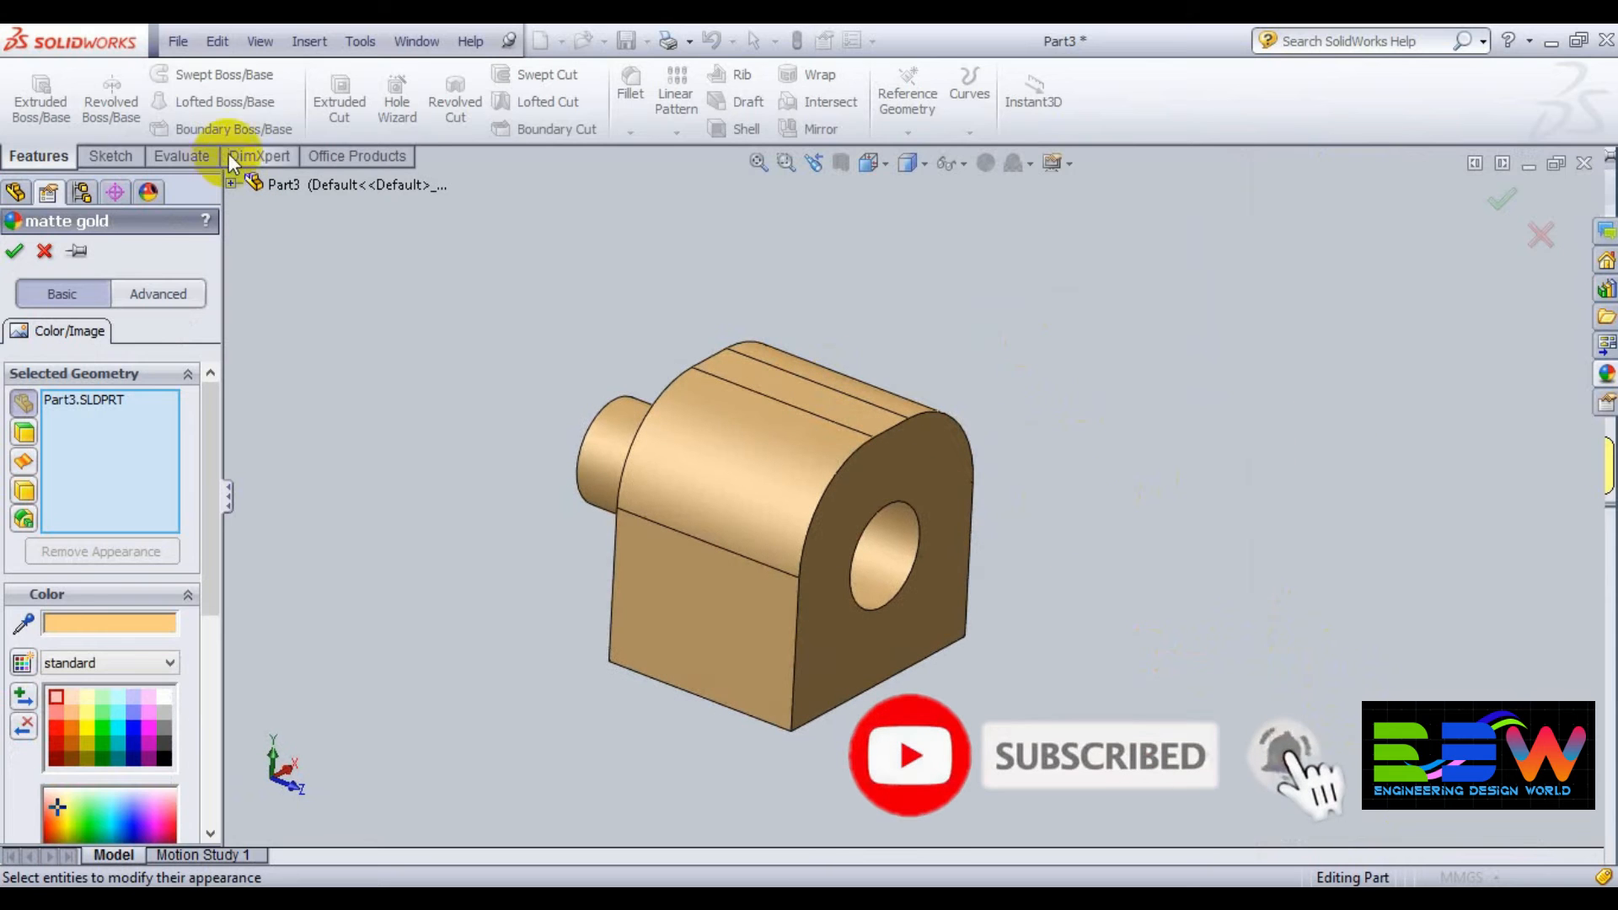
click(168, 39)
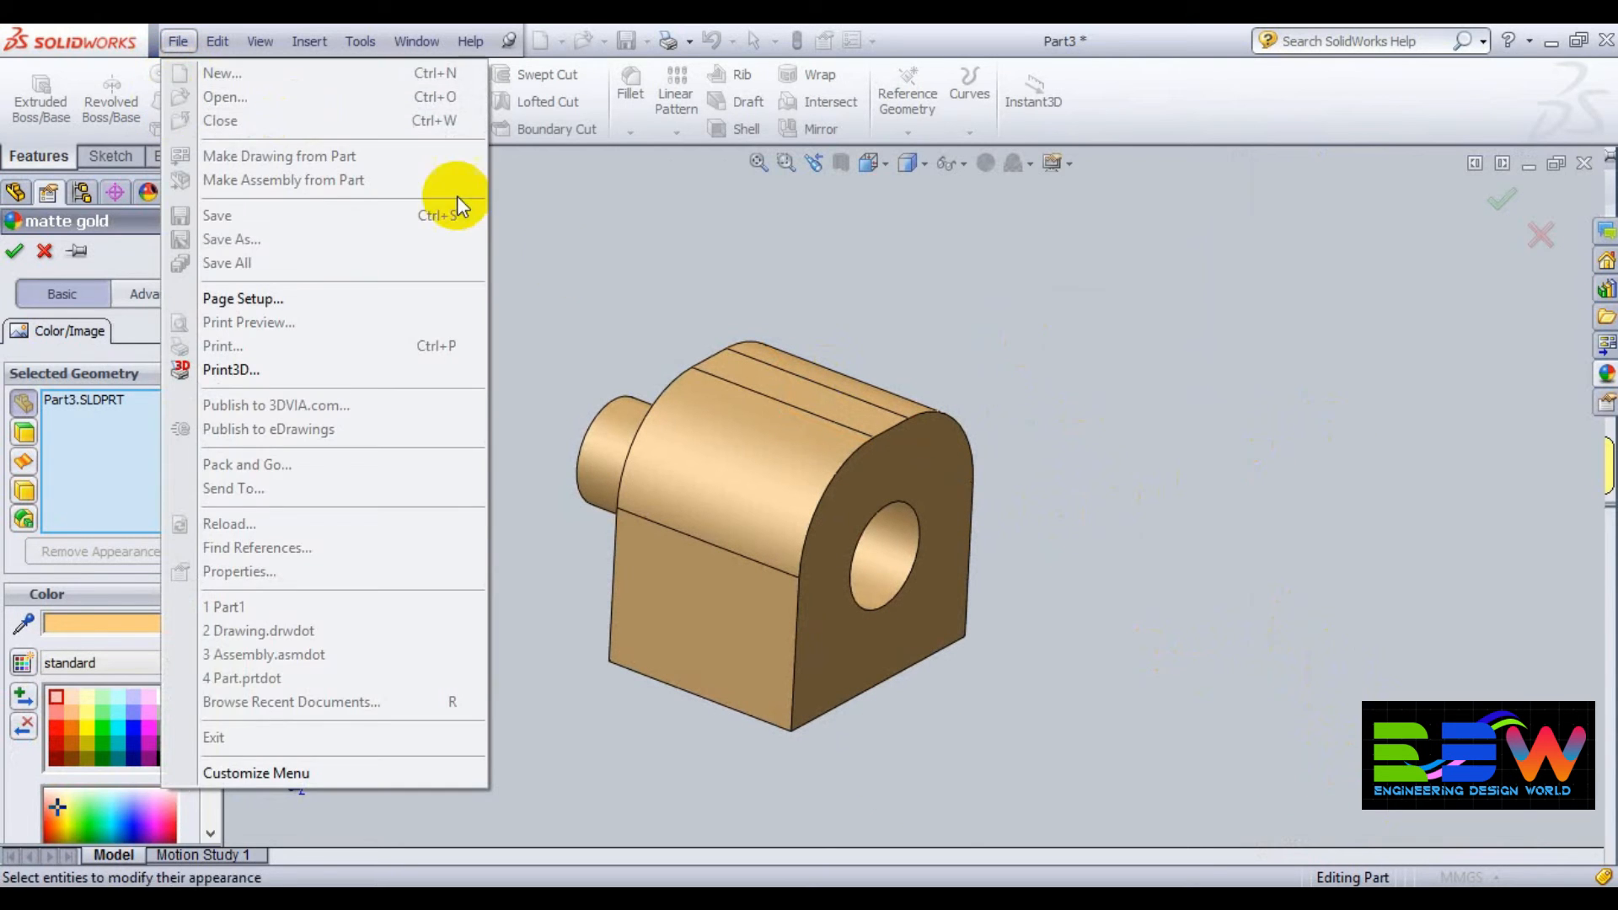
click(614, 340)
middle_drag(619, 376, 679, 396)
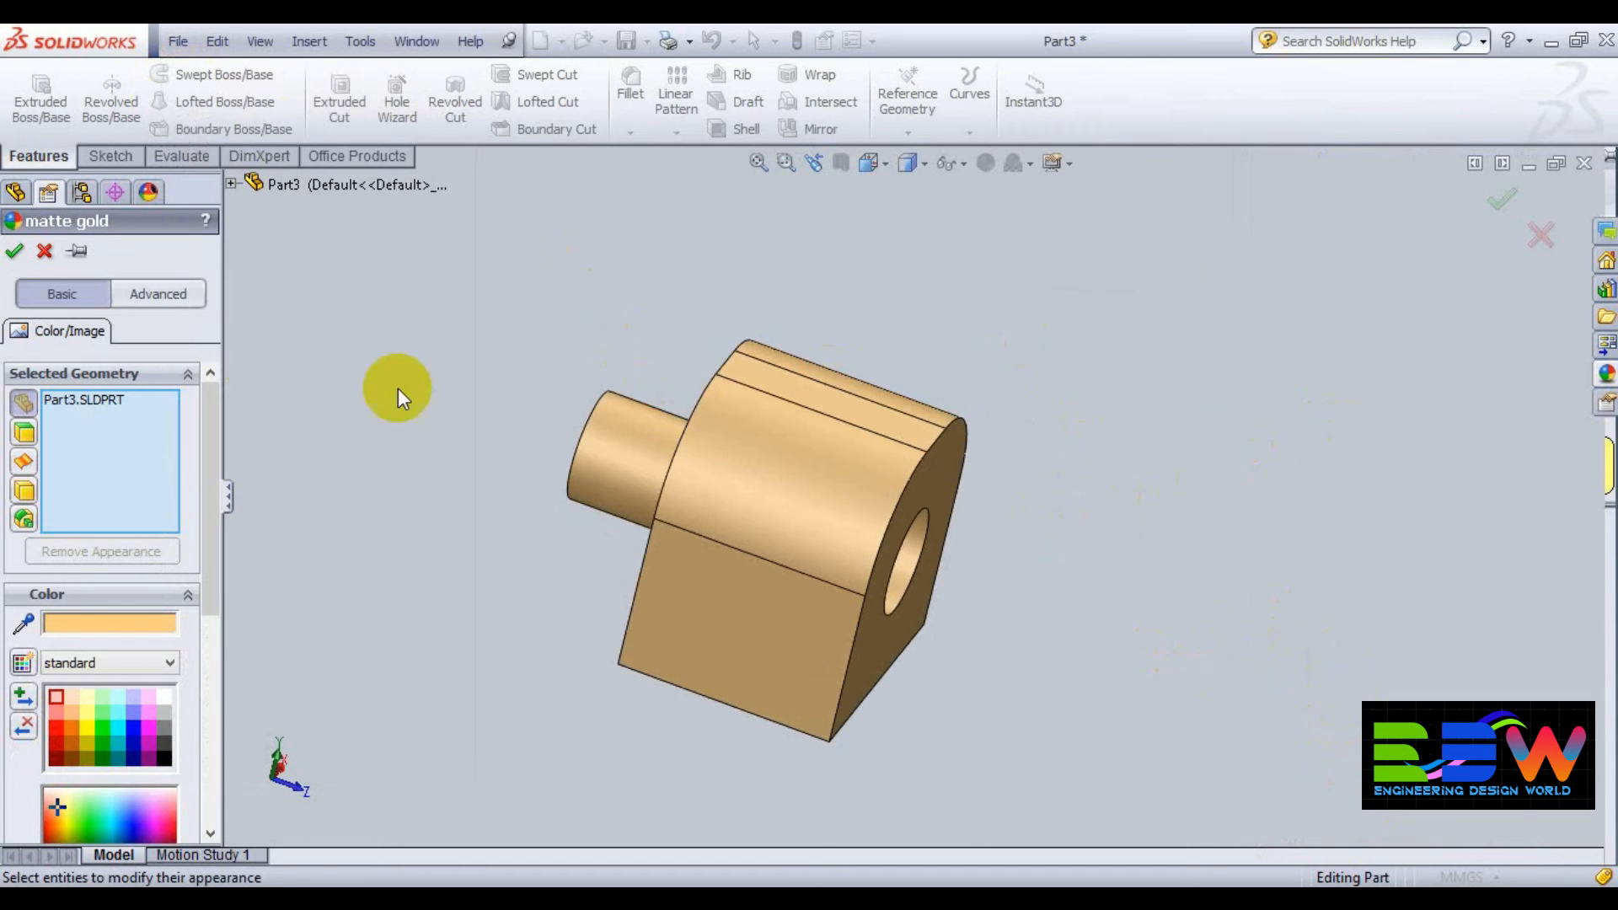
click(14, 250)
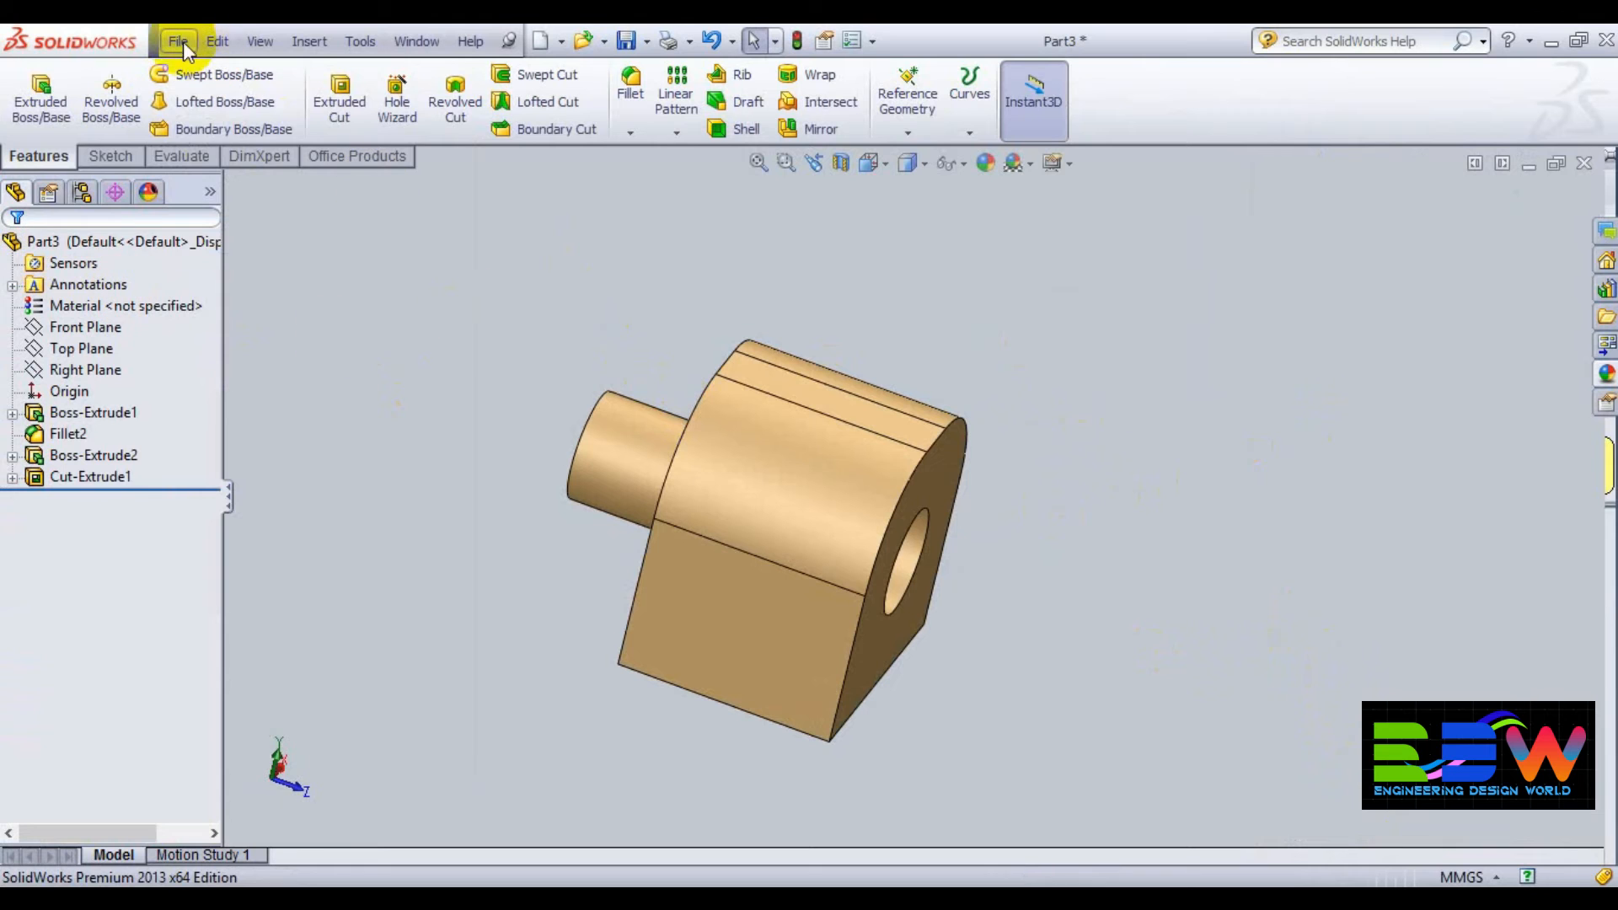
- Start saving the part under a new name and delete the existing Part1 entry from the Desktop
click(180, 42)
click(209, 231)
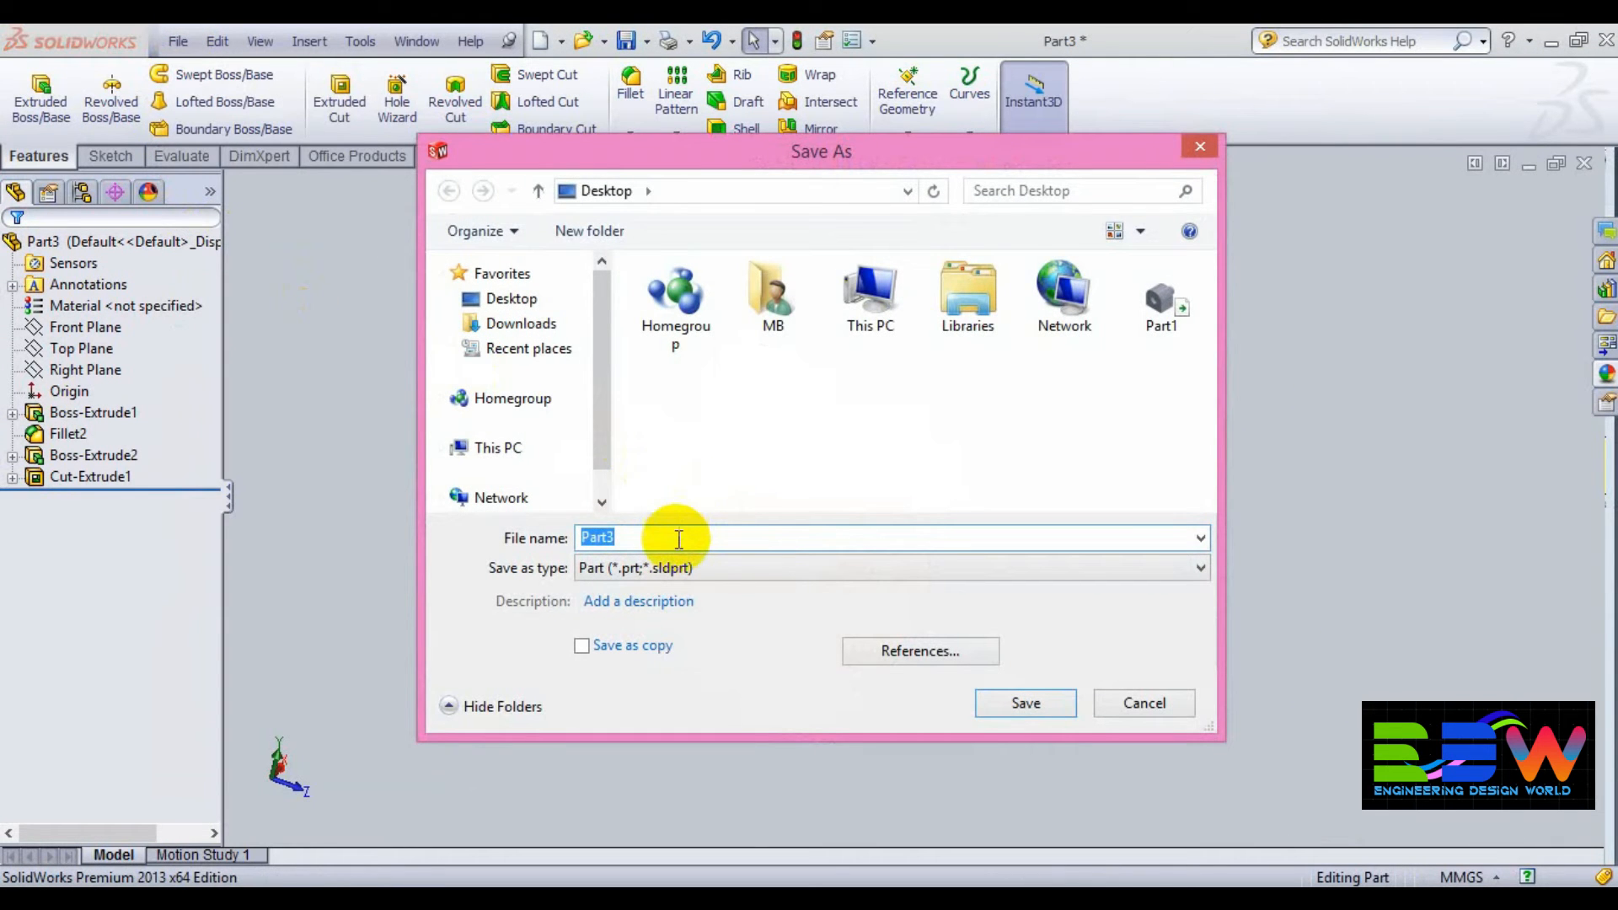
drag(678, 538, 597, 534)
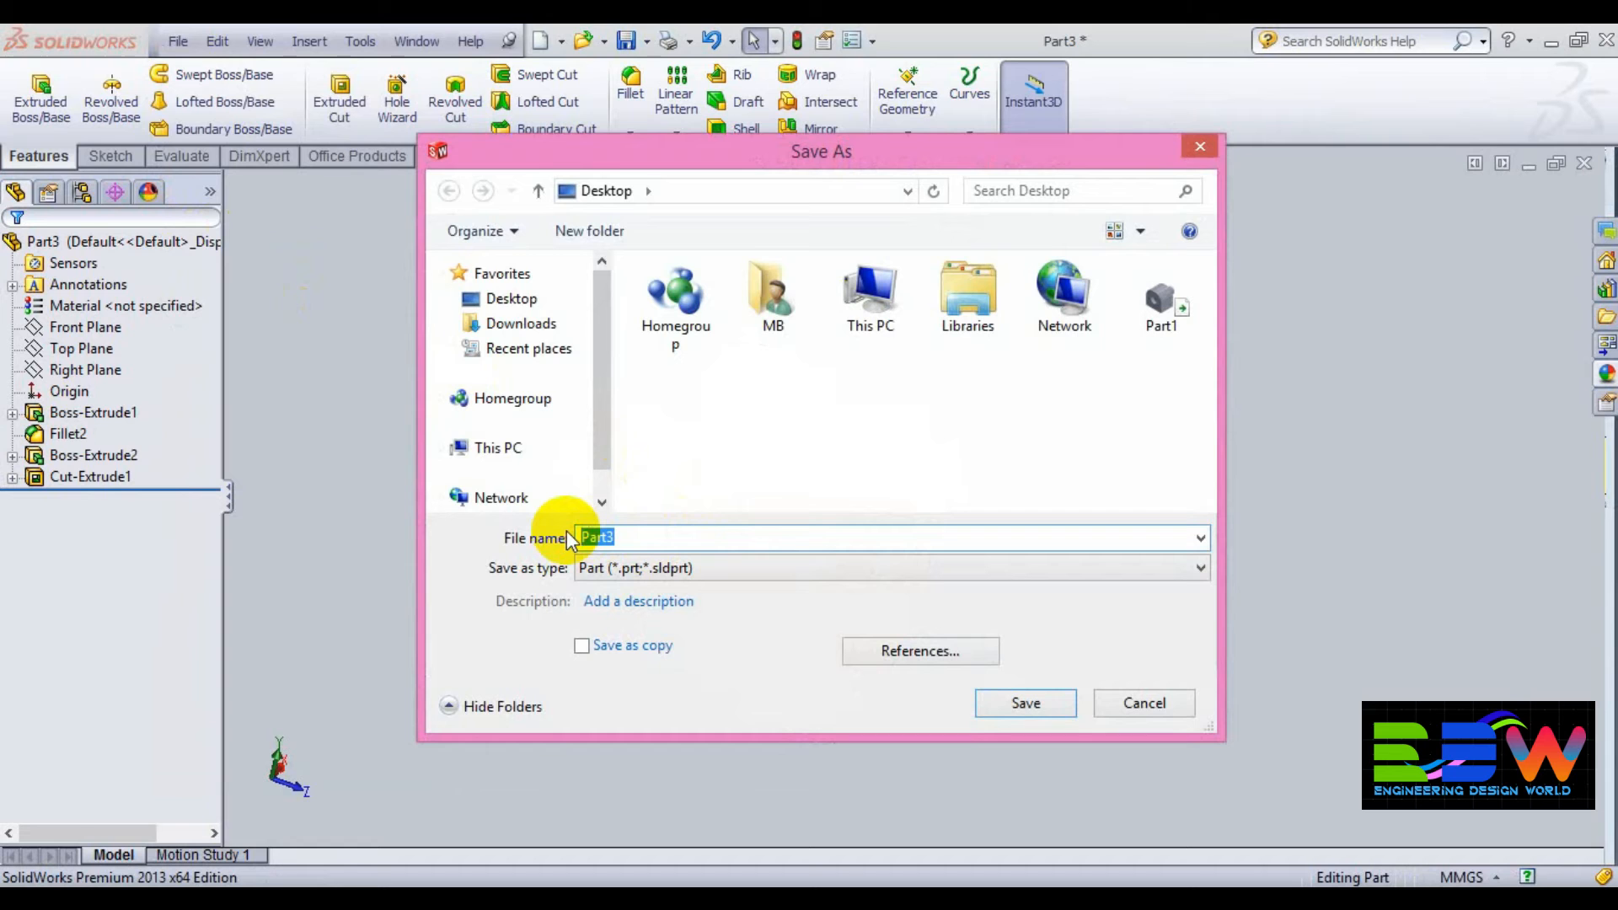
right_click(1175, 305)
click(1214, 669)
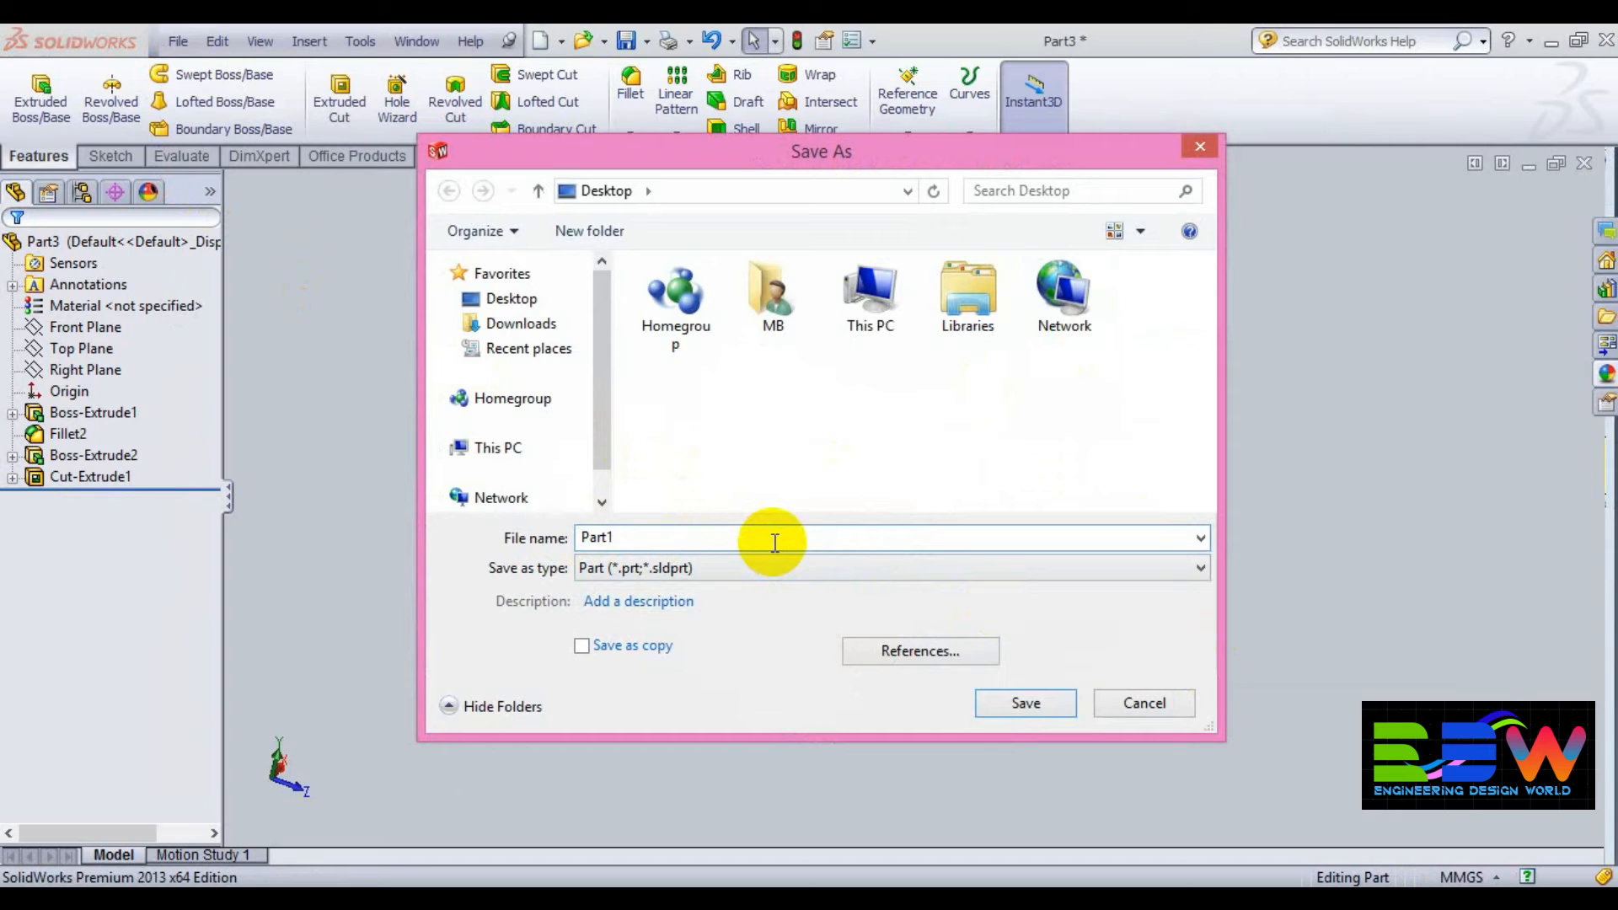
- Decline overwriting Part1 and save the part on the Desktop as Part2
click(1018, 712)
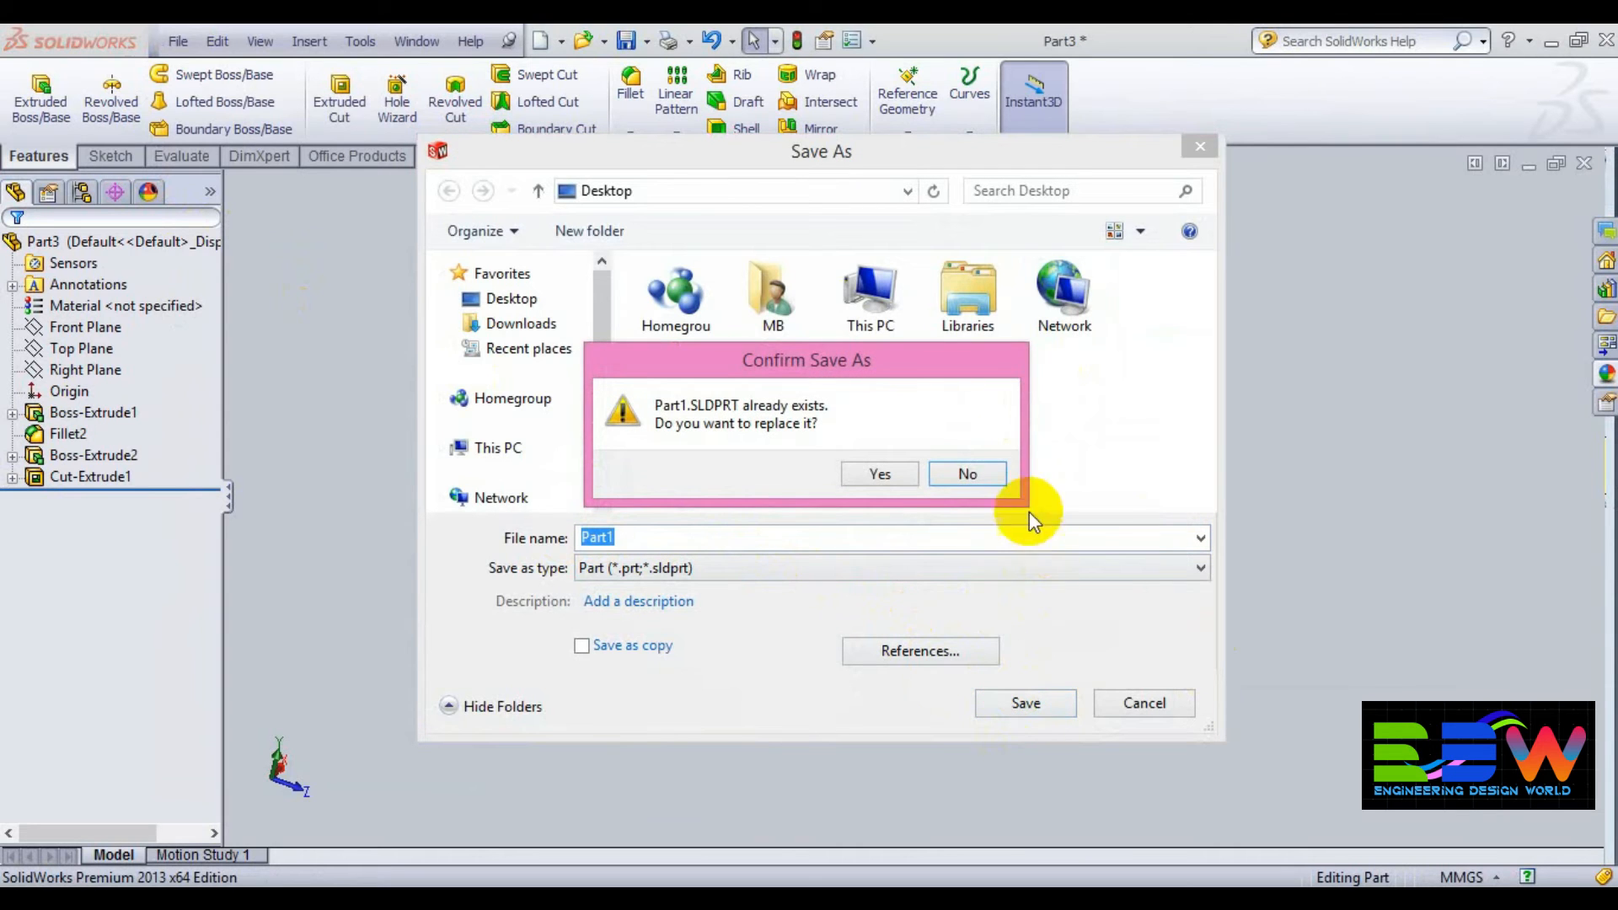
click(967, 474)
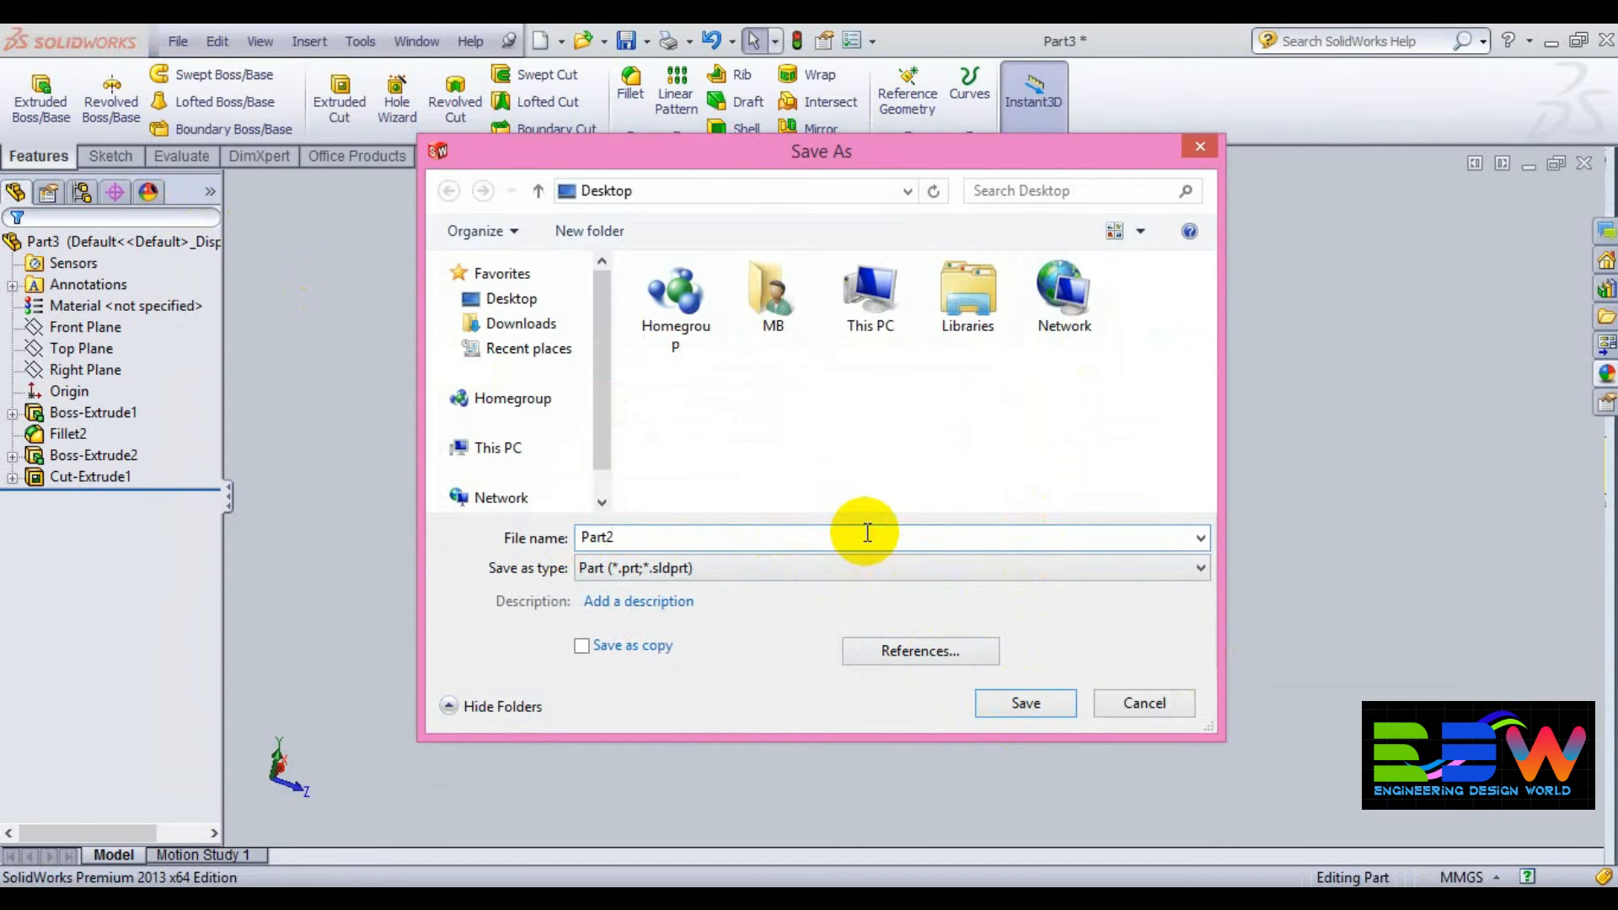
click(1053, 705)
- Make a new assembly from the part and place Part2 at the assembly origin
middle_drag(1069, 567, 1067, 495)
scroll(1066, 494, up, 1)
scroll(765, 514, down, 2)
middle_drag(853, 563, 360, 448)
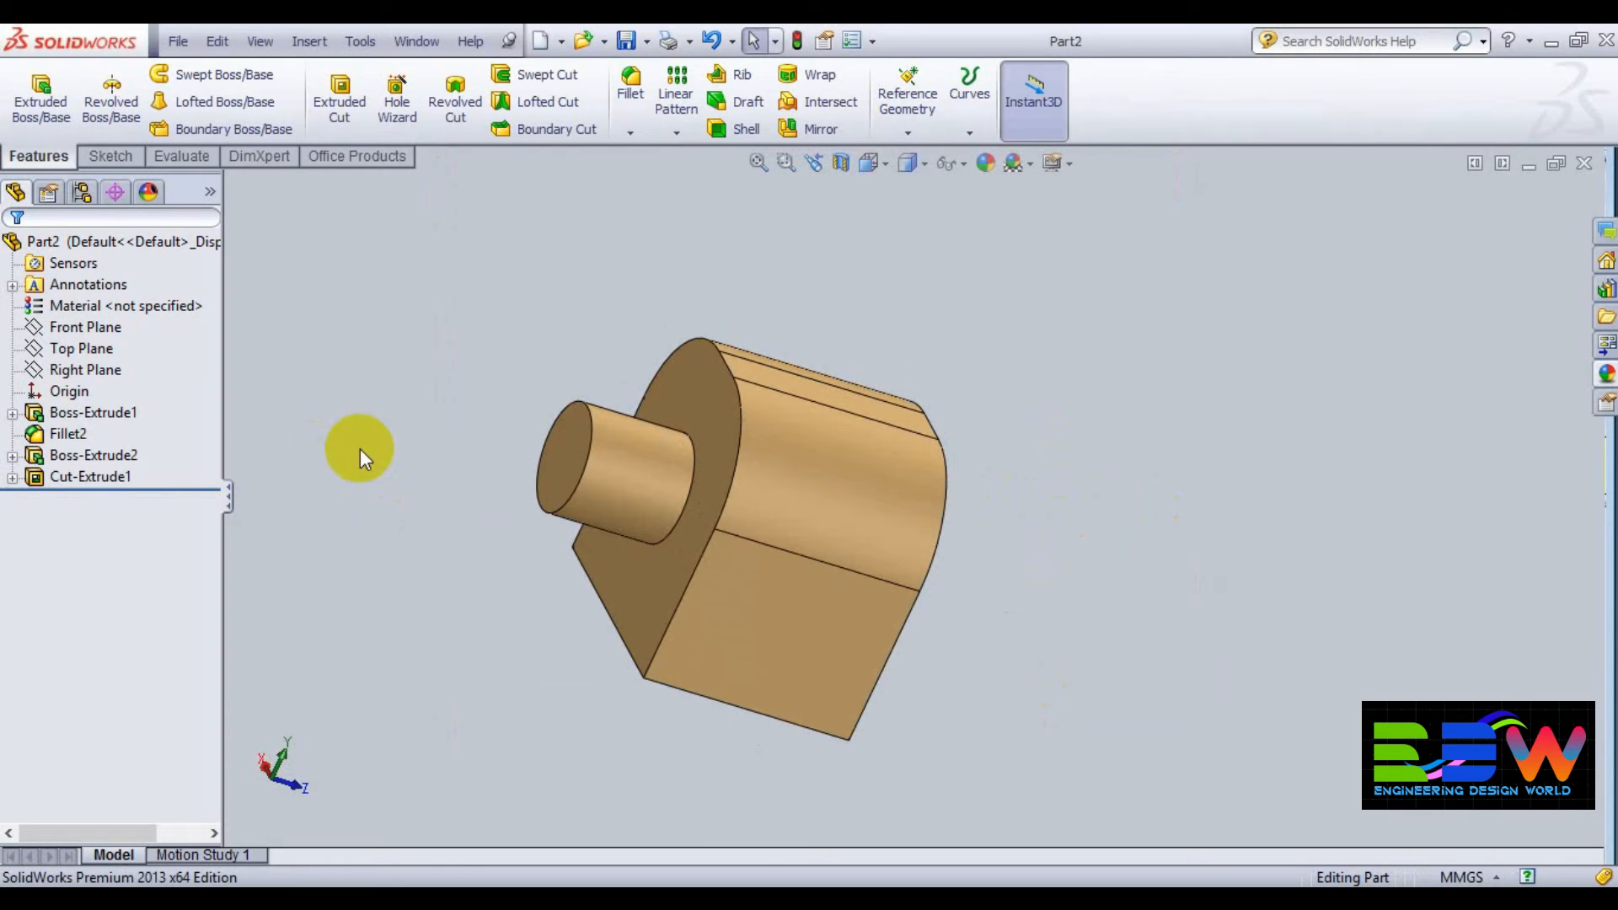
click(165, 40)
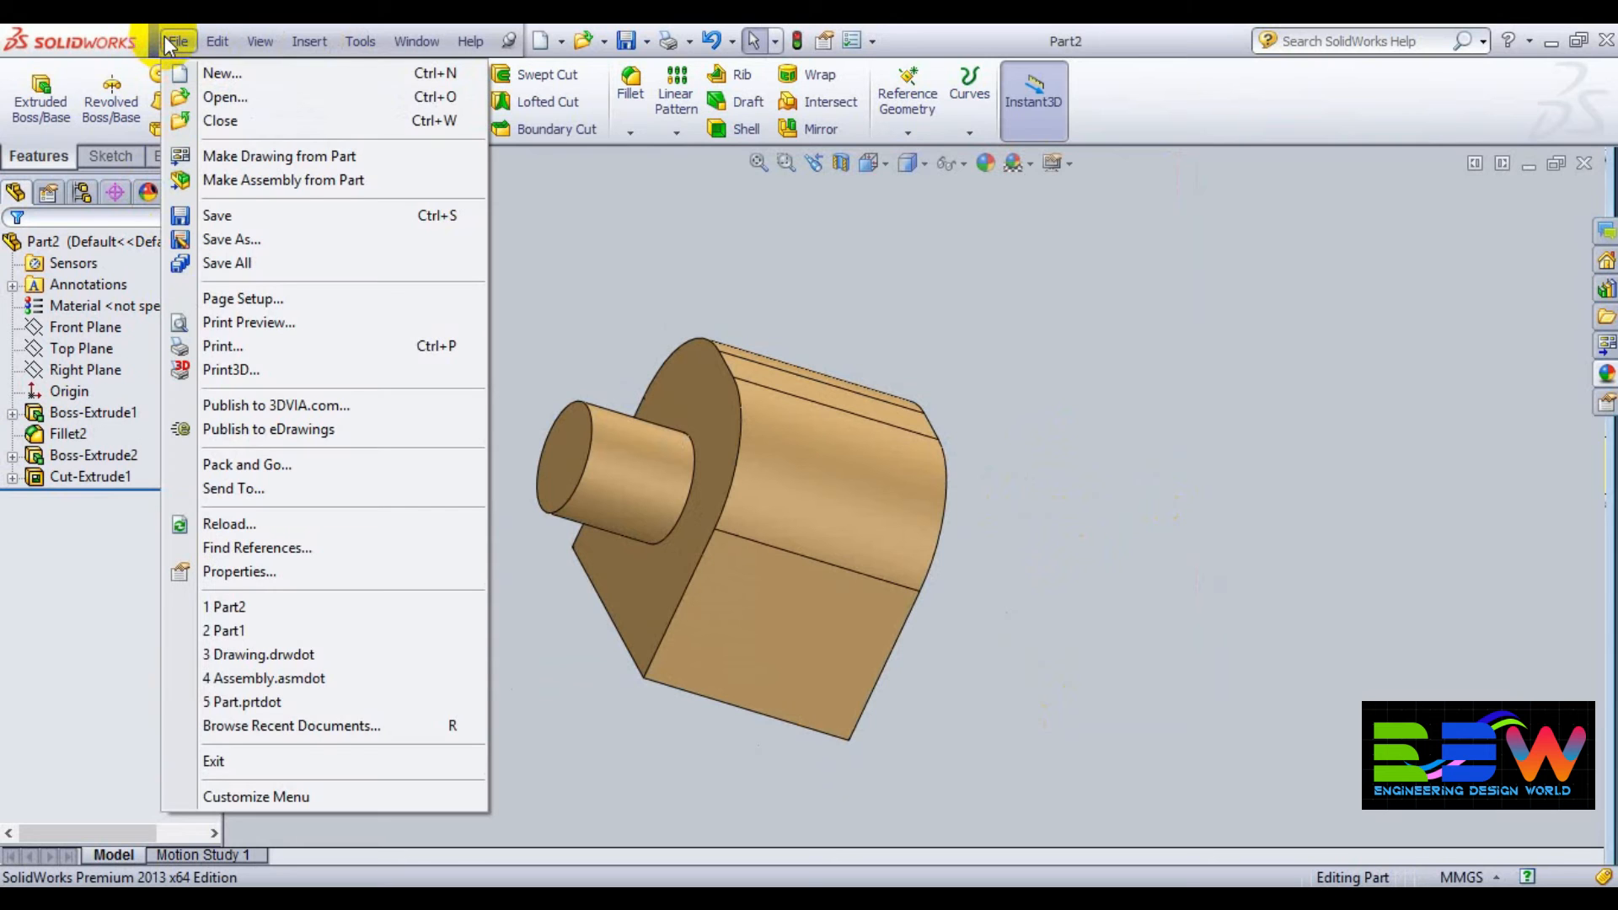
click(242, 181)
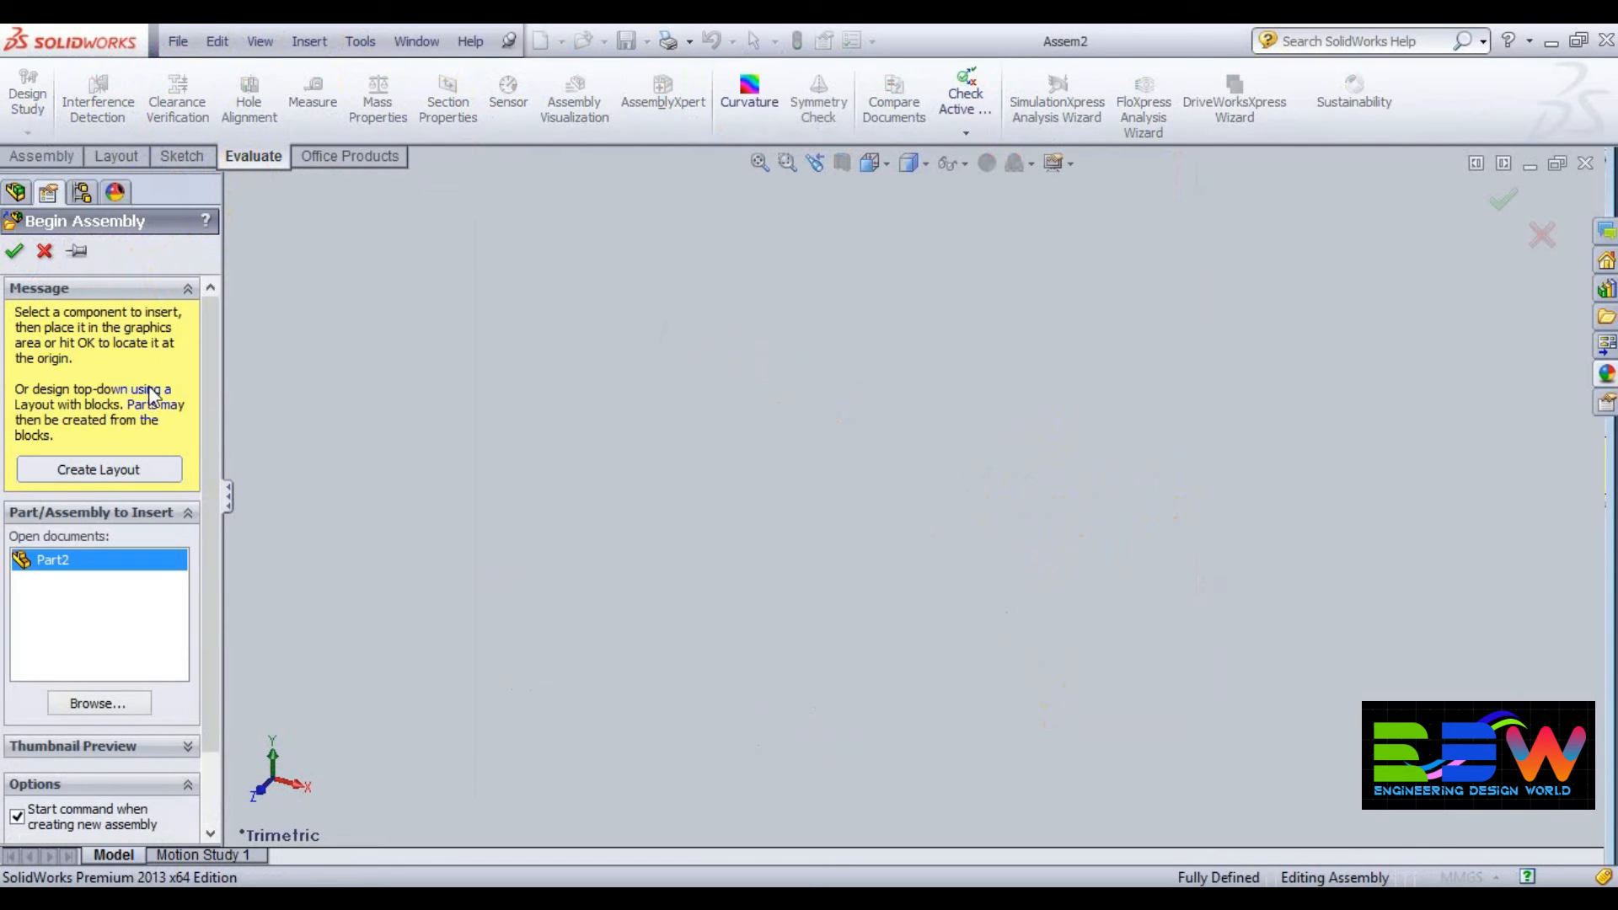
click(14, 253)
middle_drag(512, 492, 1313, 529)
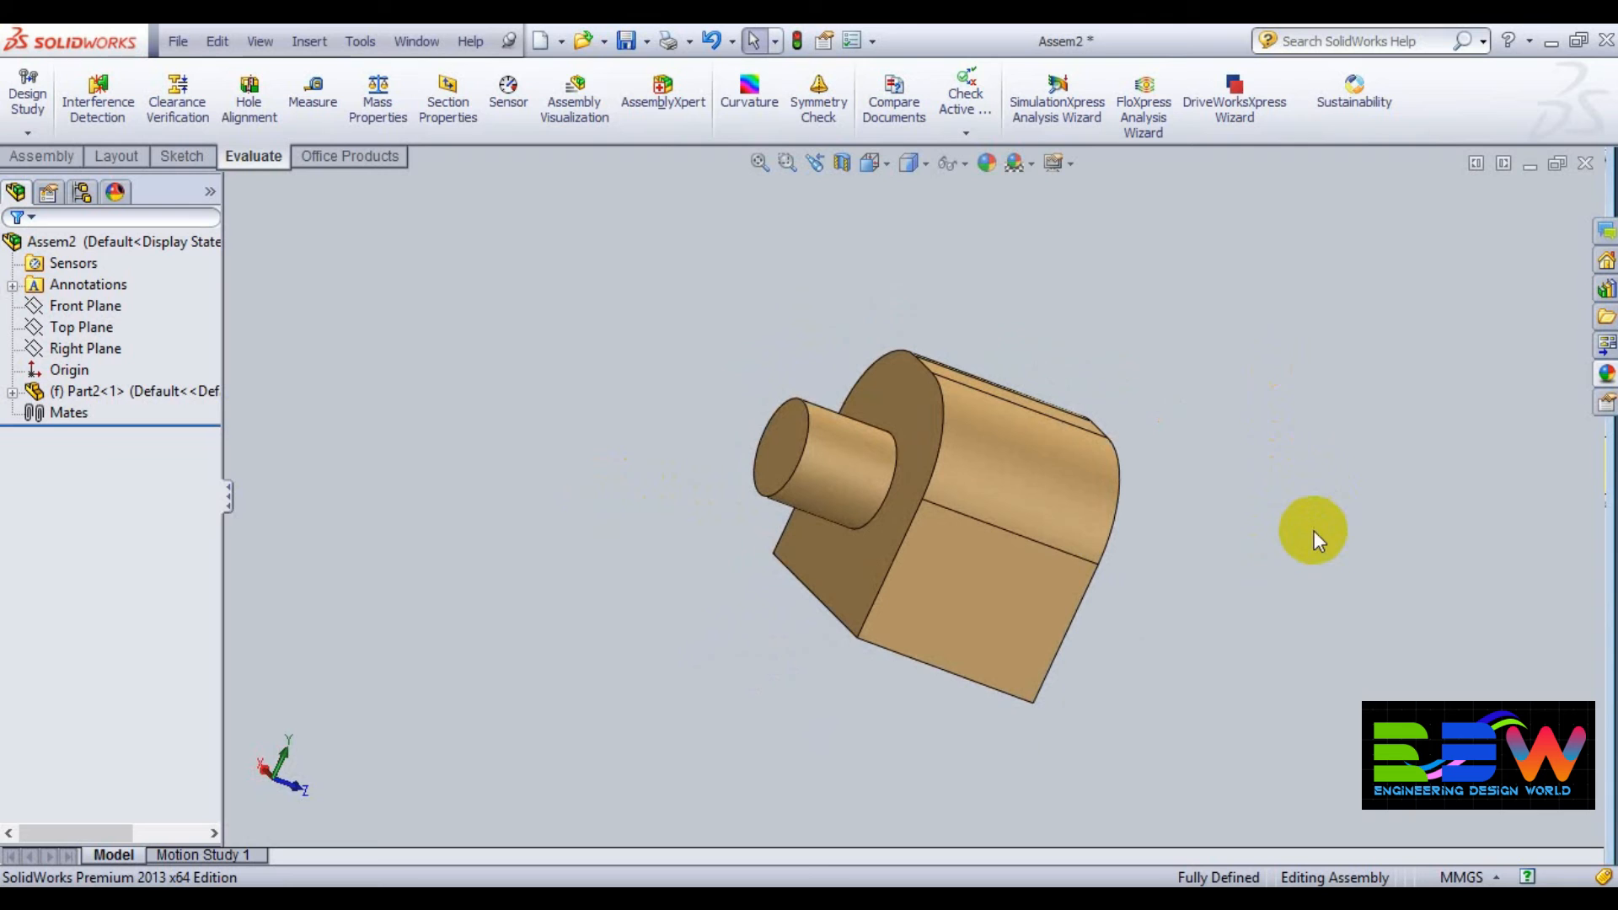
scroll(1251, 438, down, 2)
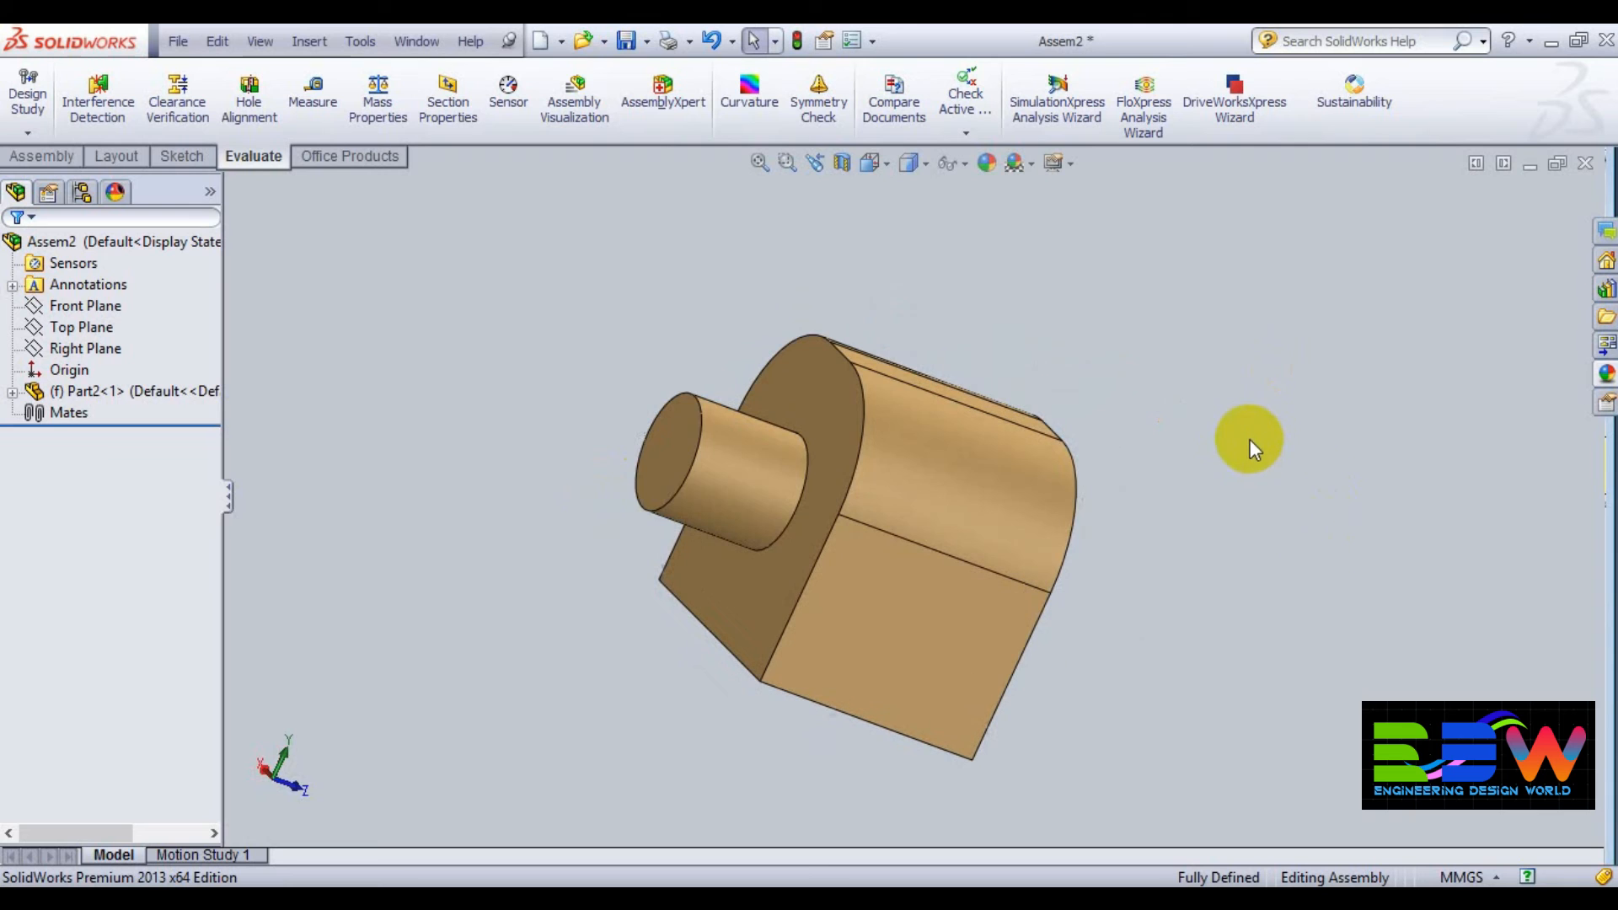
- Tile the windows horizontally, add two more copies of Part2 on either side of the first, and maximize the assembly window
click(355, 43)
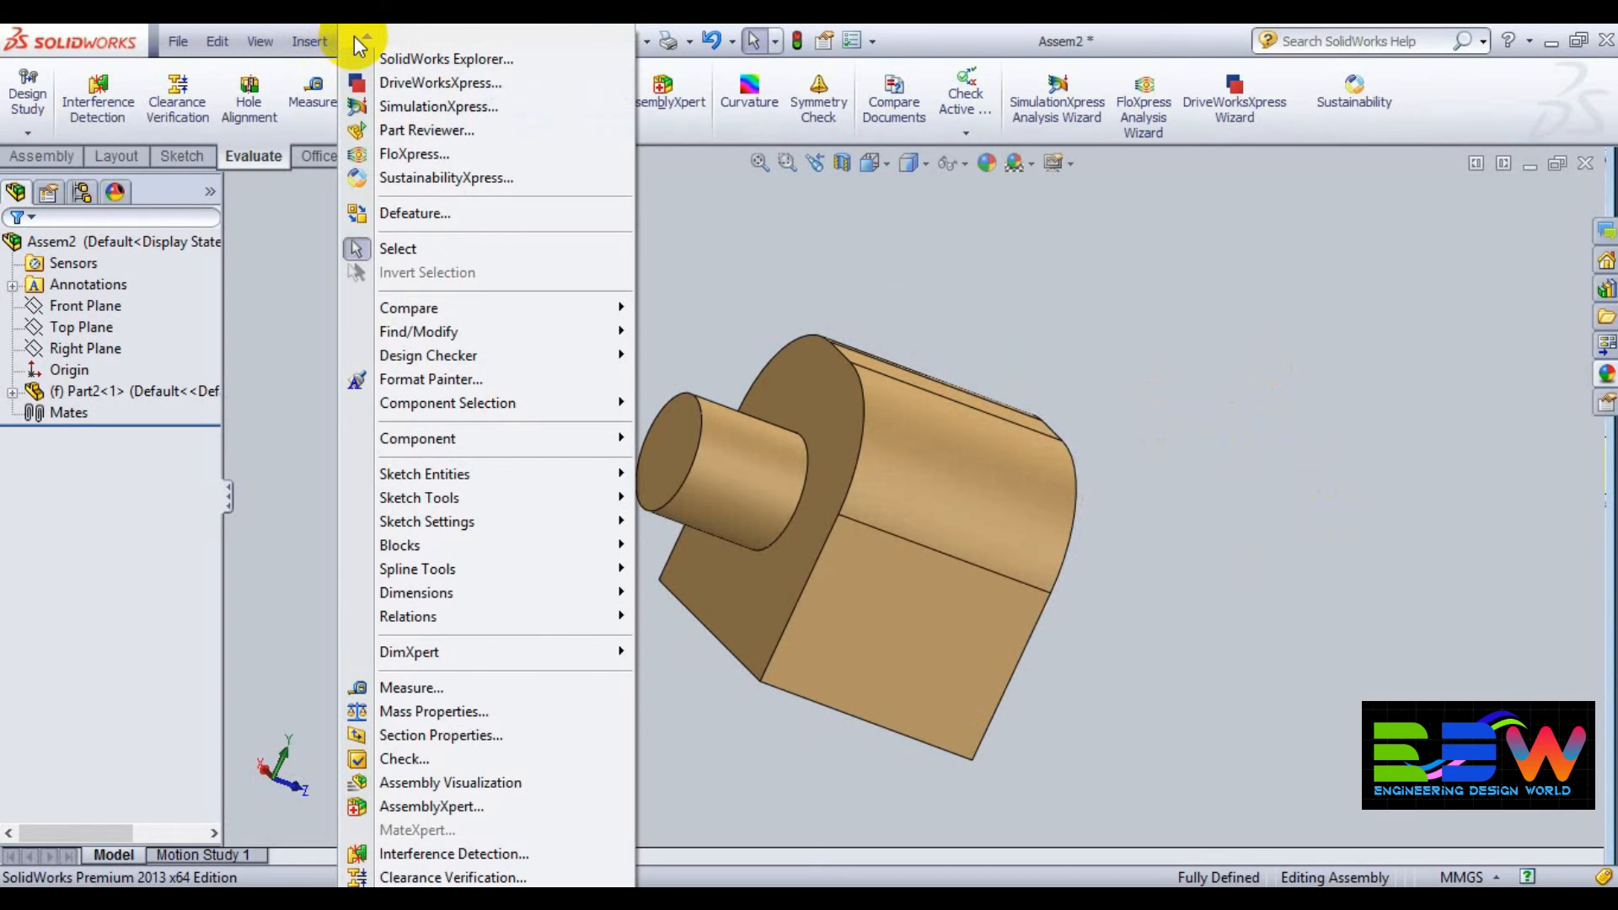
mouse_move(419, 37)
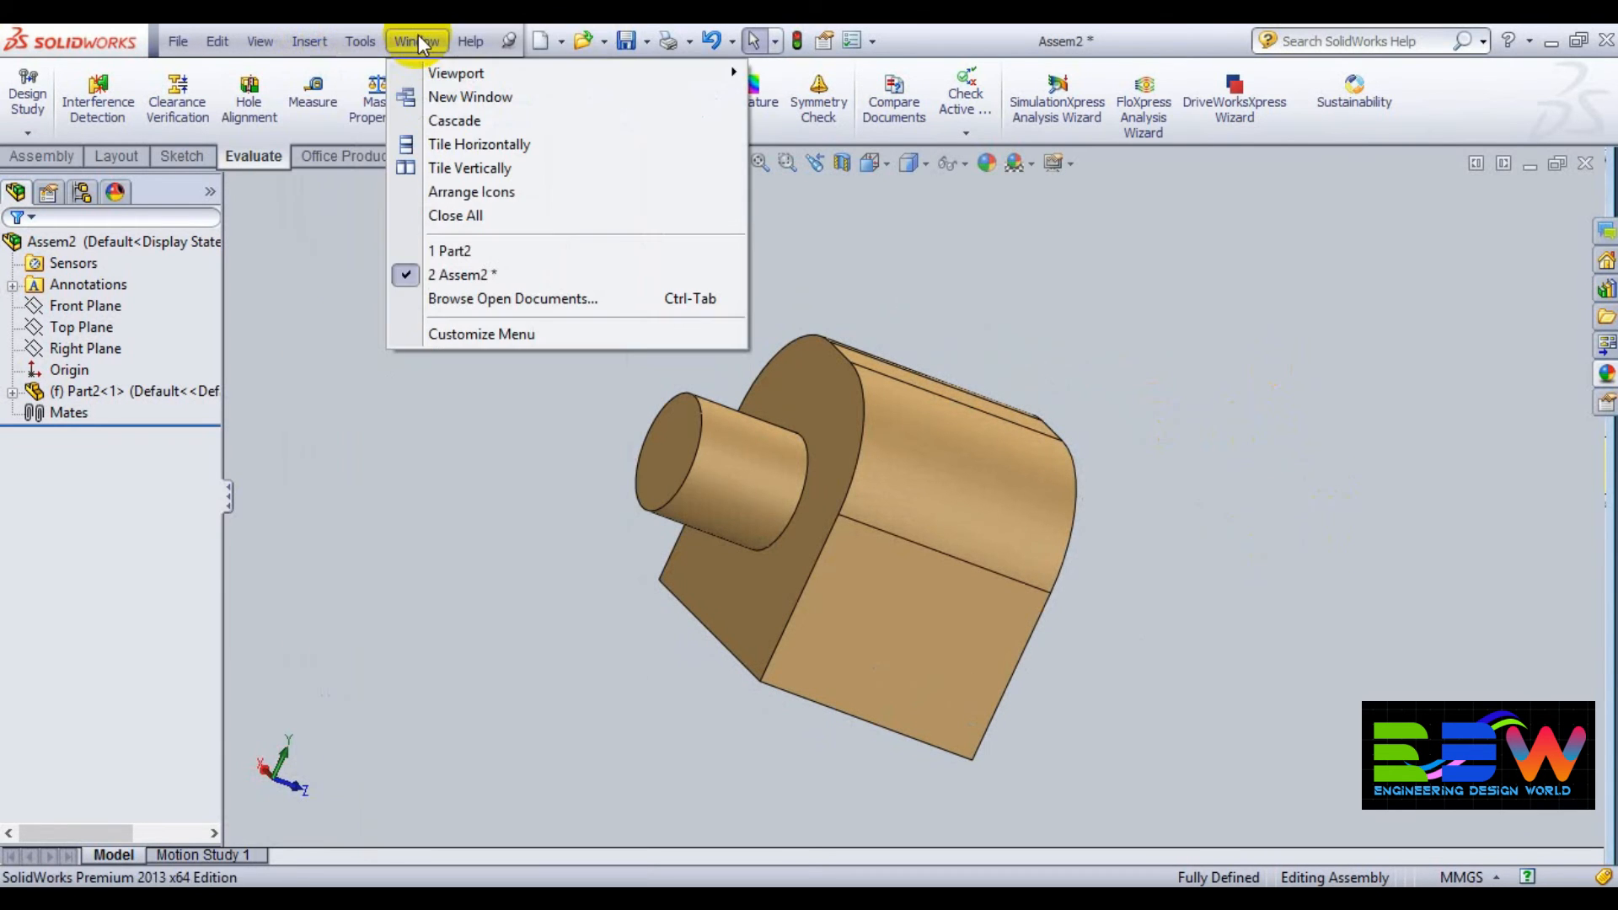
click(459, 156)
middle_drag(1040, 649, 1069, 726)
drag(823, 722, 543, 349)
drag(772, 729, 1147, 371)
drag(1110, 437, 1112, 439)
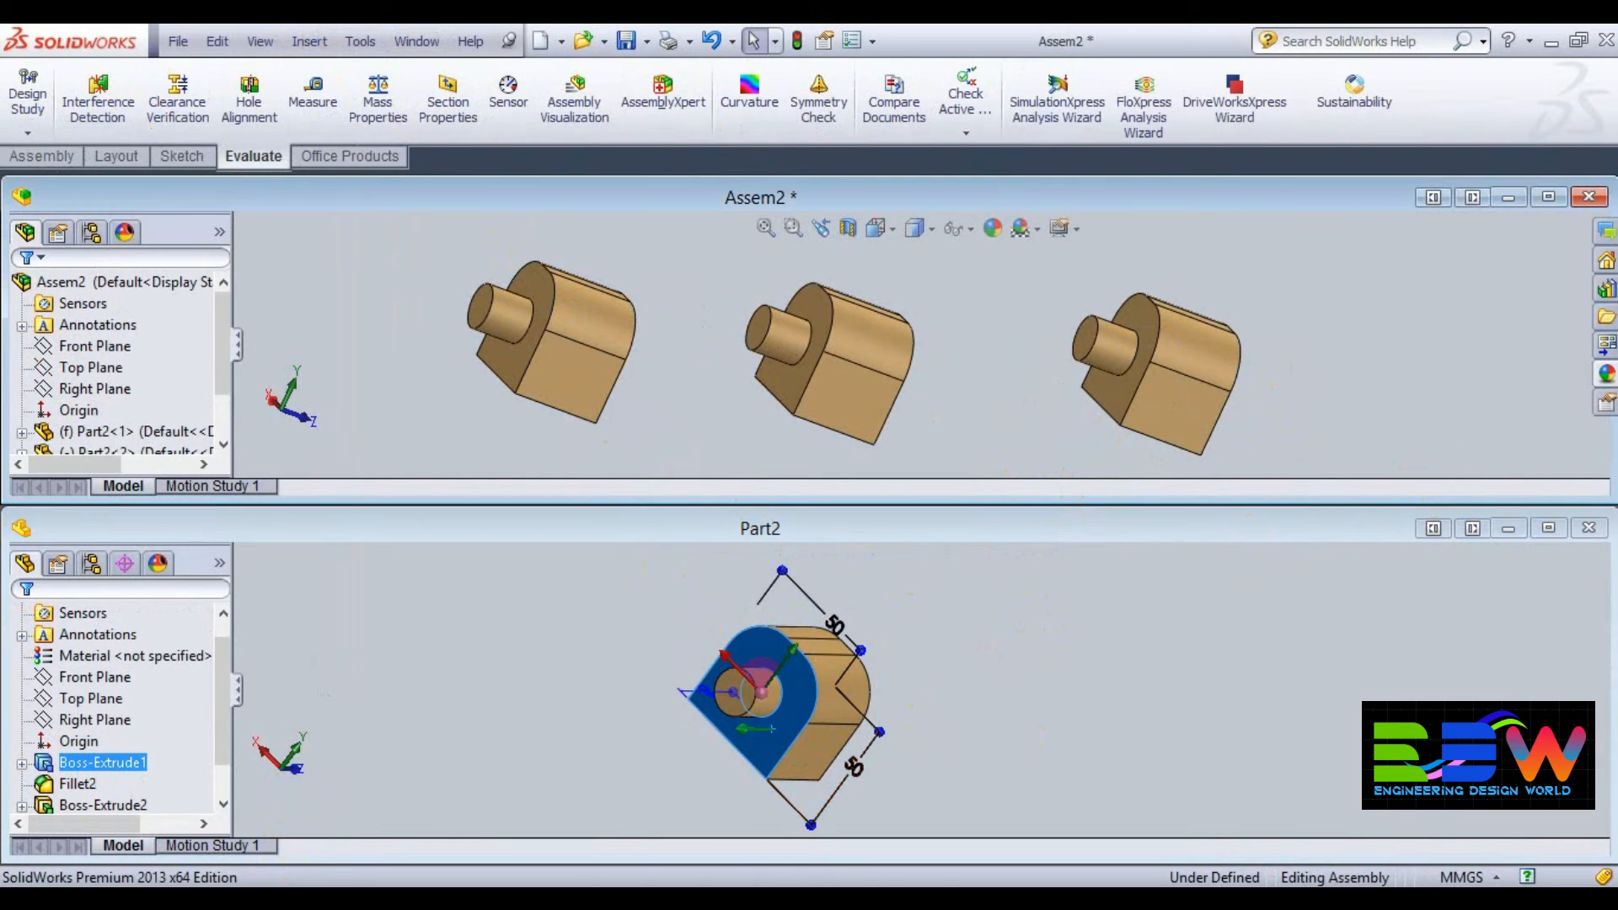
click(1548, 197)
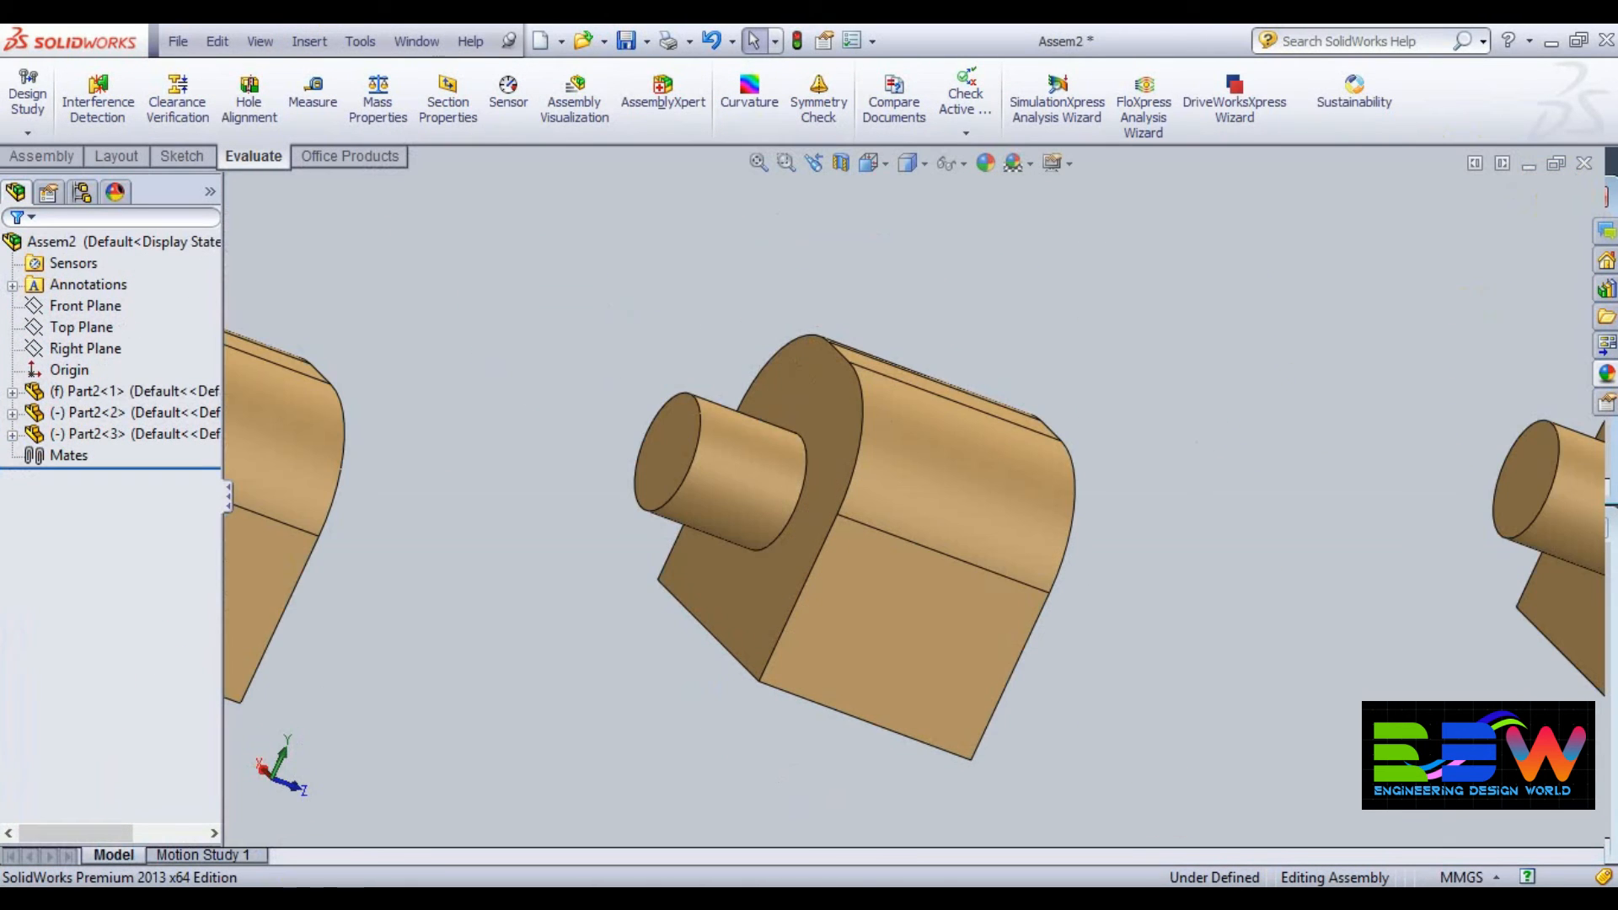
- Examine the three part copies in the assembly from several sides
key(f)
middle_drag(1223, 640, 939, 762)
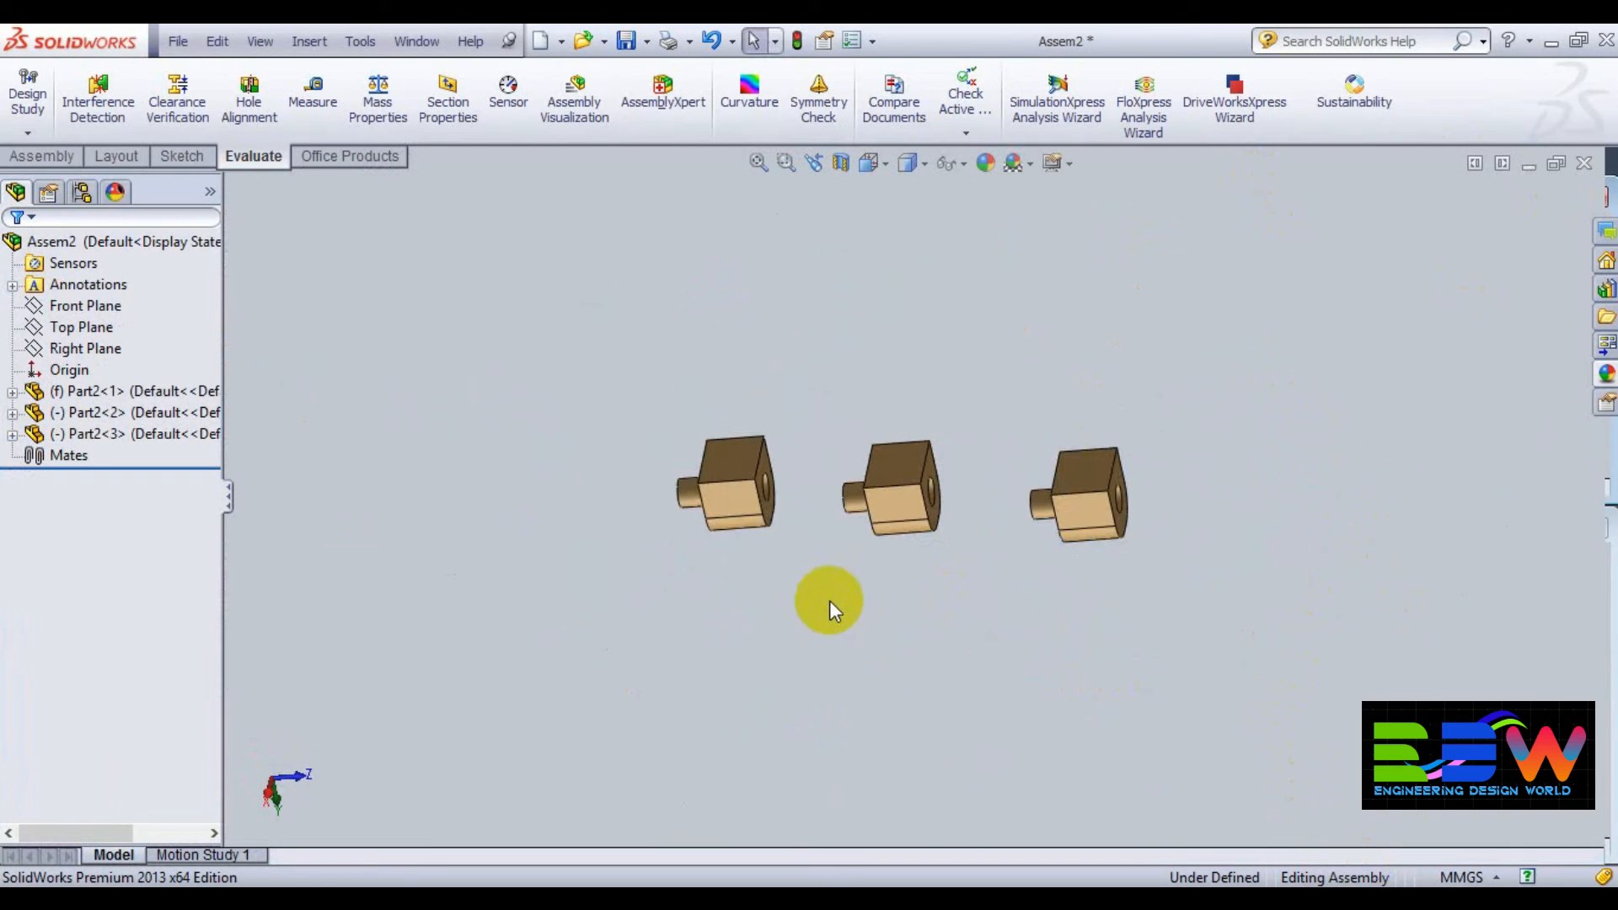
middle_drag(820, 584, 855, 616)
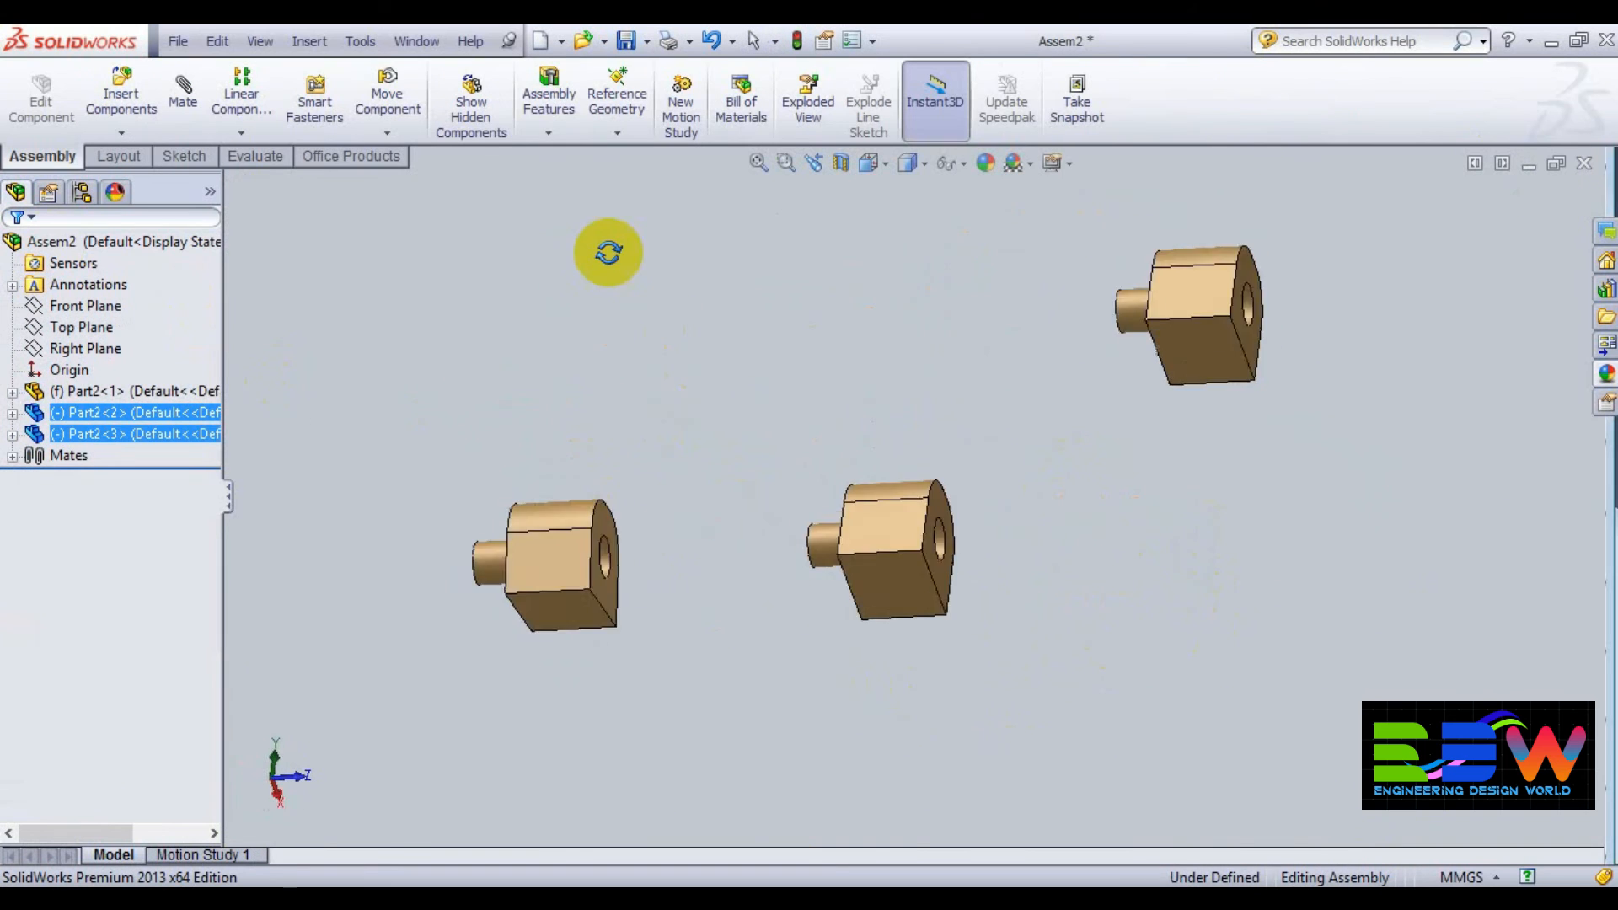
middle_drag(606, 245, 797, 377)
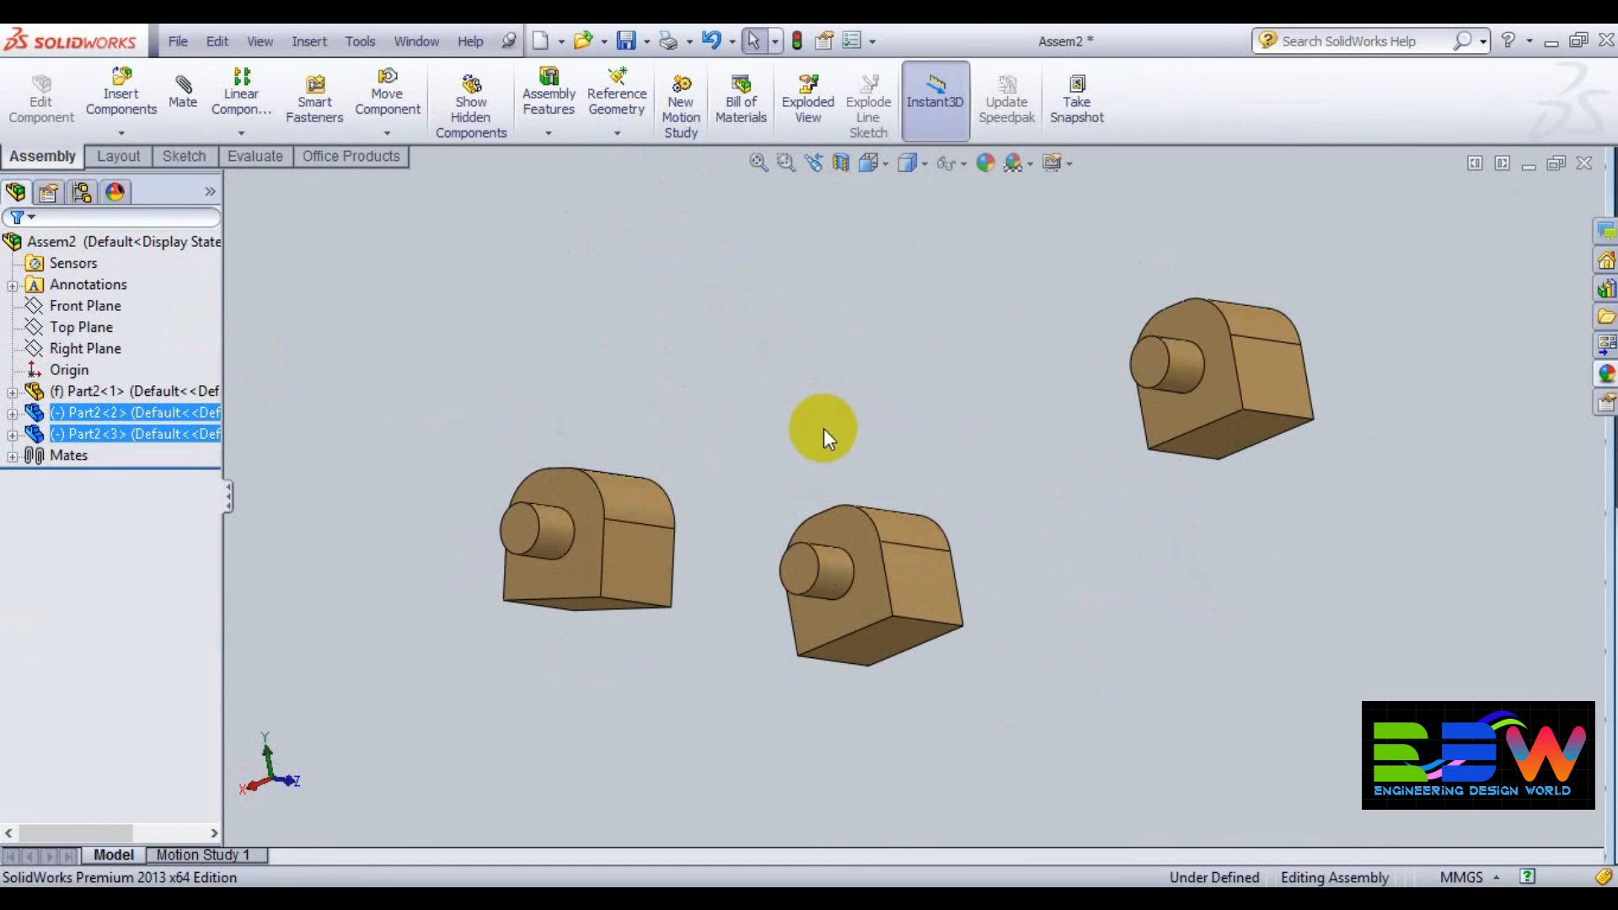
scroll(886, 497, down, 6)
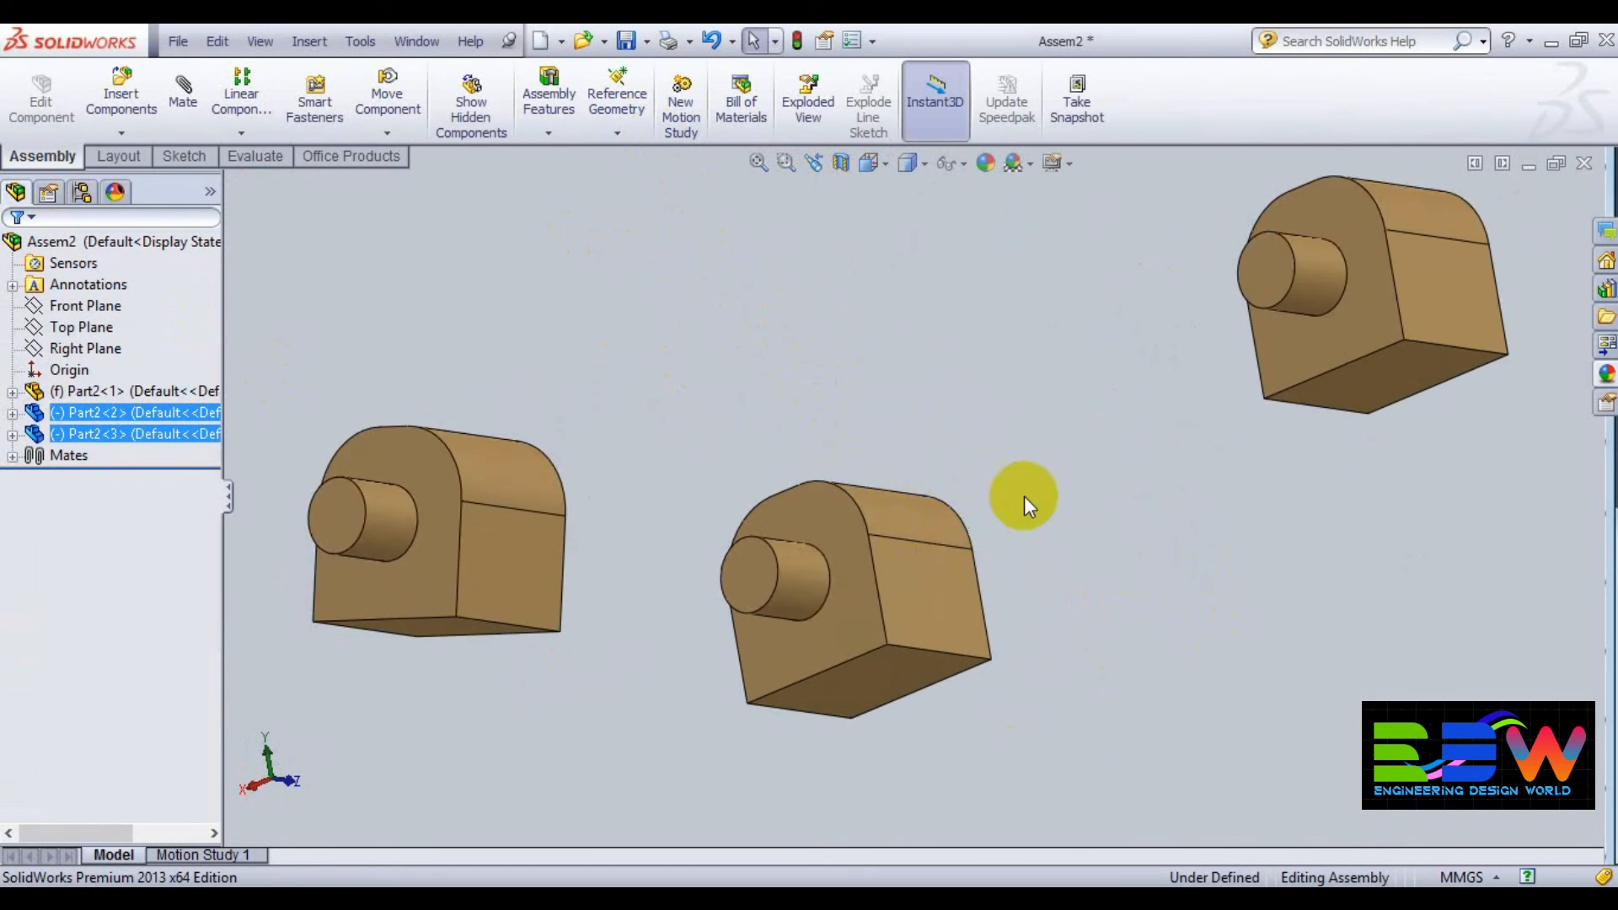
scroll(1034, 498, up, 4)
middle_drag(1035, 497, 1046, 631)
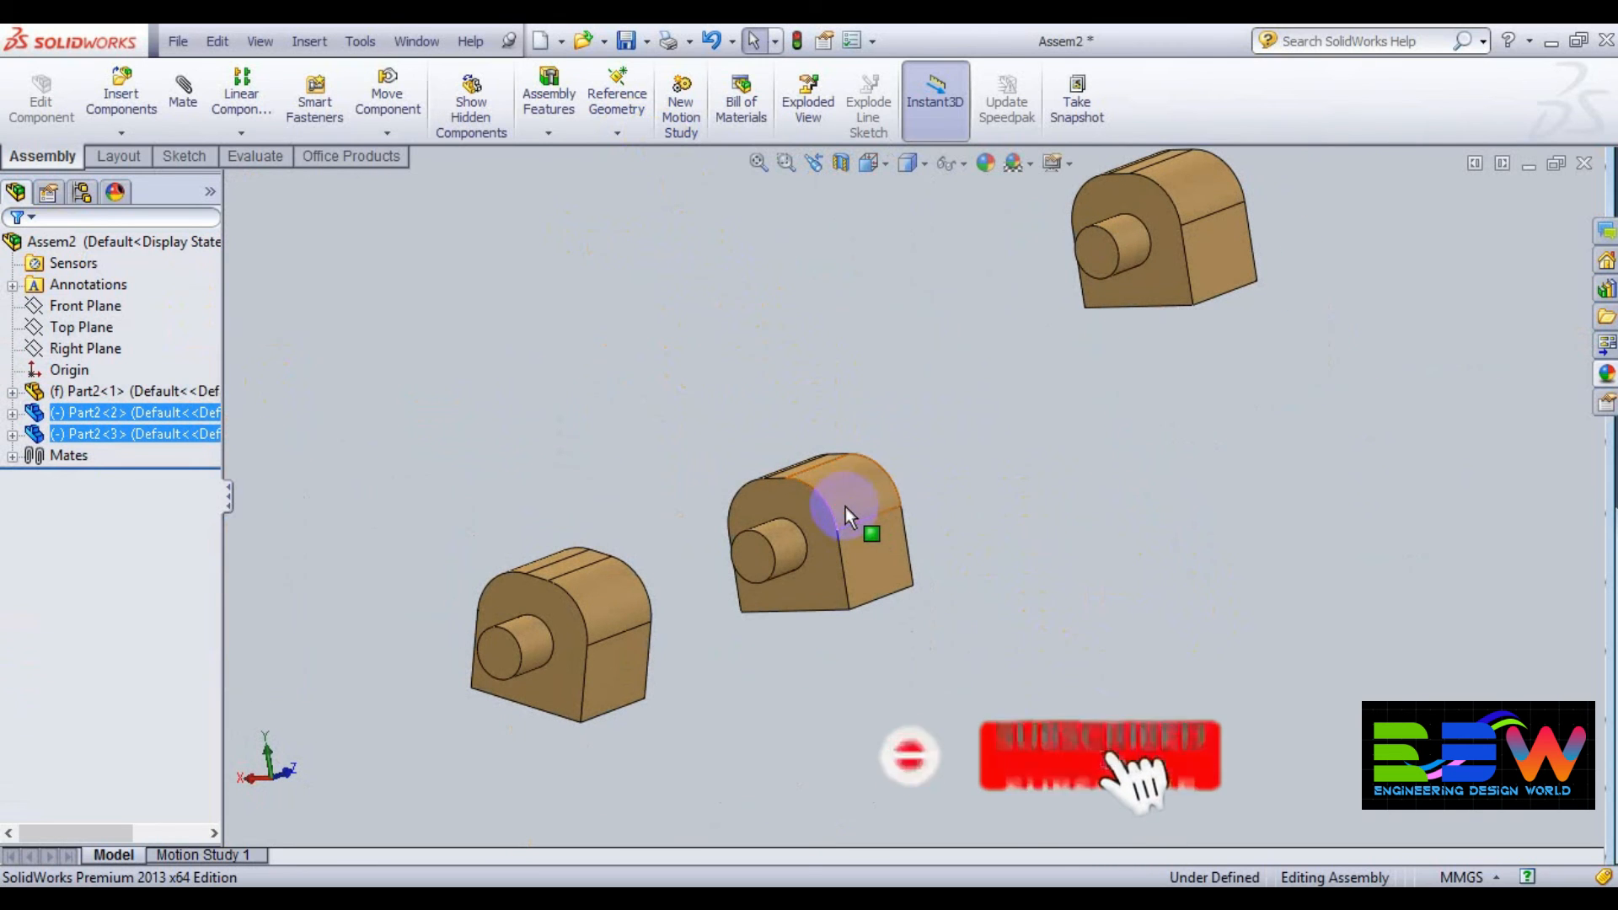
click(841, 507)
click(1078, 592)
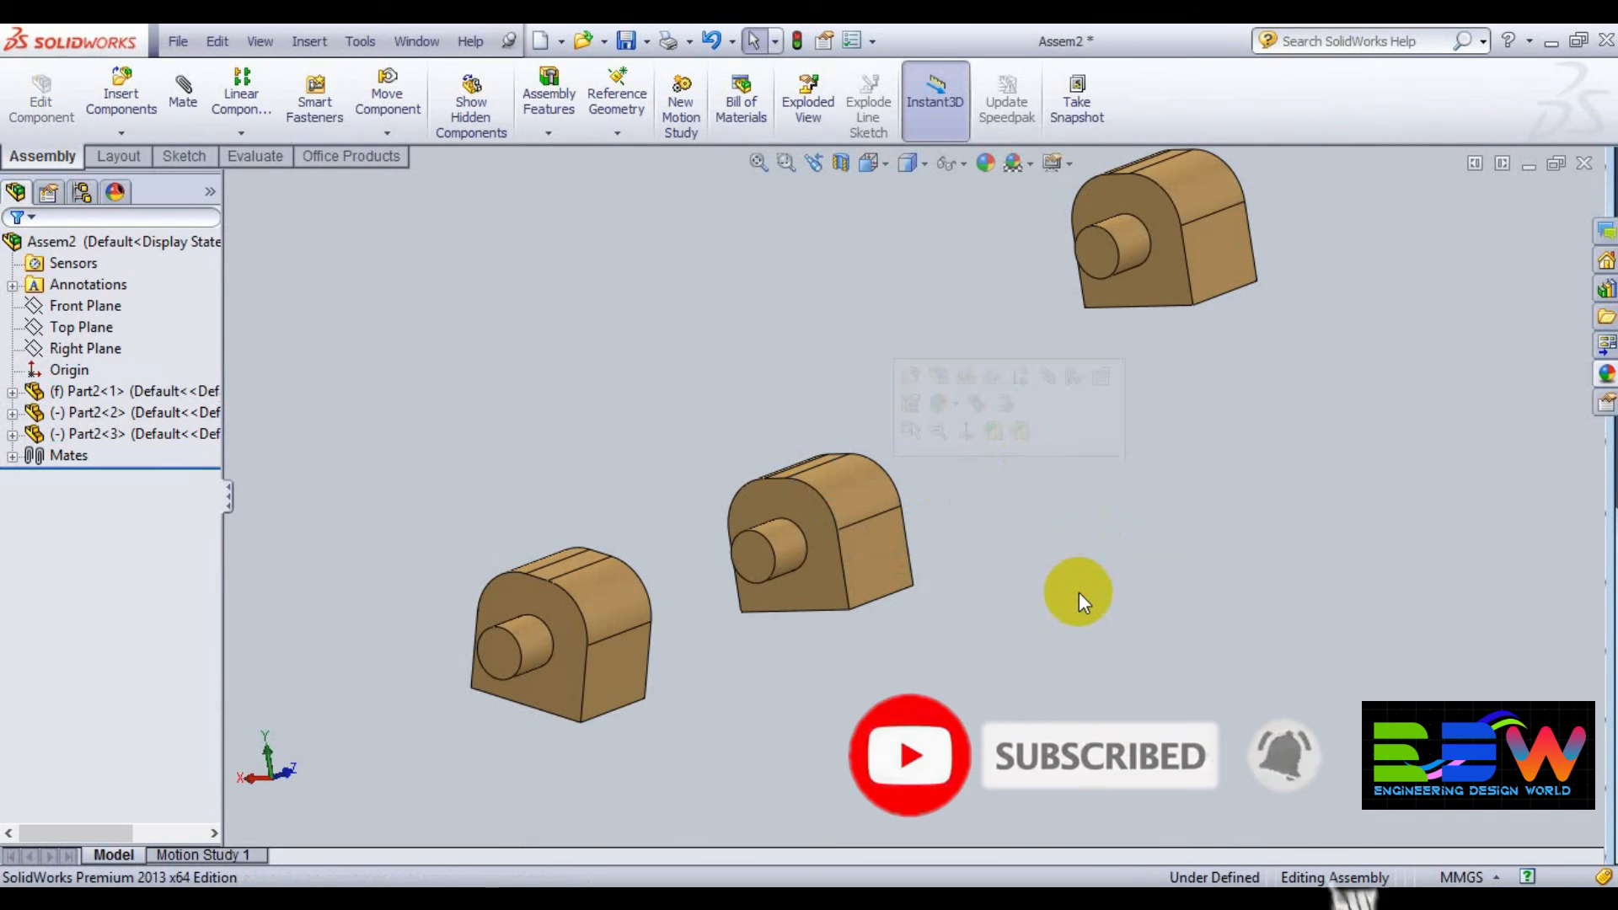
- Rotate the left loose copy of the part and shift the right copy slightly relative to the fixed middle one
middle_drag(1035, 596, 546, 422)
click(865, 526)
mouse_move(437, 413)
mouse_down()
mouse_move(523, 423)
mouse_move(620, 355)
mouse_move(441, 423)
mouse_up()
drag(858, 447, 921, 561)
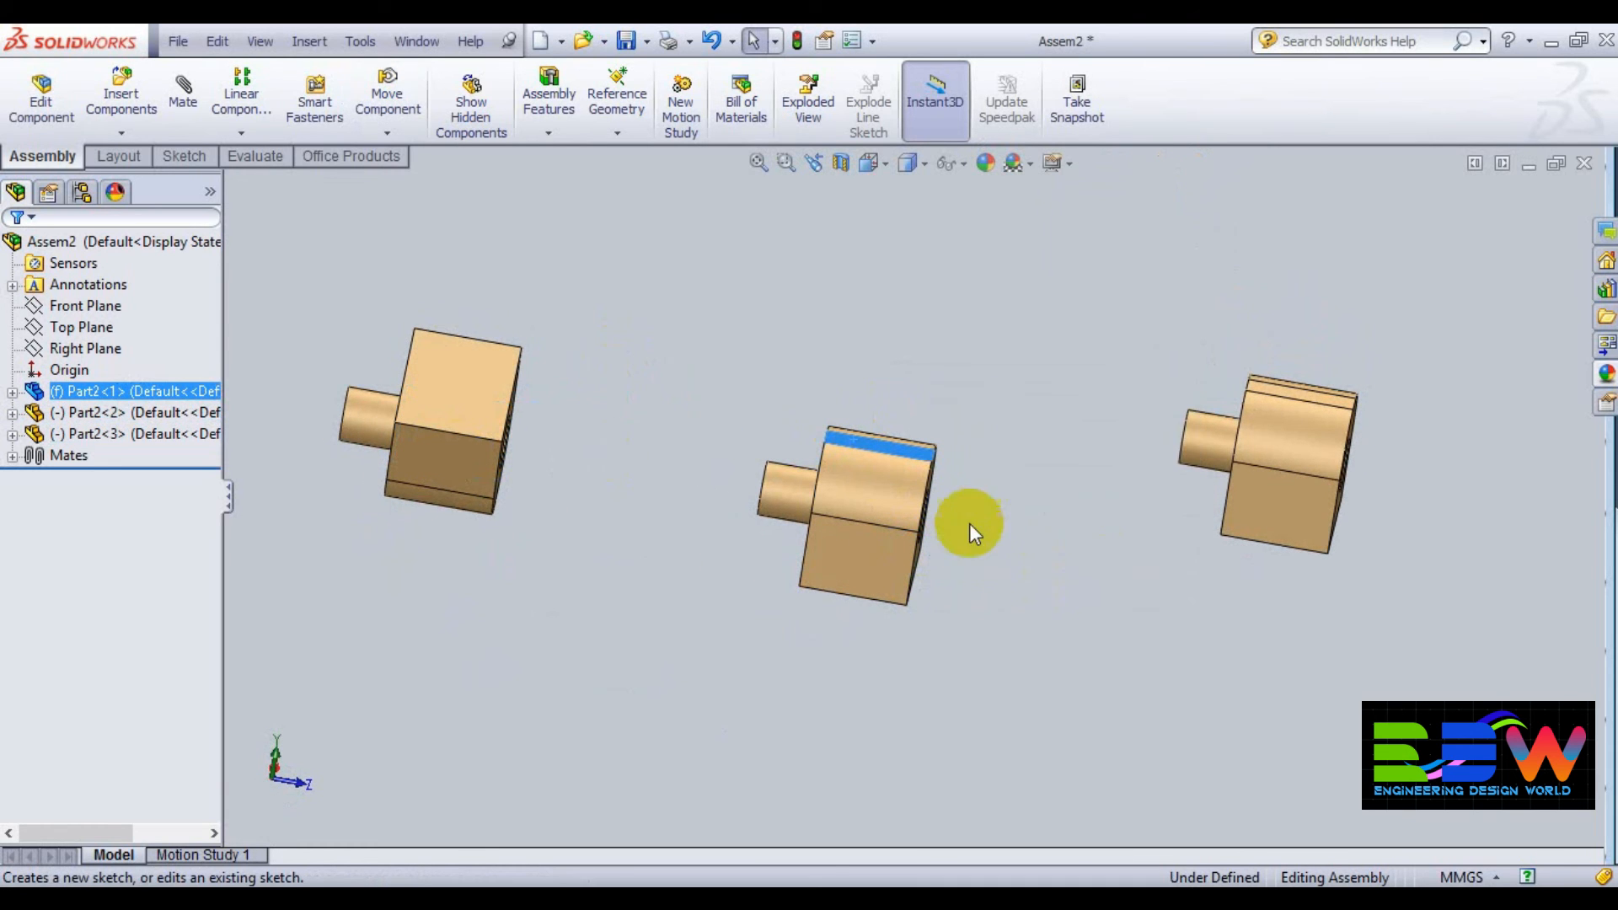
drag(1216, 433, 1264, 400)
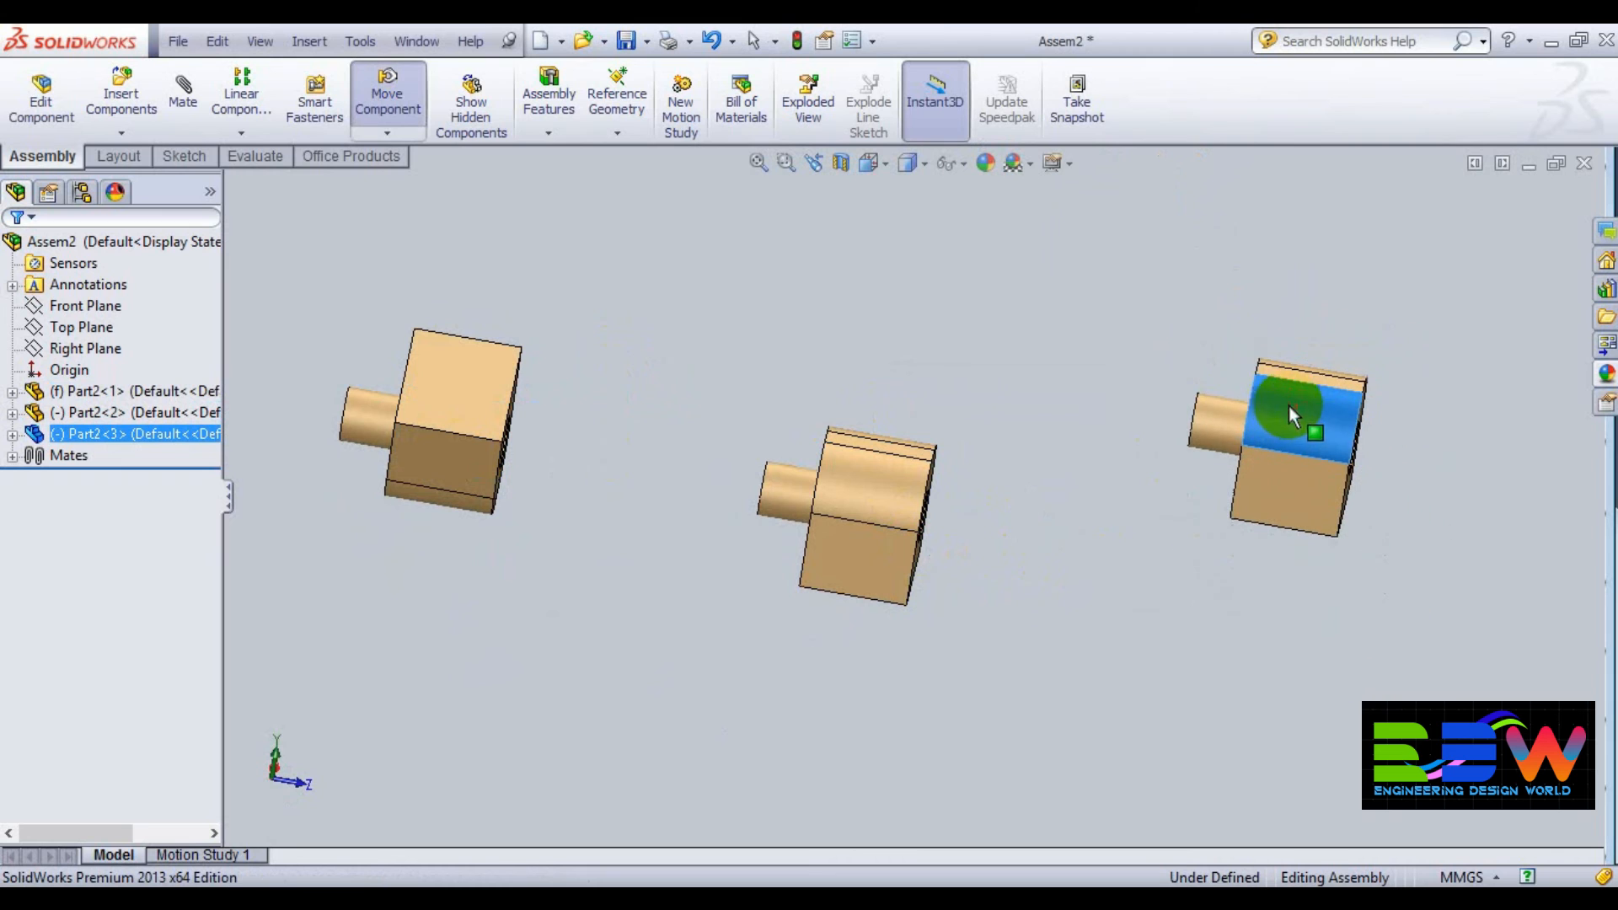
click(708, 346)
- Add a concentric mate between the fixed middle part's cylindrical boss and the left copy's hole
middle_drag(654, 480, 682, 526)
scroll(628, 430, up, 3)
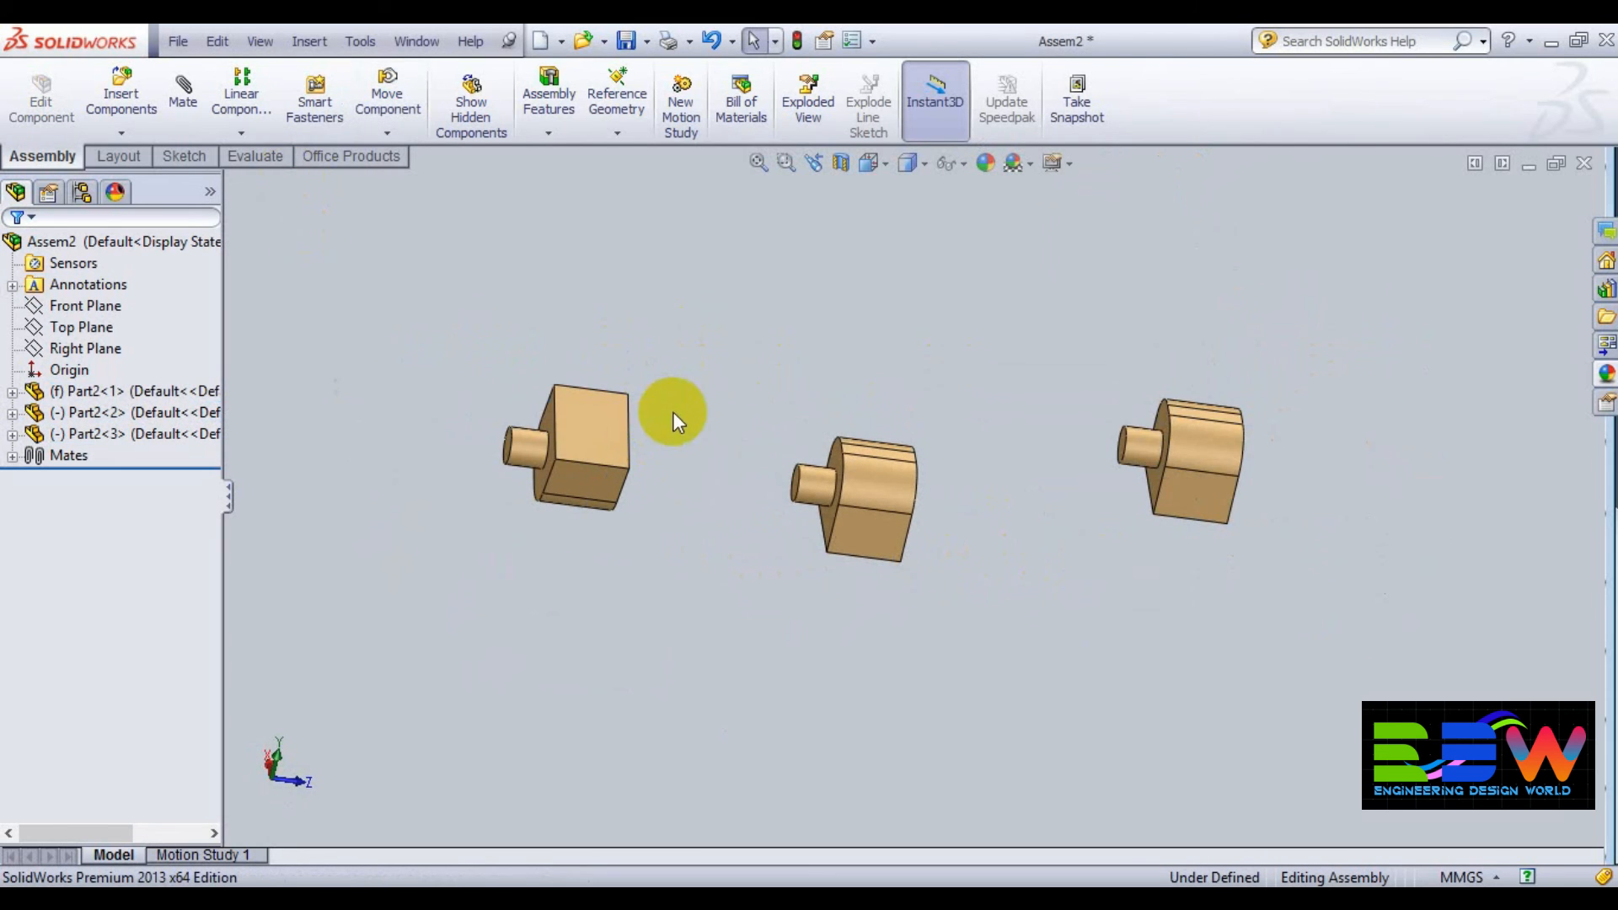
scroll(606, 384, down, 2)
click(180, 97)
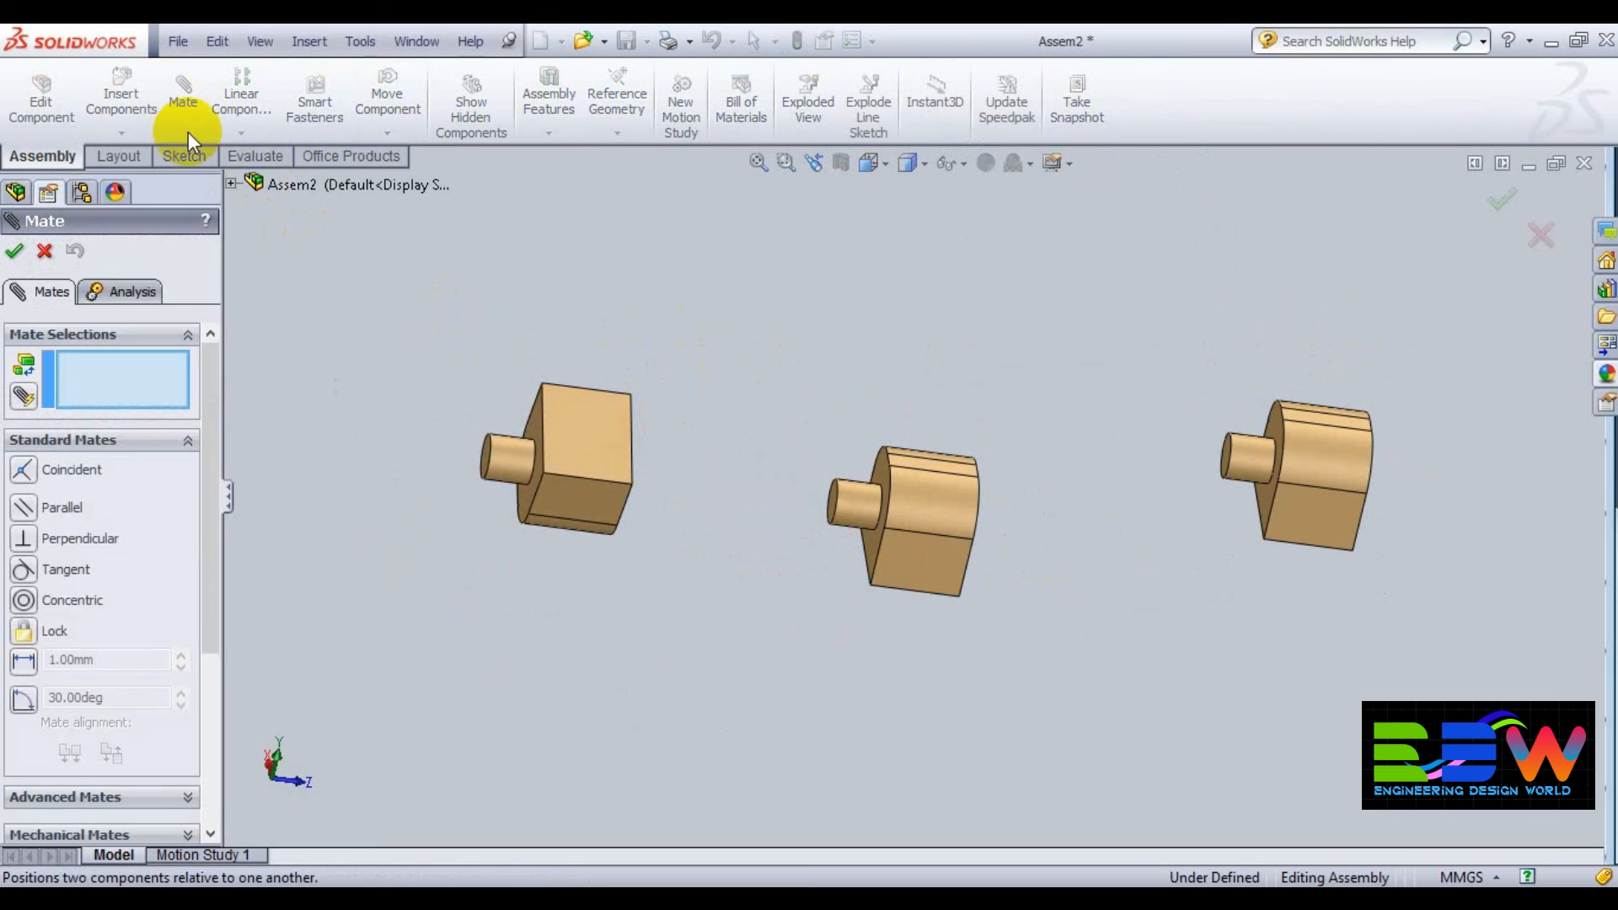
middle_drag(709, 569, 714, 700)
middle_drag(776, 507, 829, 482)
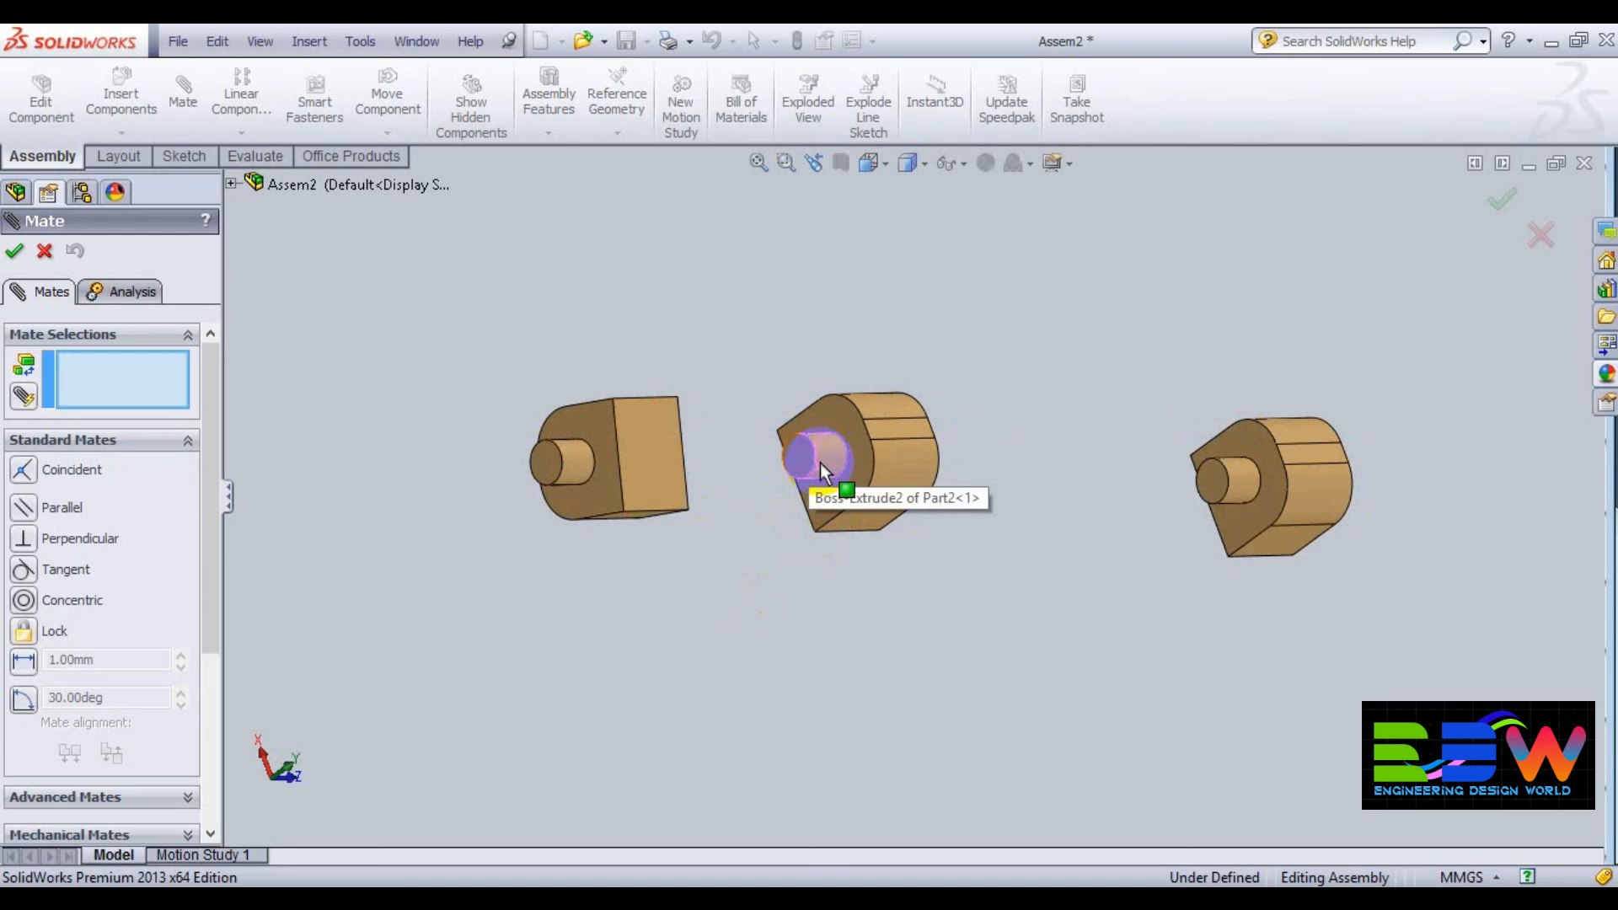
click(831, 465)
middle_drag(995, 376, 922, 389)
click(822, 453)
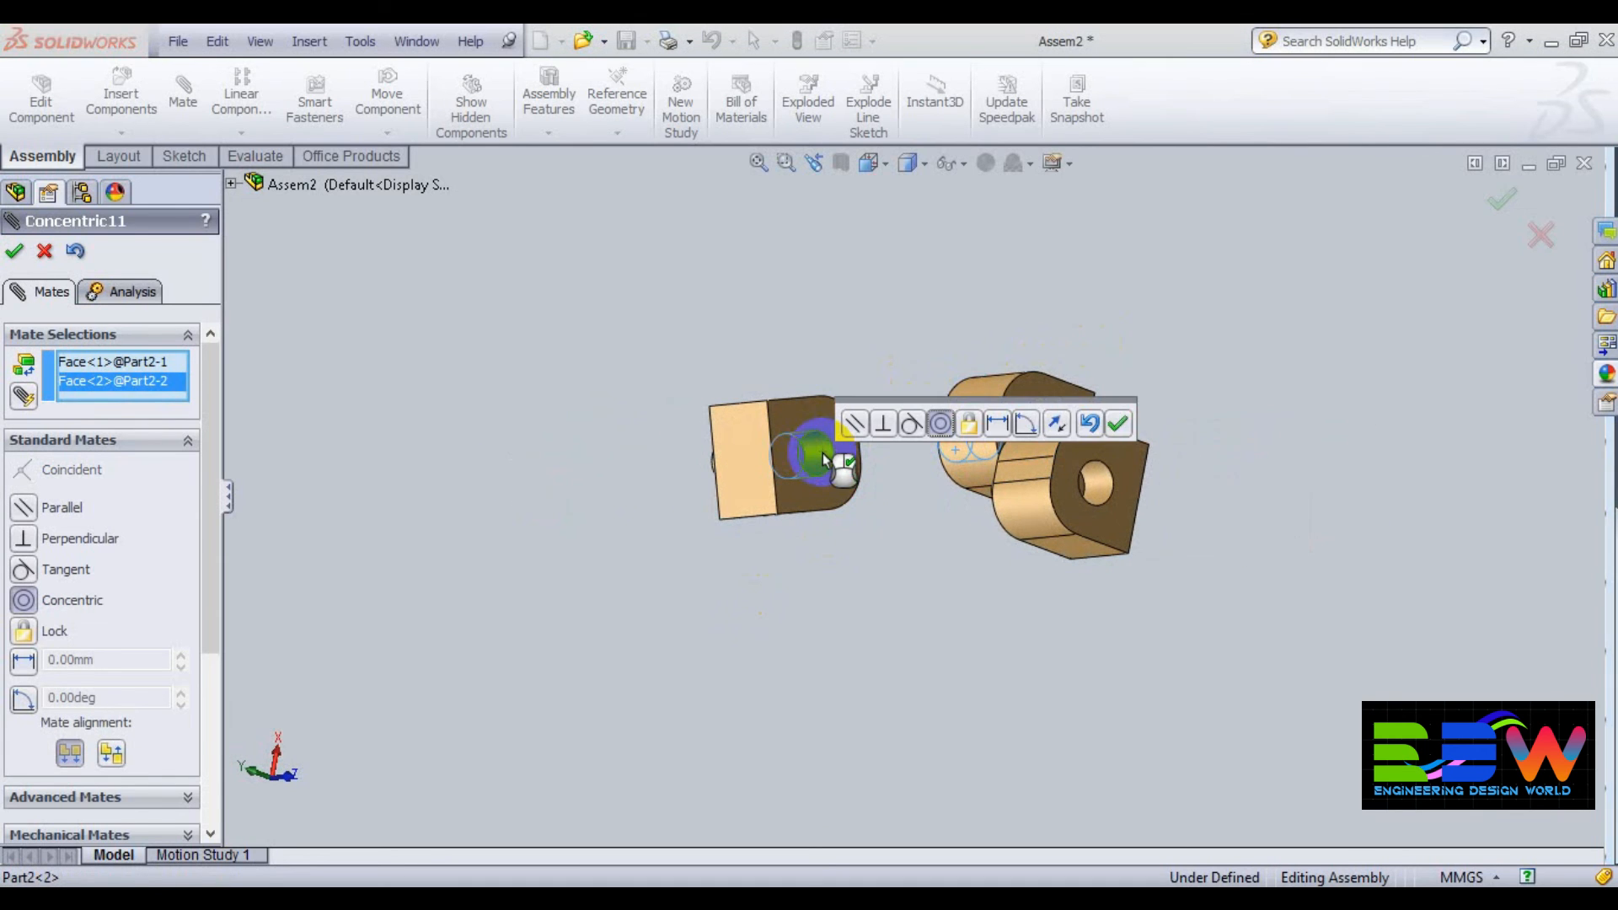
click(1118, 425)
- Add a concentric mate between the right copy's cylindrical boss and the fixed middle part's hole
middle_drag(992, 534, 1200, 476)
click(1229, 497)
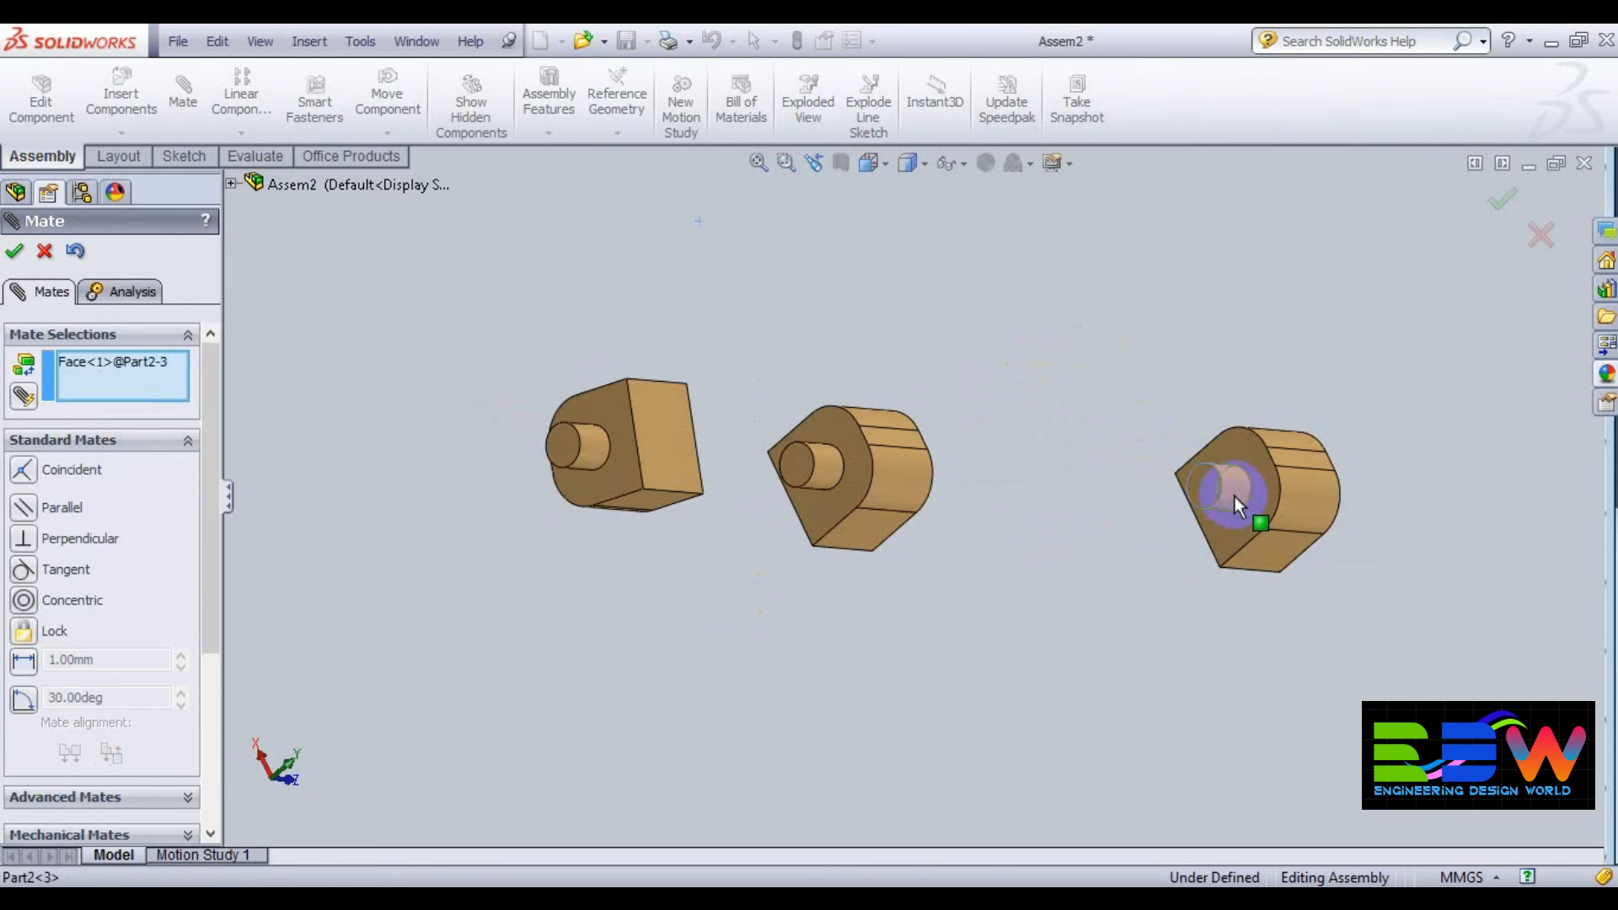
middle_drag(1446, 363, 1256, 430)
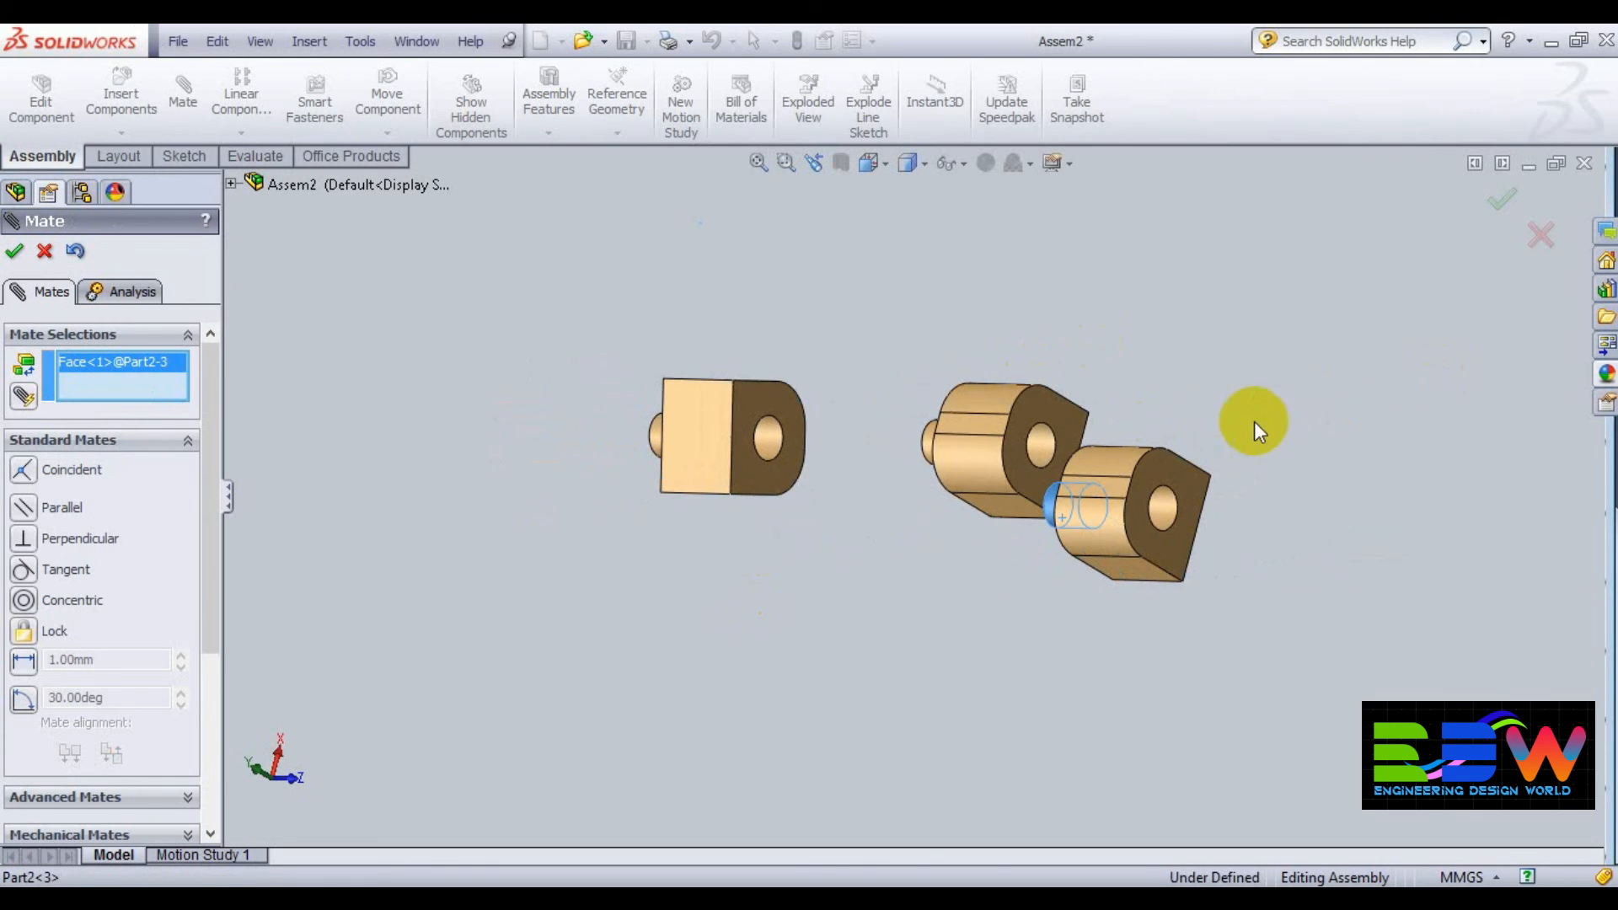
click(1048, 440)
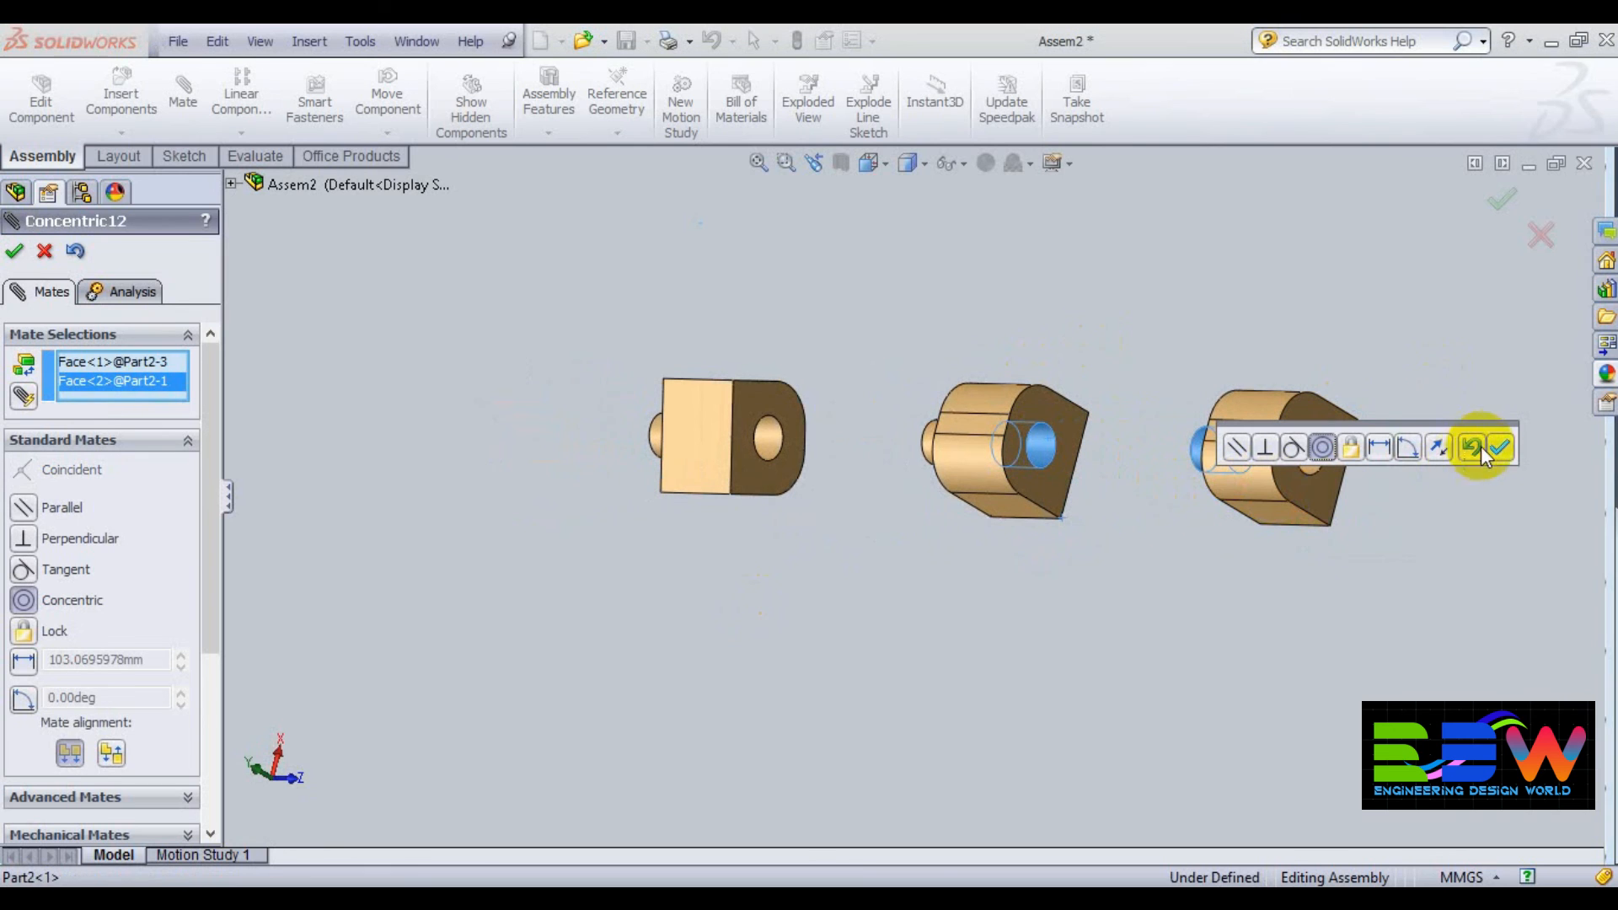
click(1498, 449)
- Add a coincident mate between the right copy's boss-side face and the fixed middle part's hole-side face
middle_drag(1449, 509, 933, 497)
middle_drag(669, 478, 630, 373)
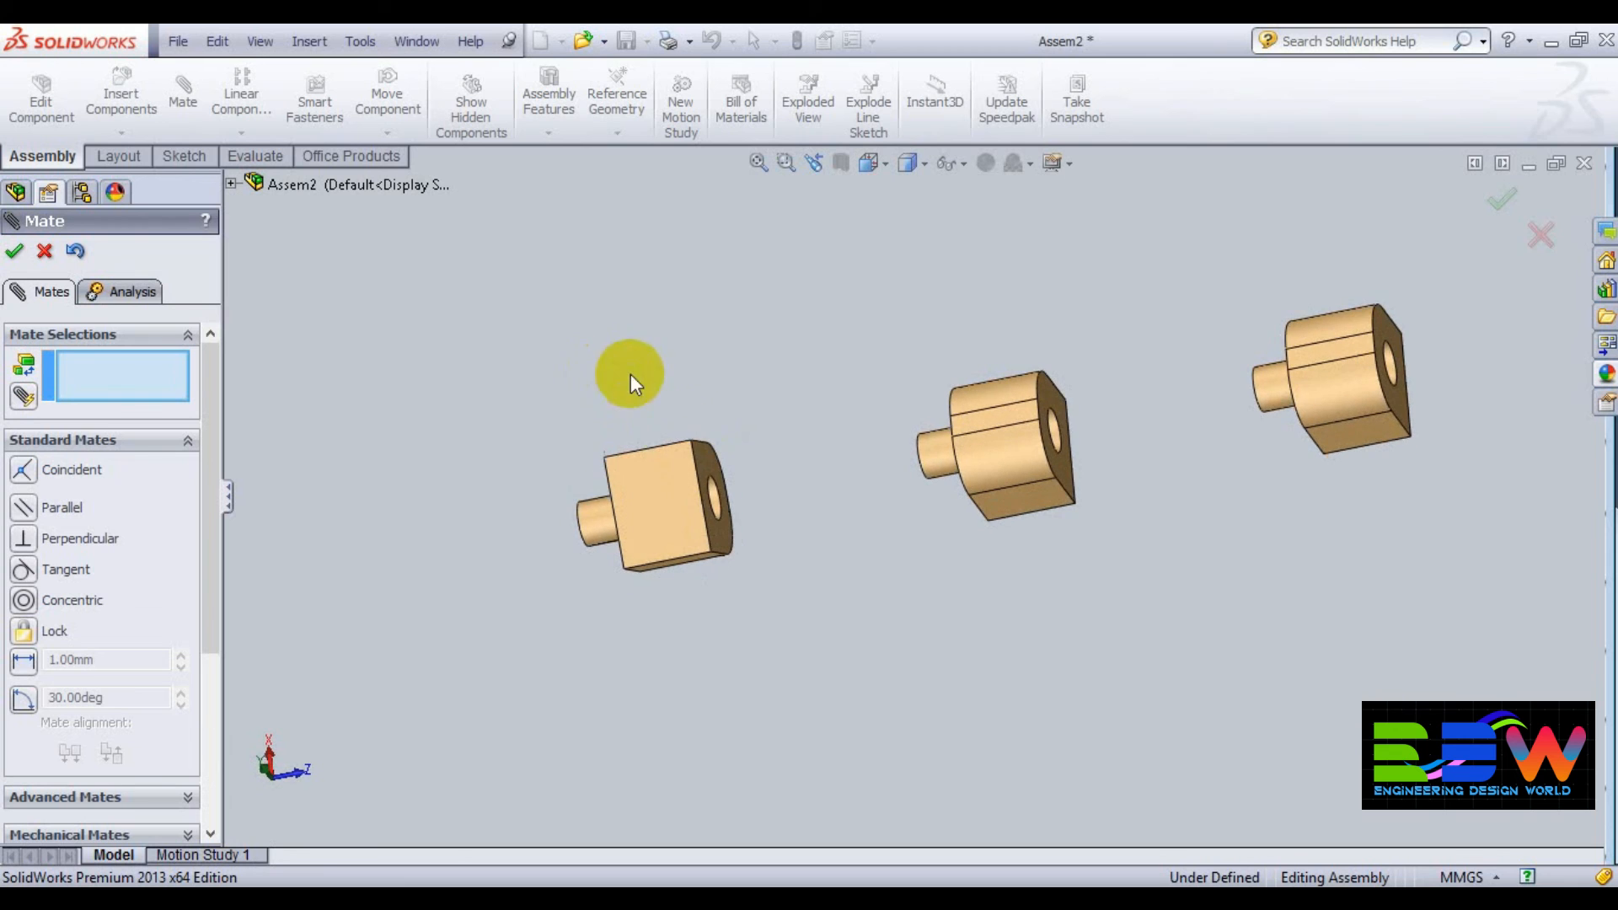
middle_drag(910, 509, 932, 350)
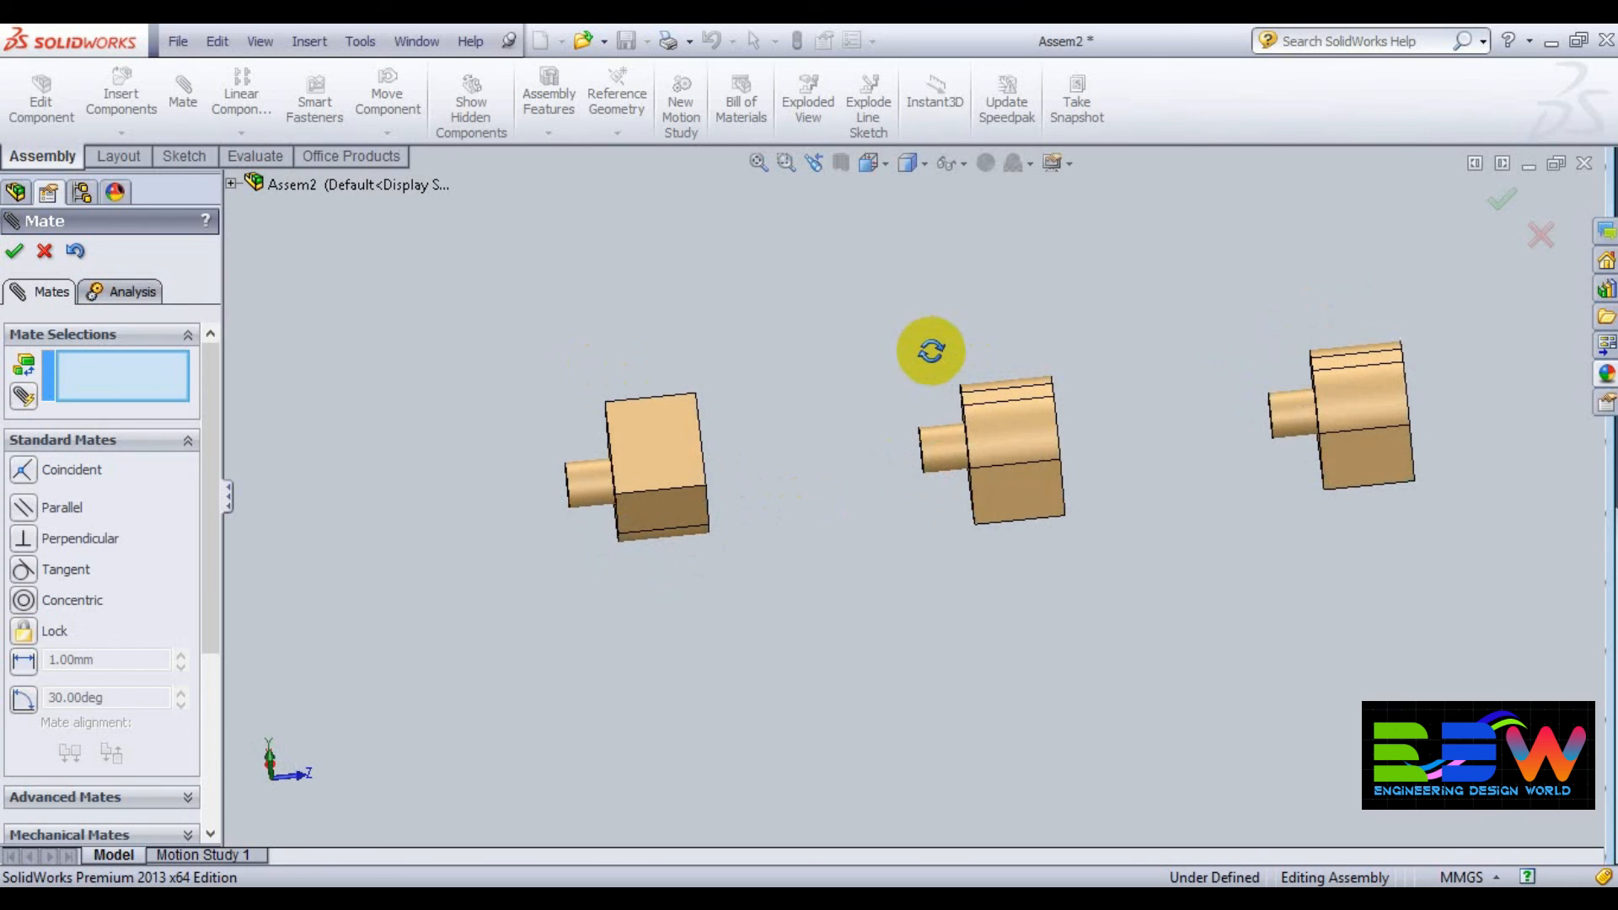
middle_drag(1127, 492, 1258, 454)
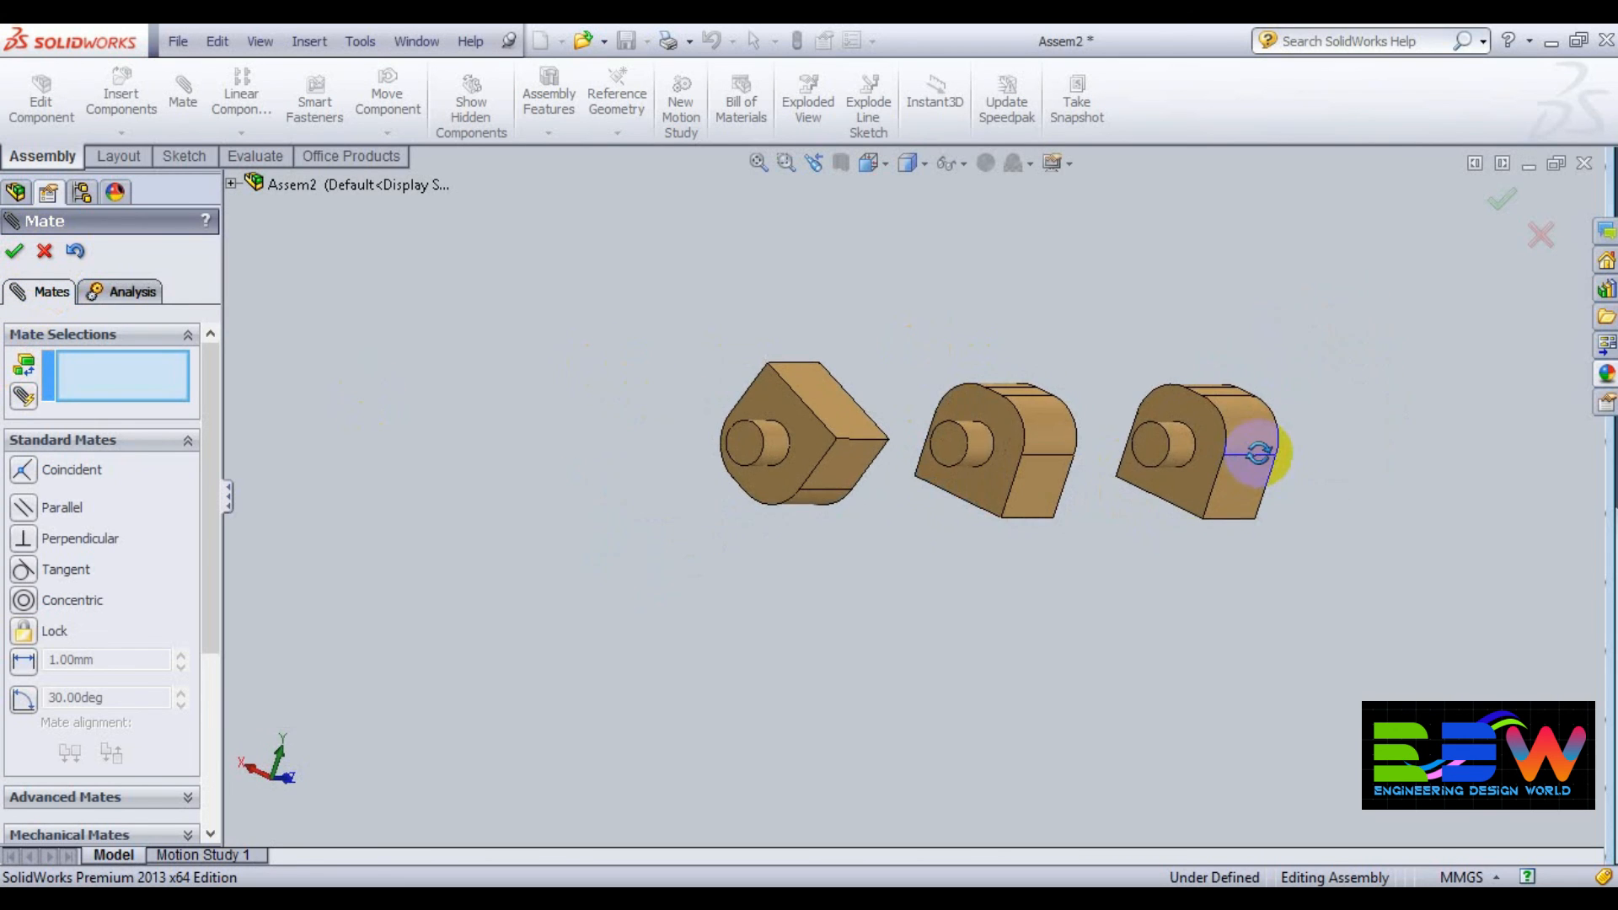
click(1212, 432)
middle_drag(1349, 428, 1161, 507)
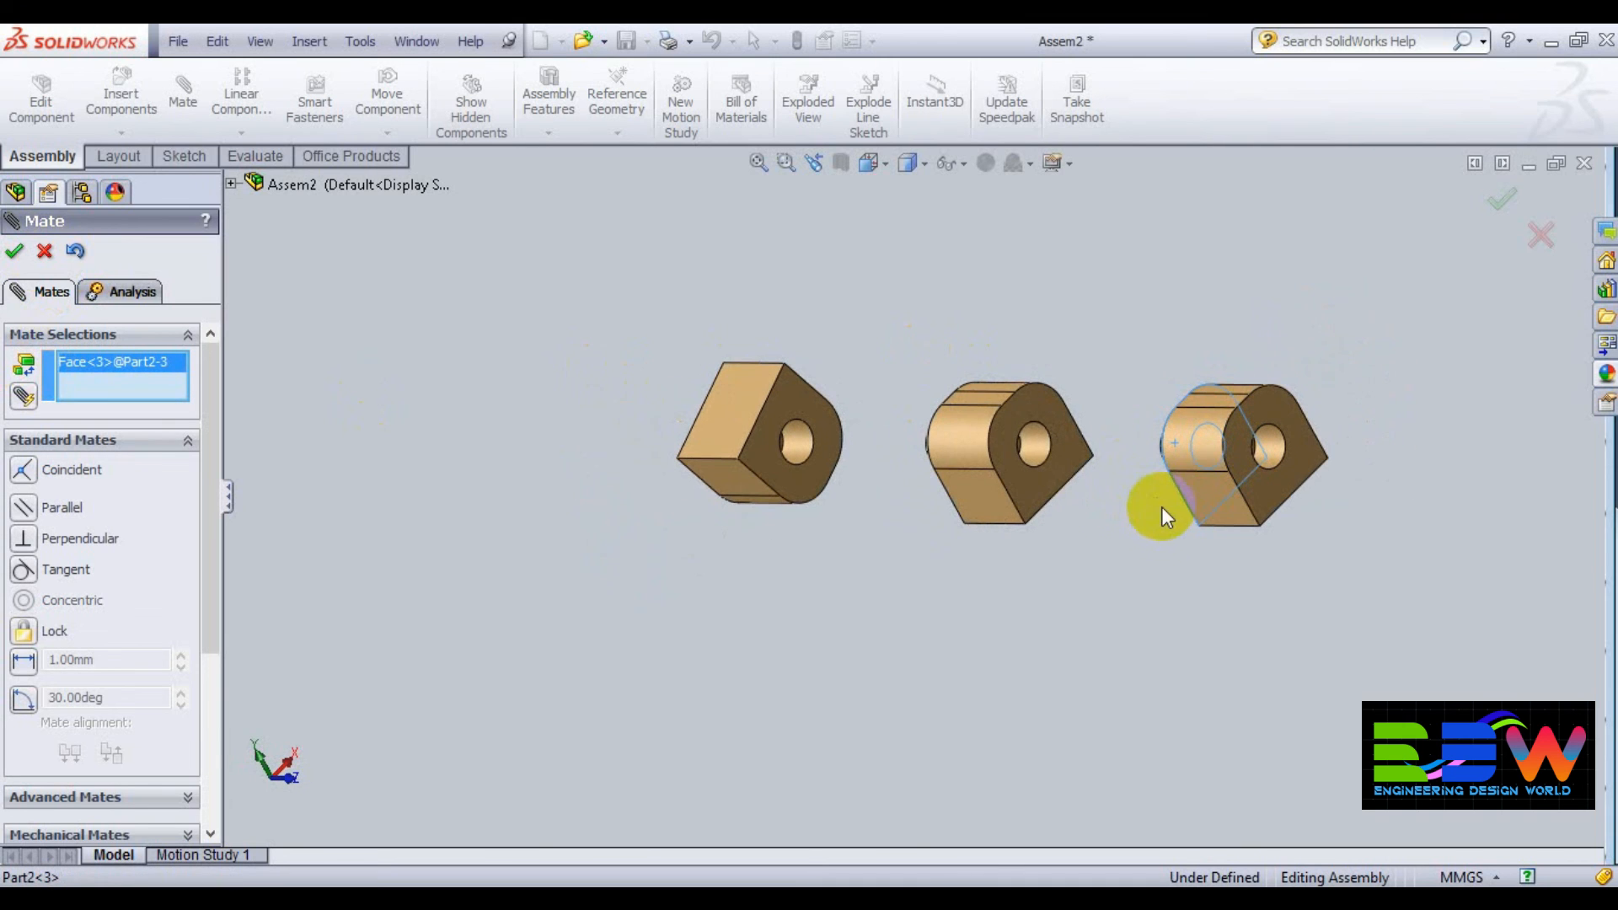
click(1074, 458)
middle_drag(1282, 615, 1403, 557)
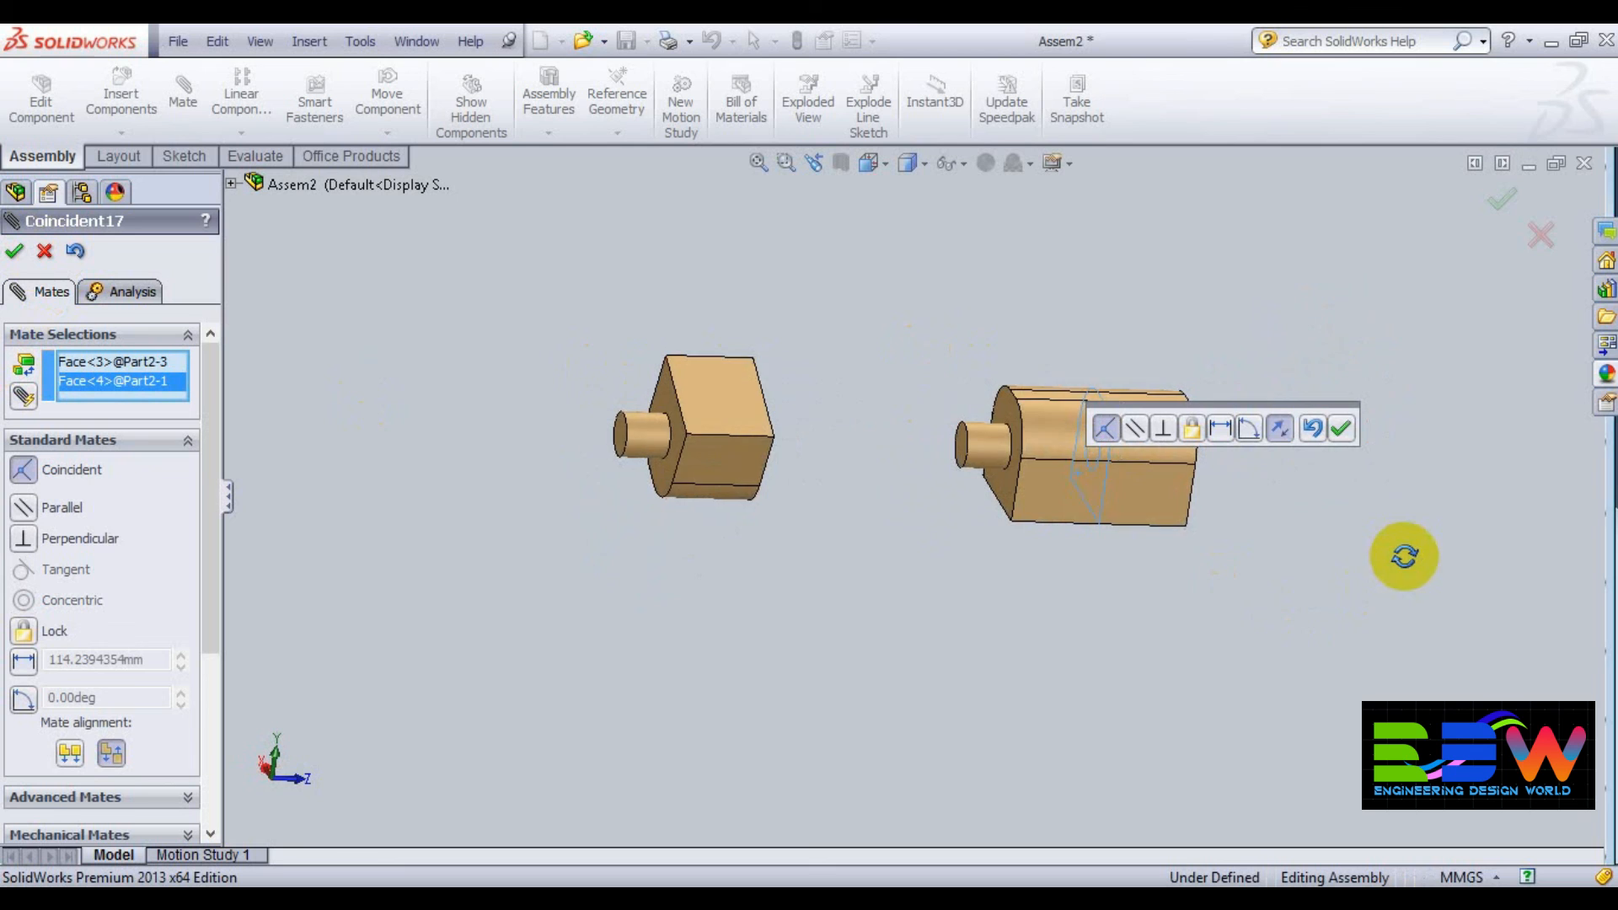
click(1339, 428)
middle_drag(1365, 451, 1216, 462)
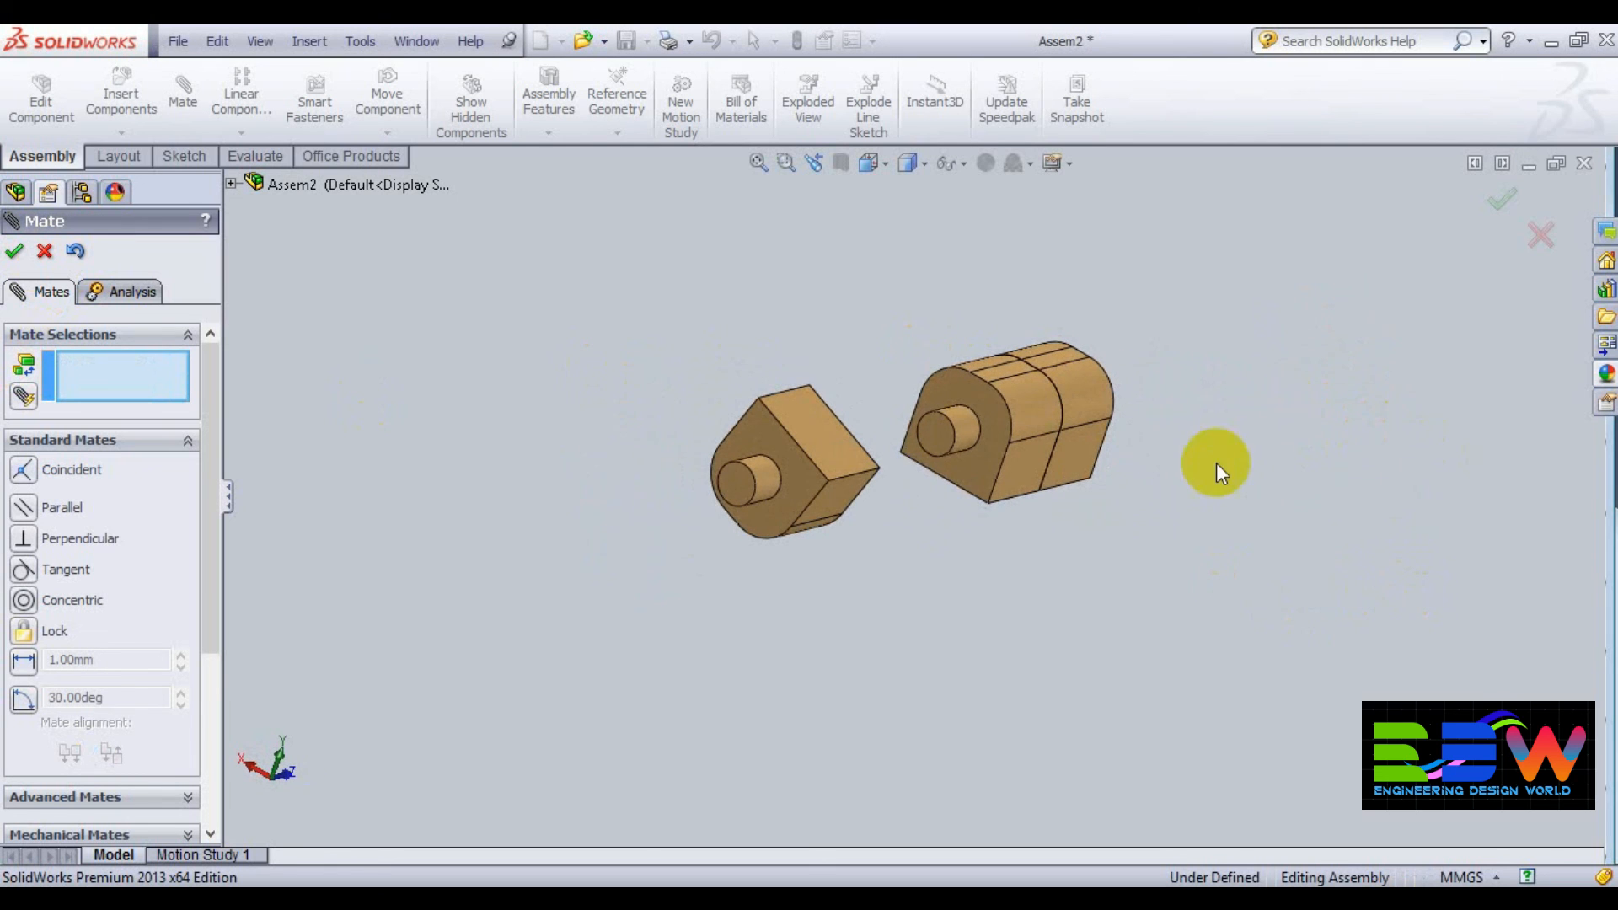
- Add a coincident mate between the fixed middle part's boss-side face and the left copy's hole-side face
click(988, 427)
middle_drag(1434, 407, 1258, 469)
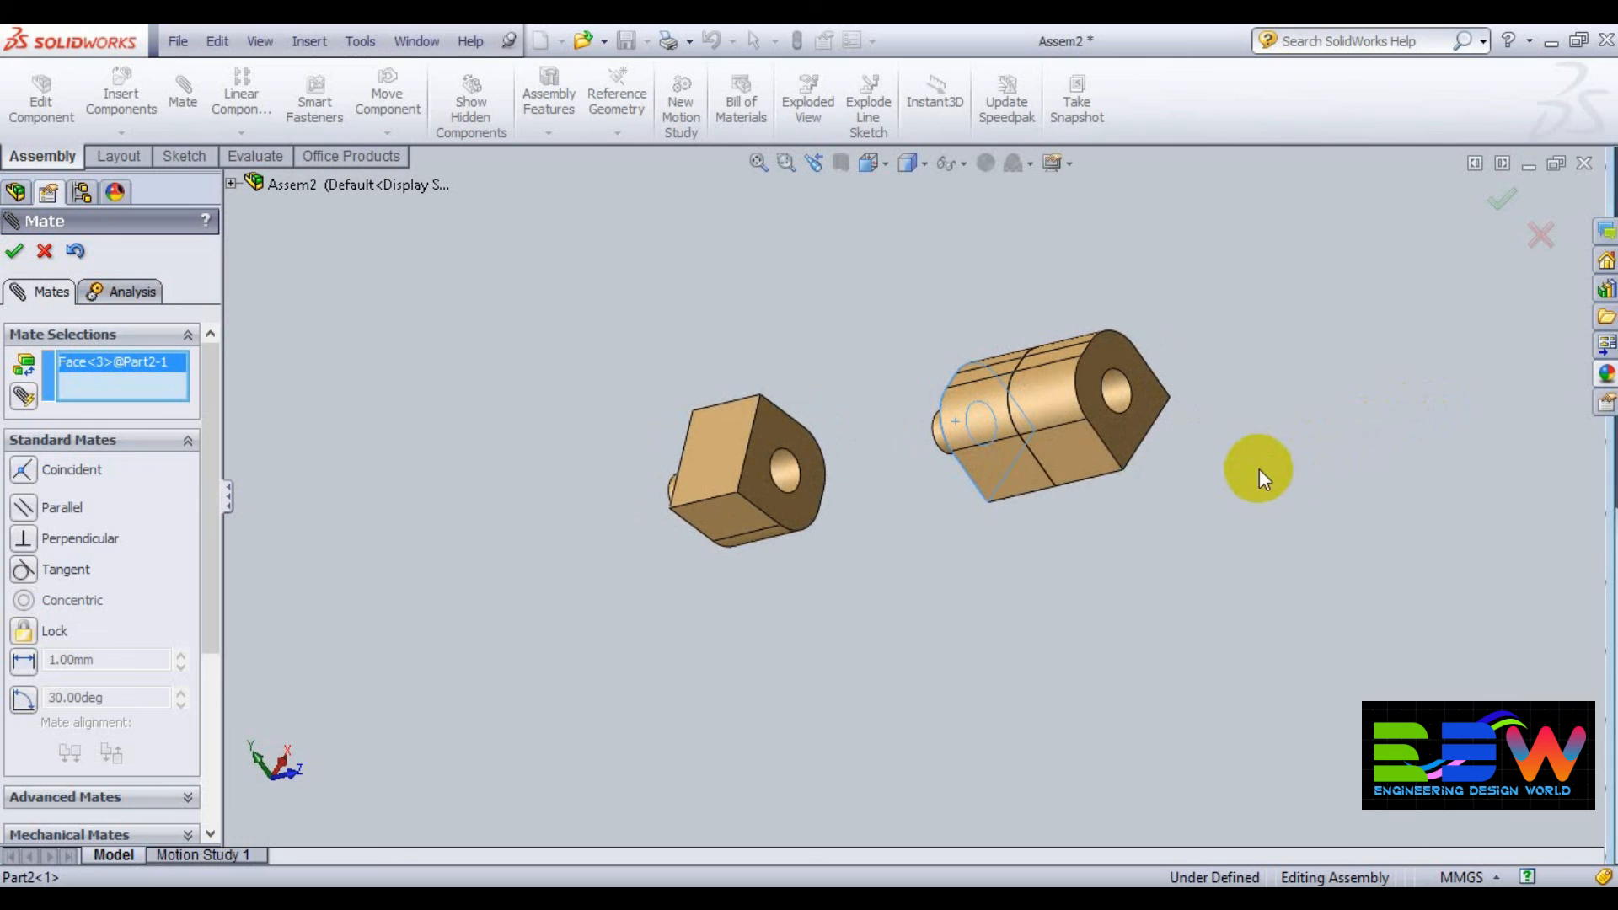
click(776, 433)
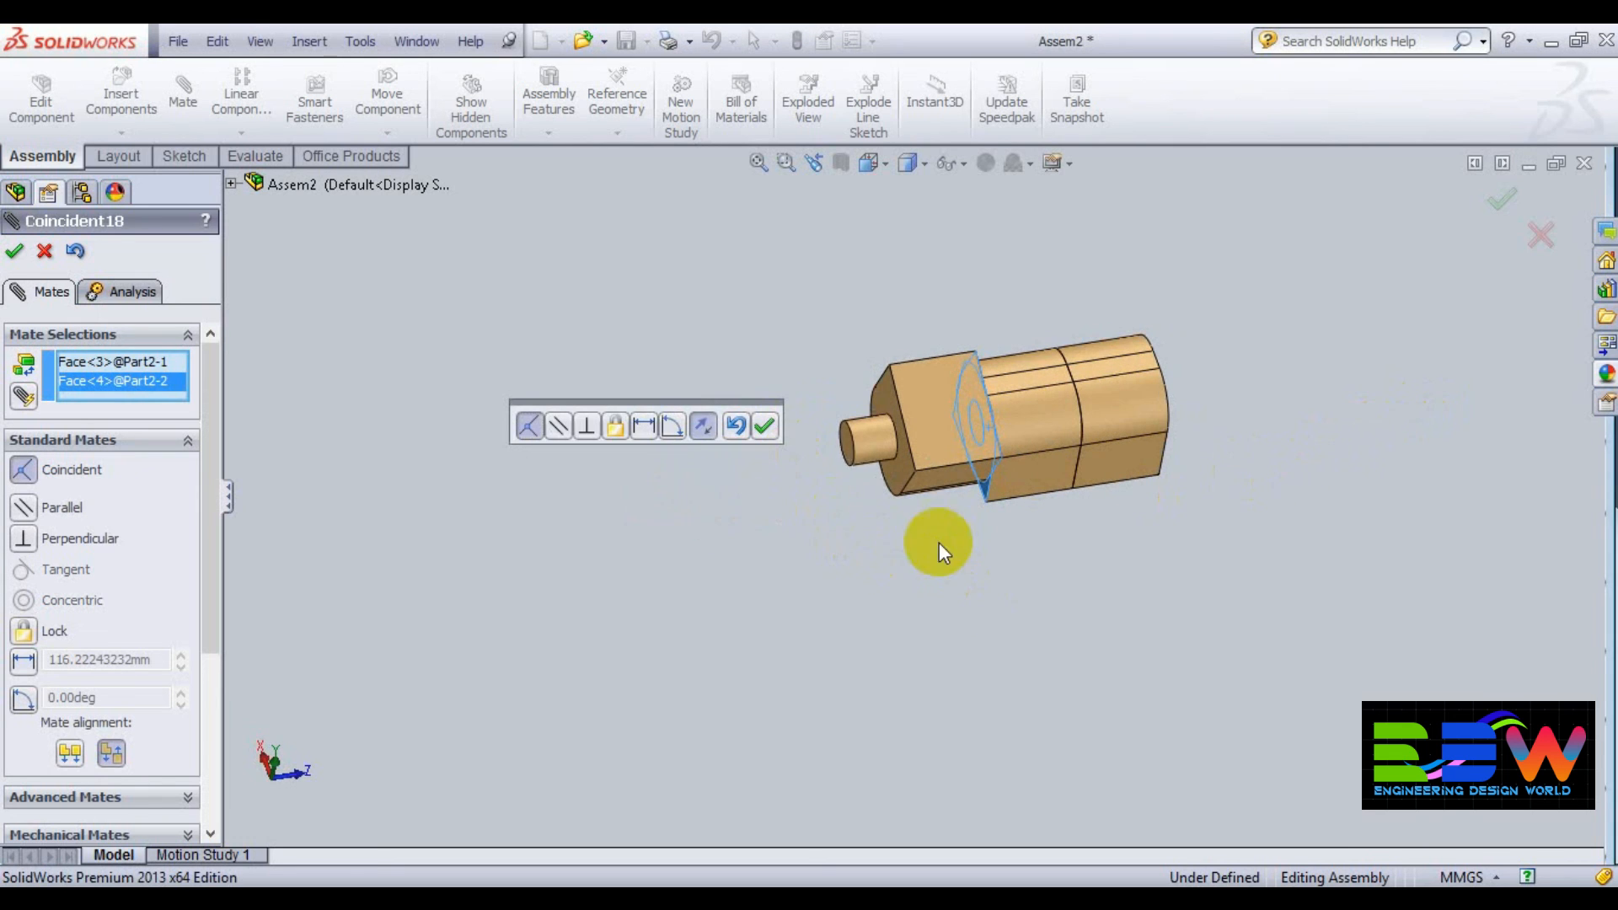
click(765, 426)
- Rotate the left copy about the shared axis until its flat and rounded sides line up with the other two parts
click(954, 472)
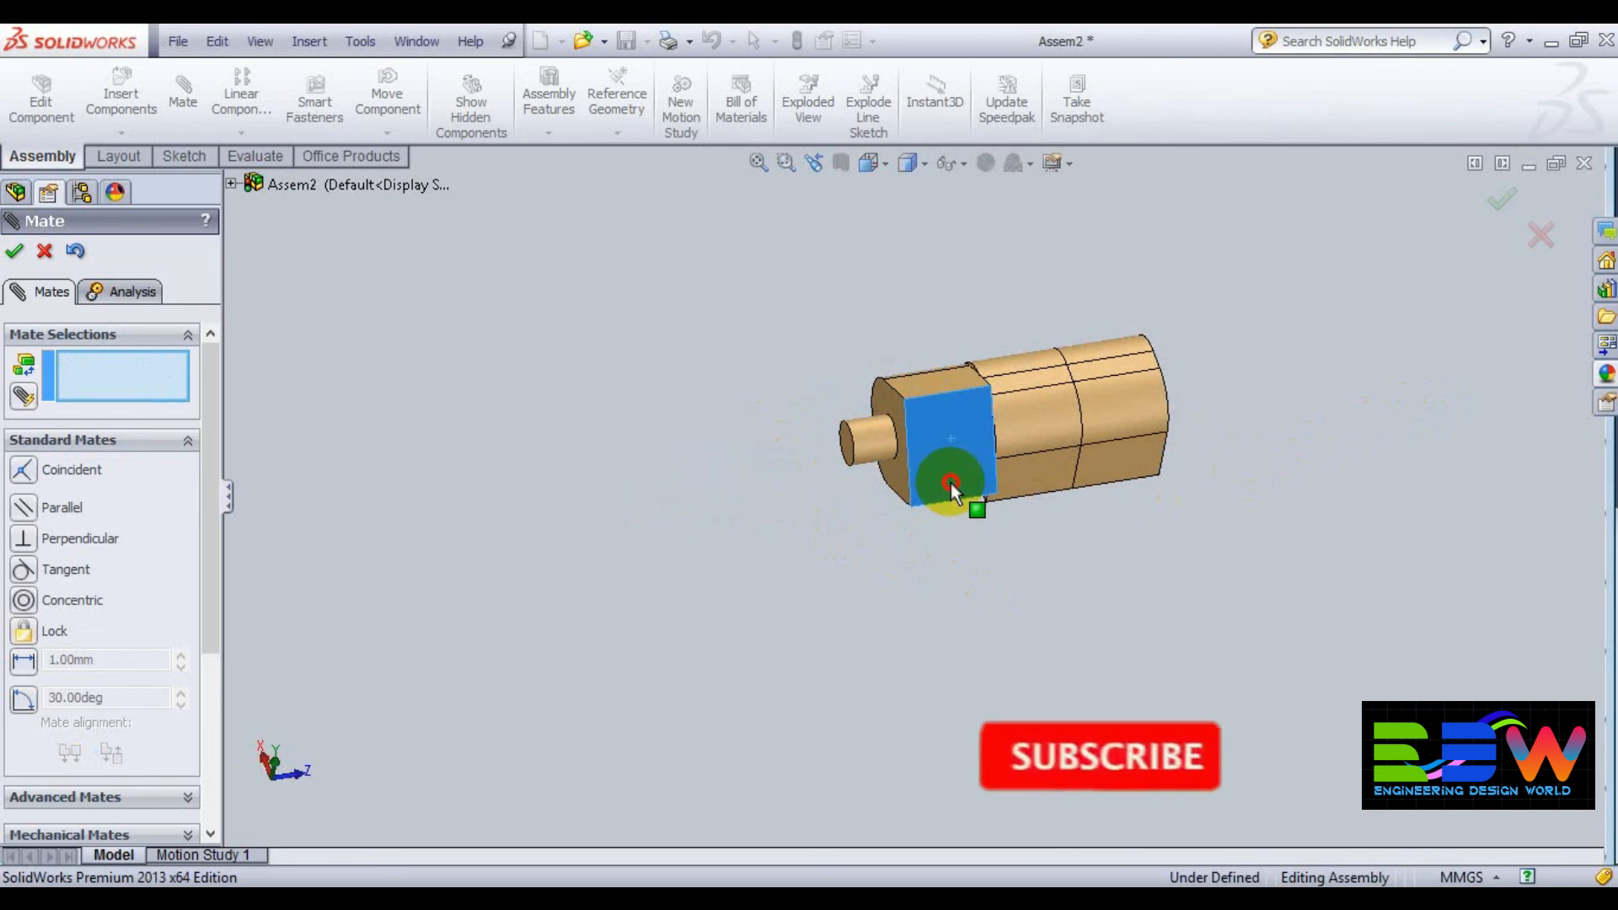
drag(948, 563, 950, 566)
drag(934, 440, 959, 584)
mouse_move(923, 503)
mouse_down()
mouse_move(924, 486)
mouse_move(916, 514)
mouse_up()
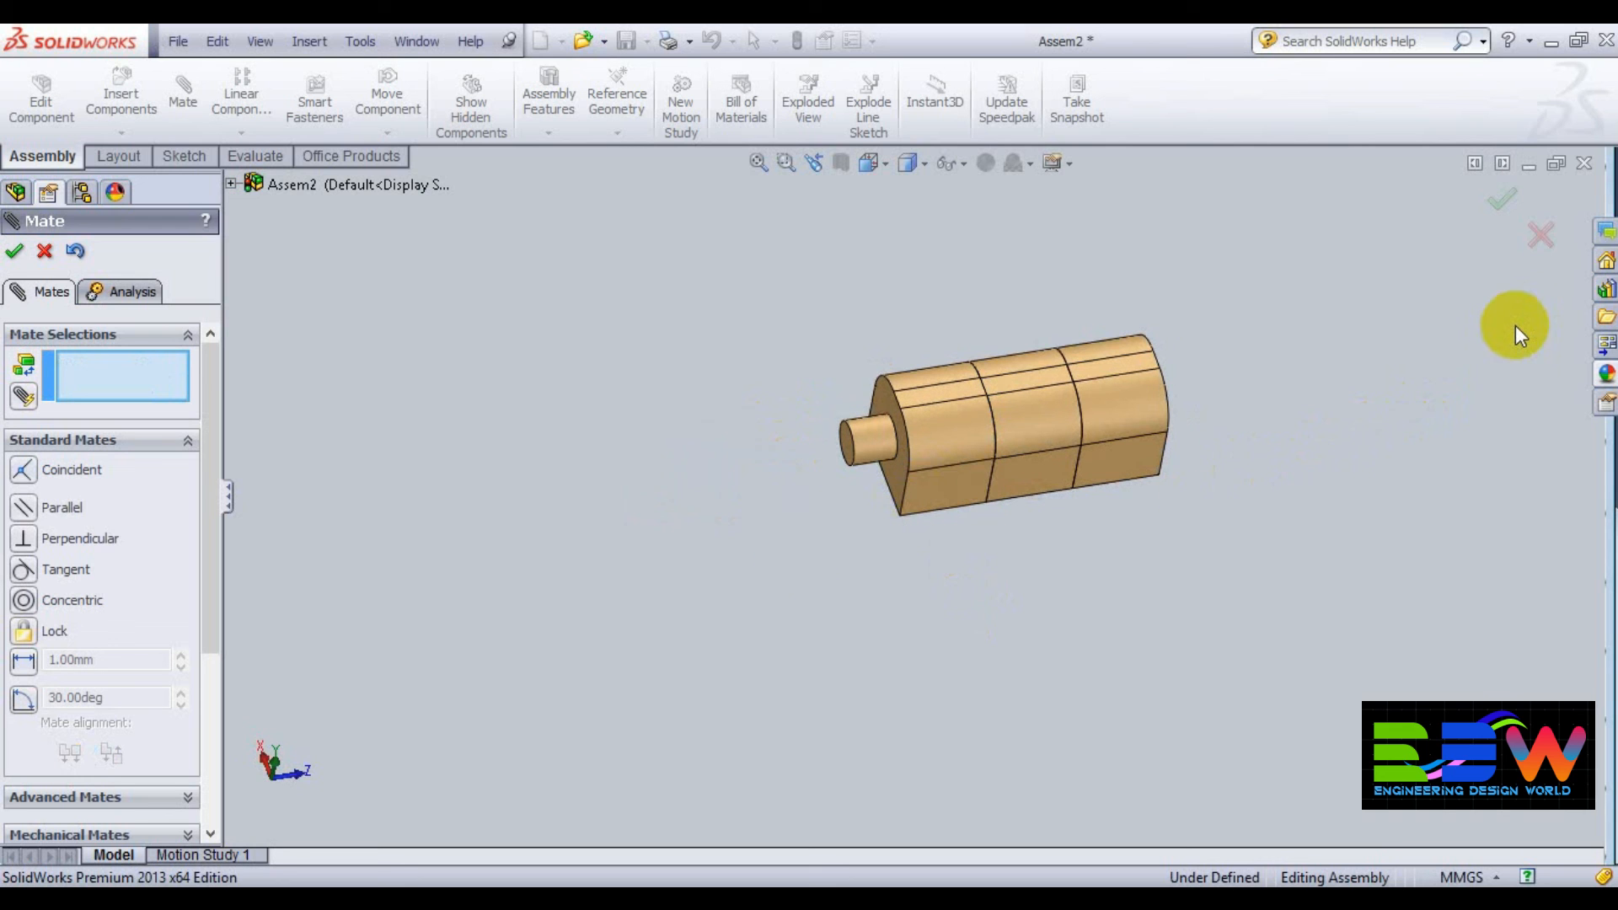
- Finish the Mate command and examine the three joined parts up close and upright
scroll(1316, 416, up, 2)
scroll(470, 480, down, 5)
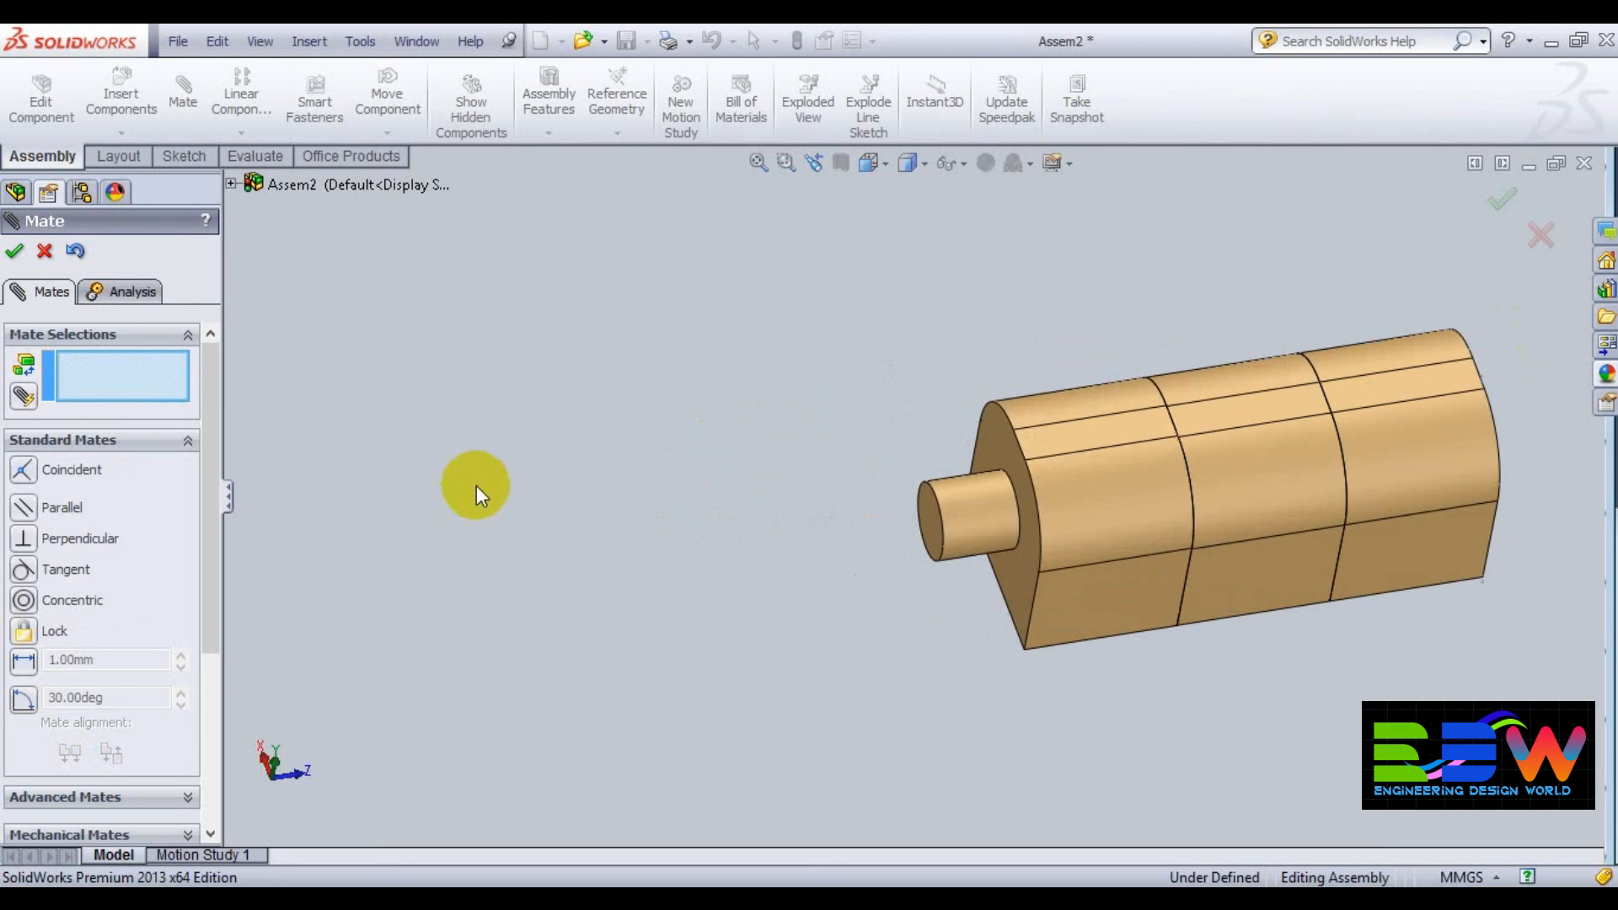
scroll(1491, 533, up, 3)
scroll(1479, 494, down, 3)
middle_drag(1236, 476, 1298, 438)
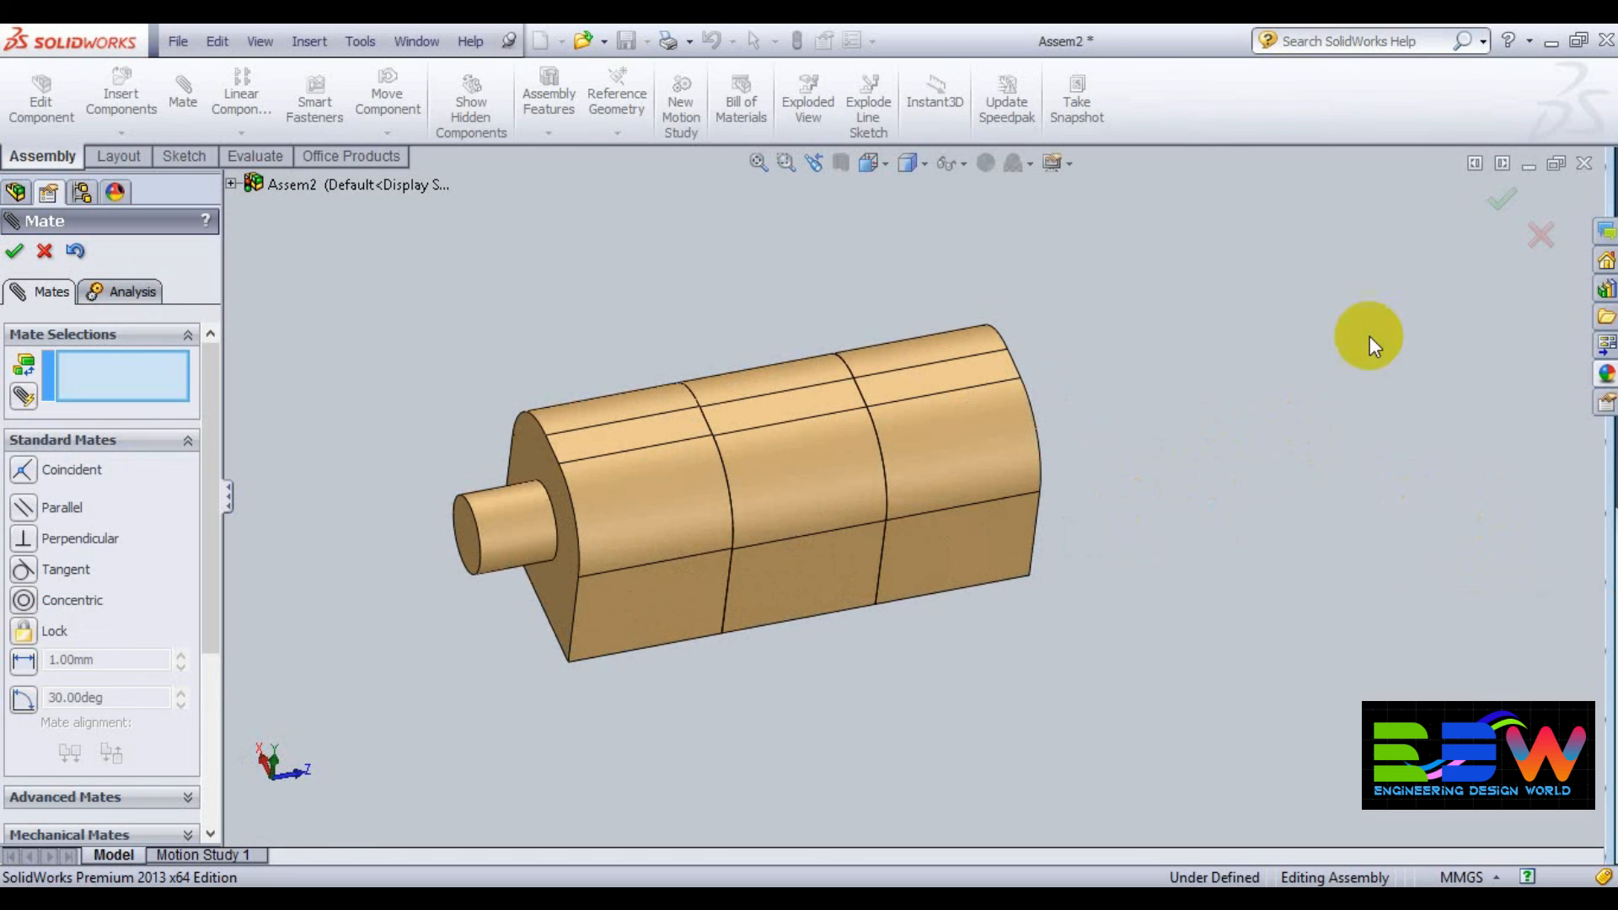
click(1498, 207)
middle_drag(1281, 524, 1262, 444)
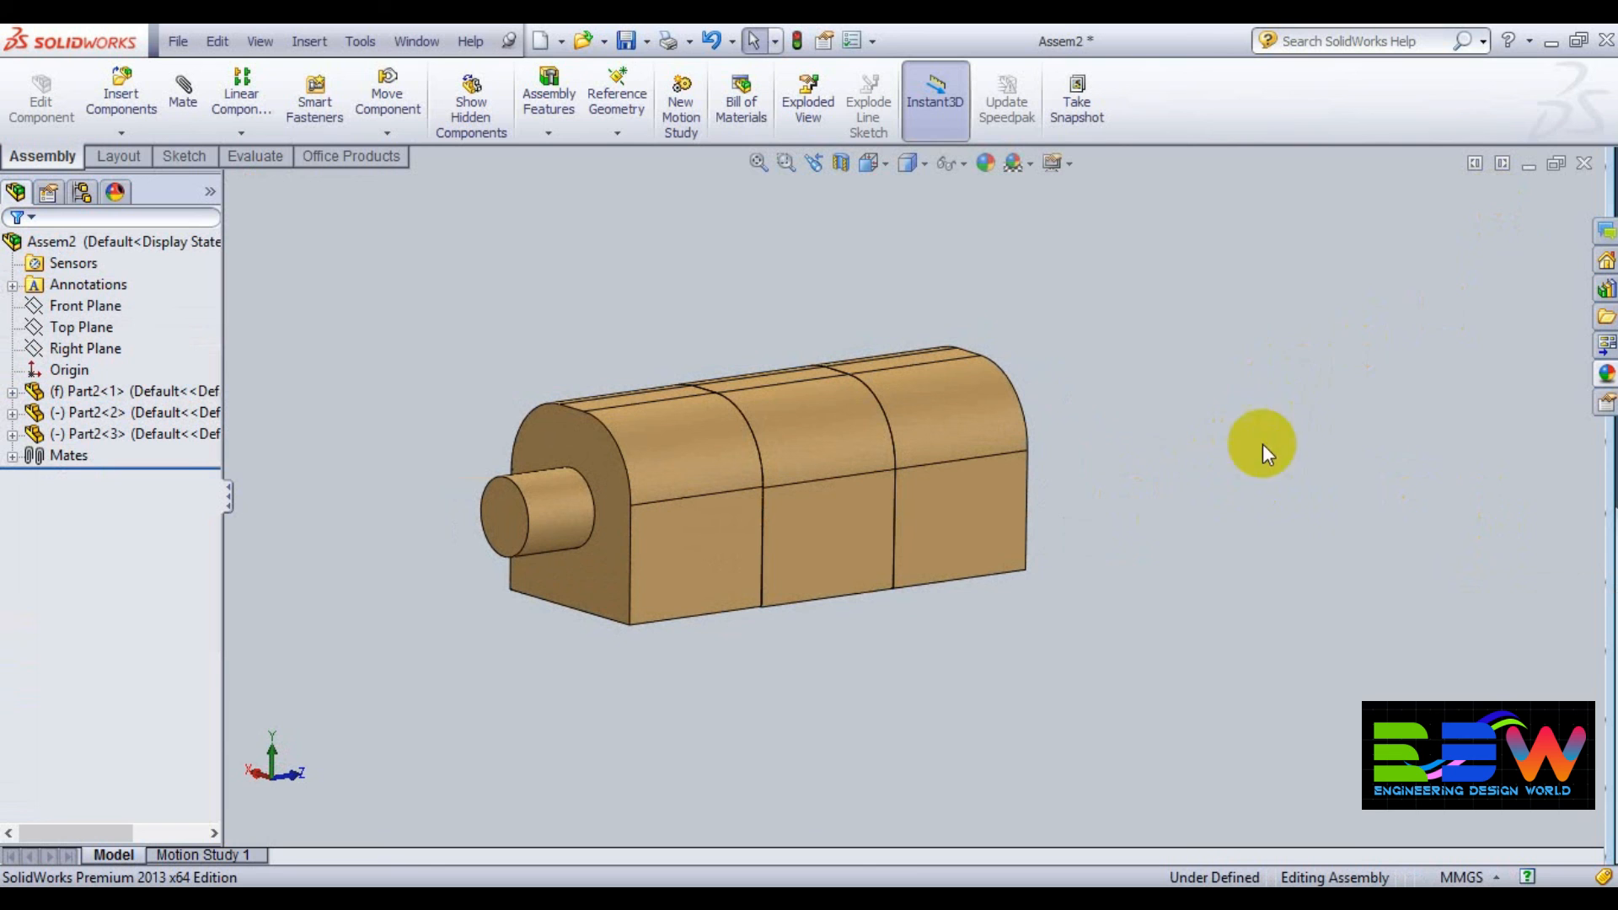